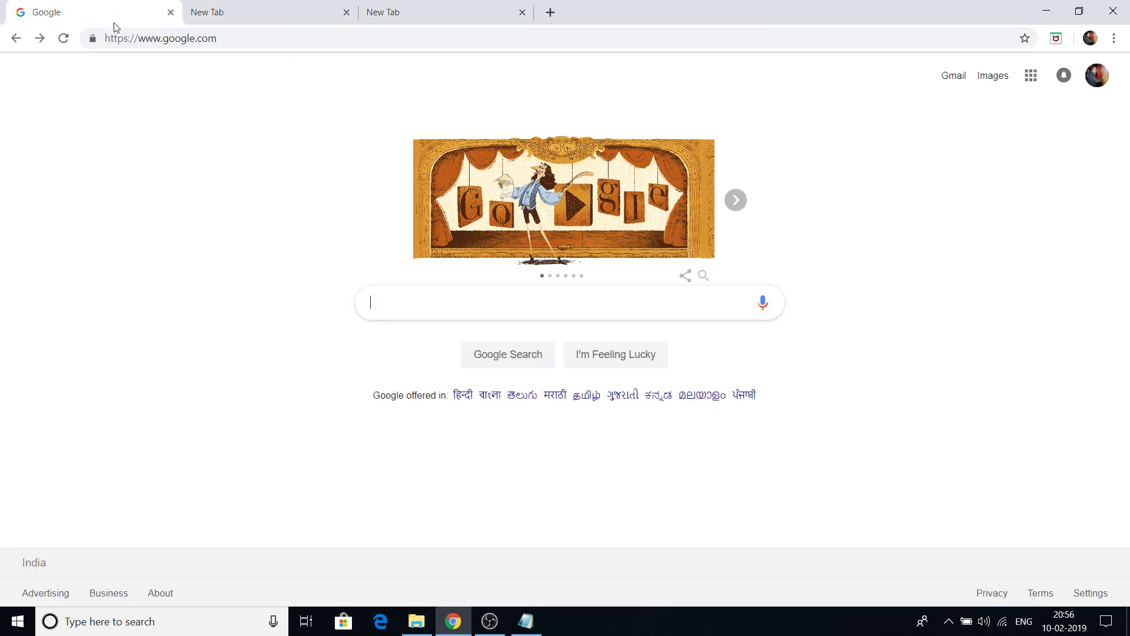
# Run a Google search for 'tomcat'.
pyautogui.click(112, 36)
pyautogui.click(424, 313)
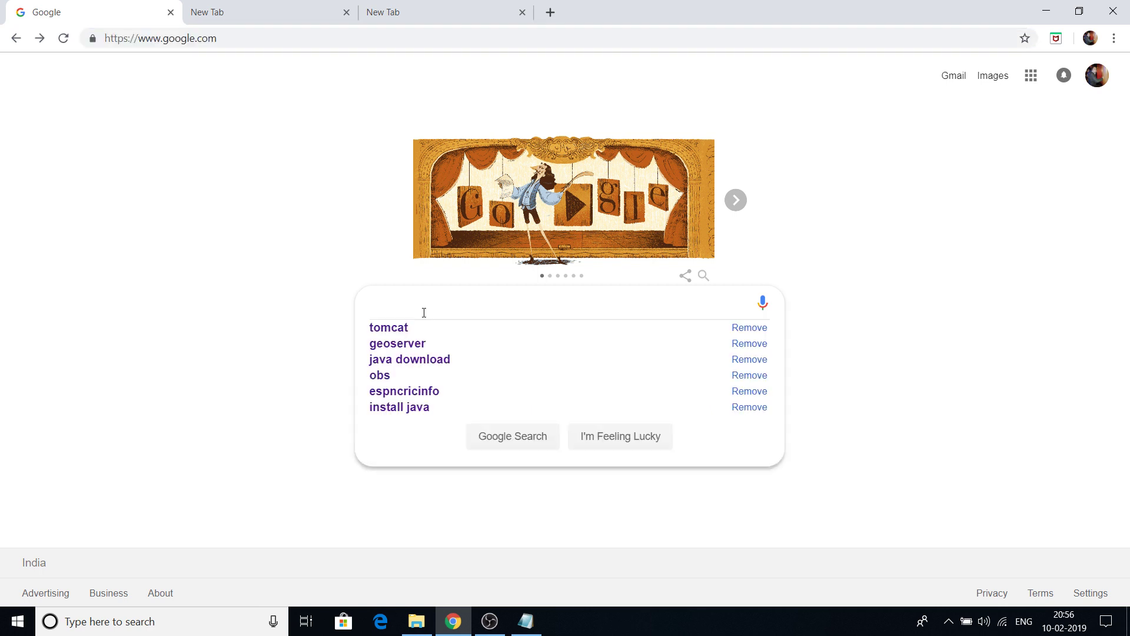
pyautogui.write('tom')
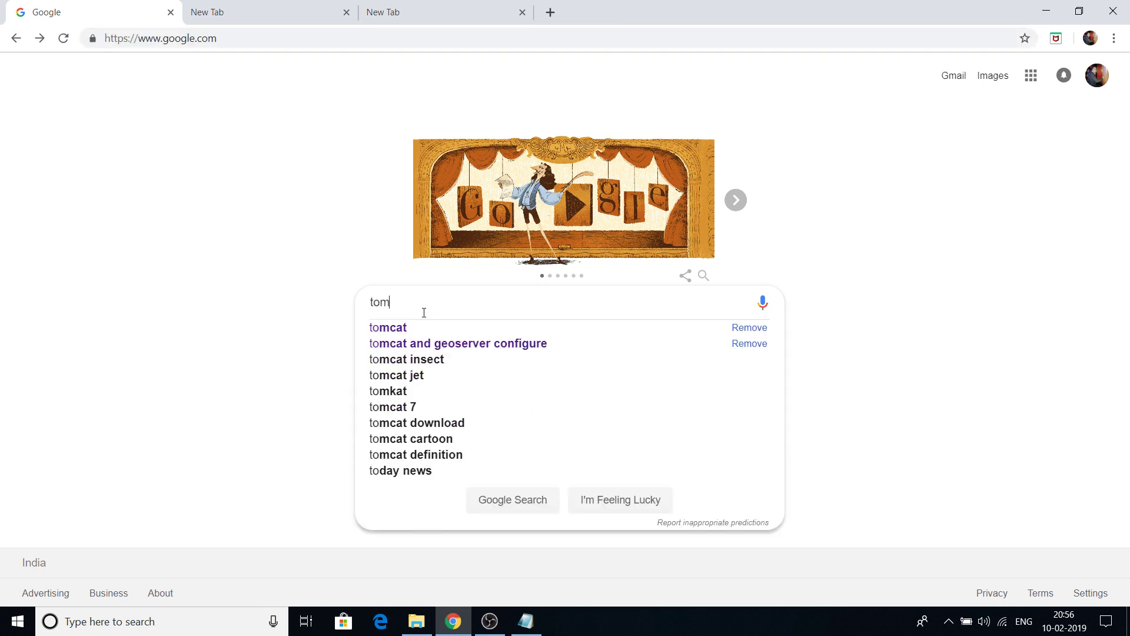
pyautogui.write('cat')
pyautogui.press('Return')
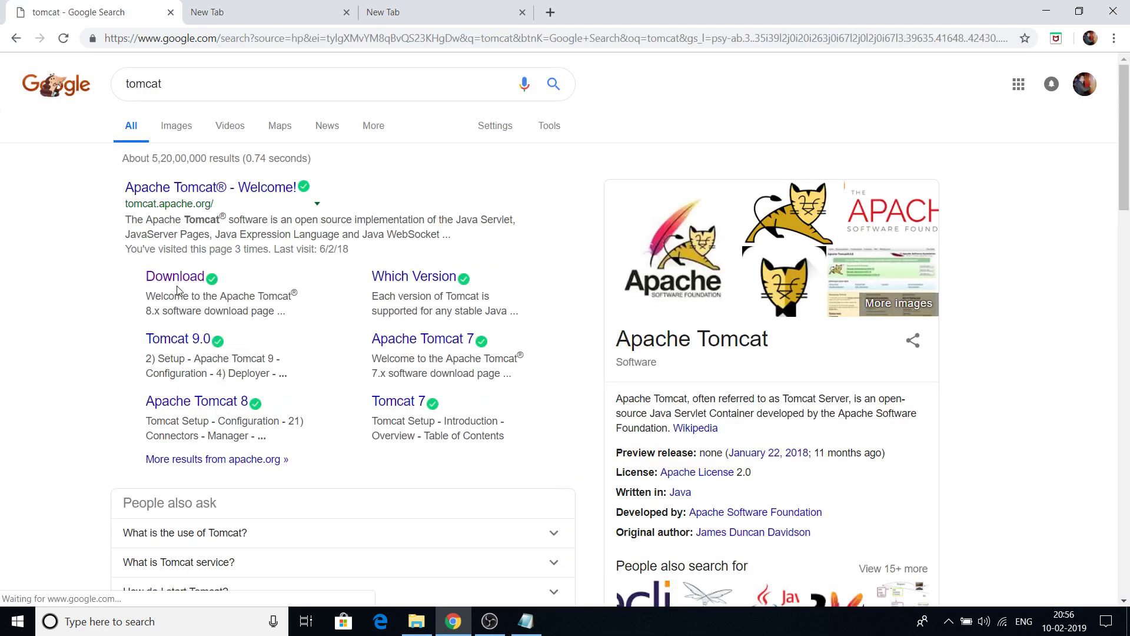
# Go to the Tomcat 9 downloads page and scroll to the 9.0.16 binary distributions.
pyautogui.click(187, 277)
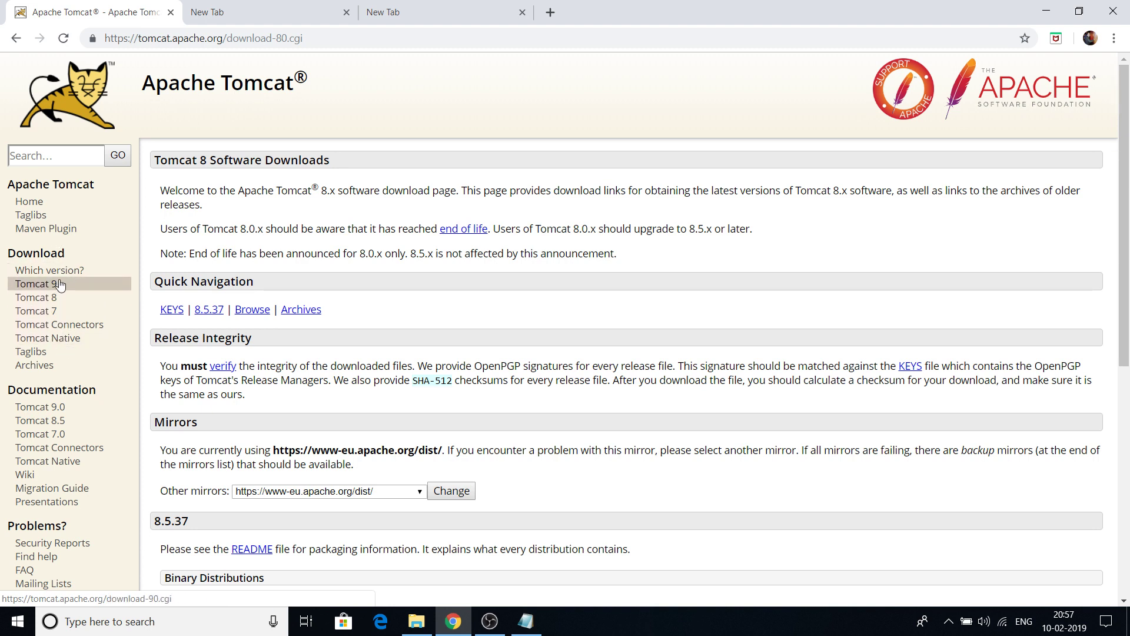
pyautogui.click(58, 285)
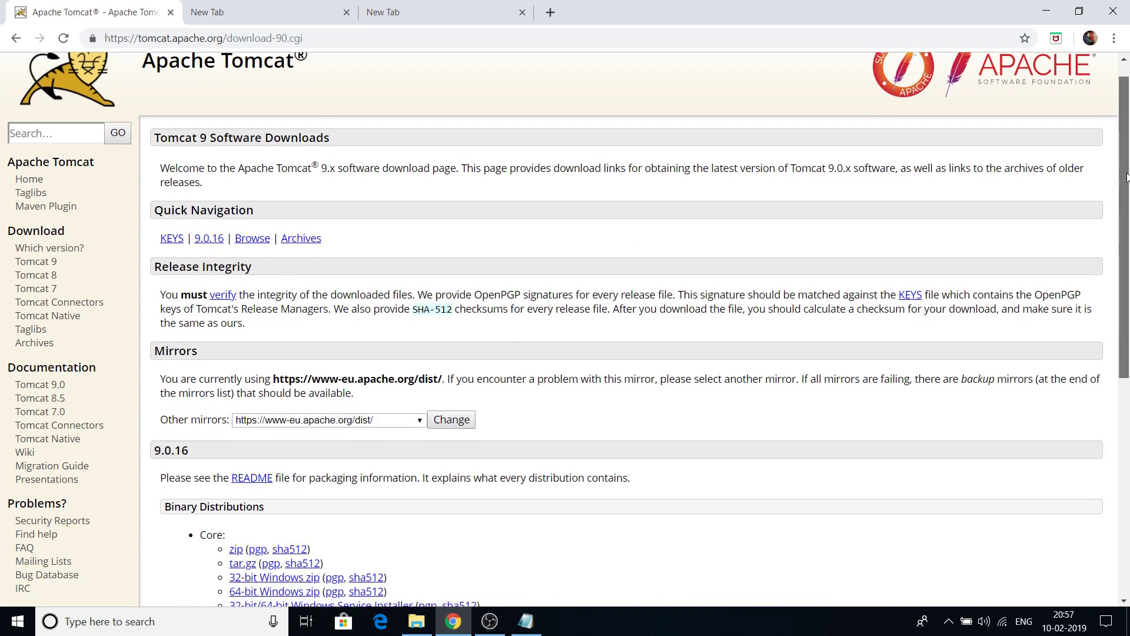
pyautogui.moveTo(1127, 165); pyautogui.dragTo(1129, 297)
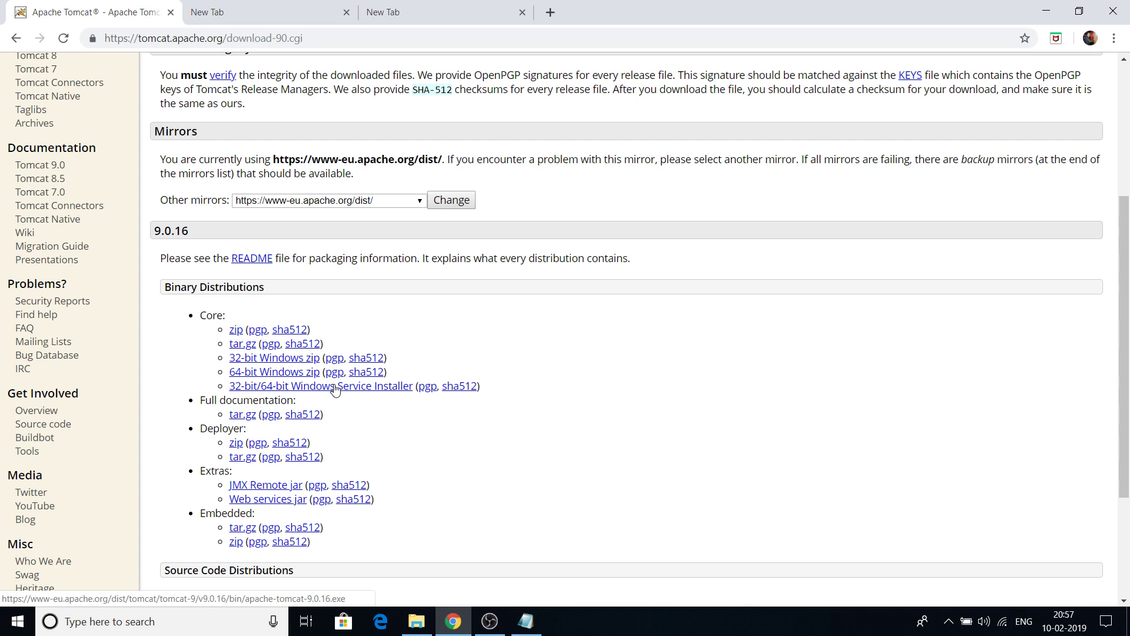
pyautogui.click(417, 621)
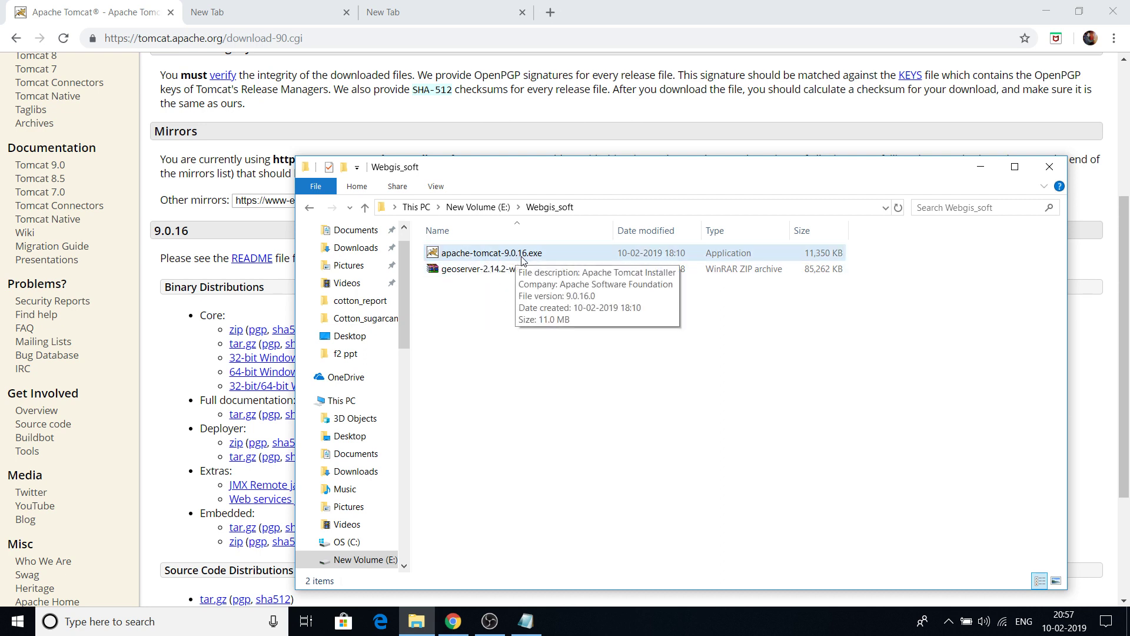
# Minimize the Webgis_soft folder window and switch to the blank second browser tab.
pyautogui.click(979, 164)
pyautogui.click(289, 8)
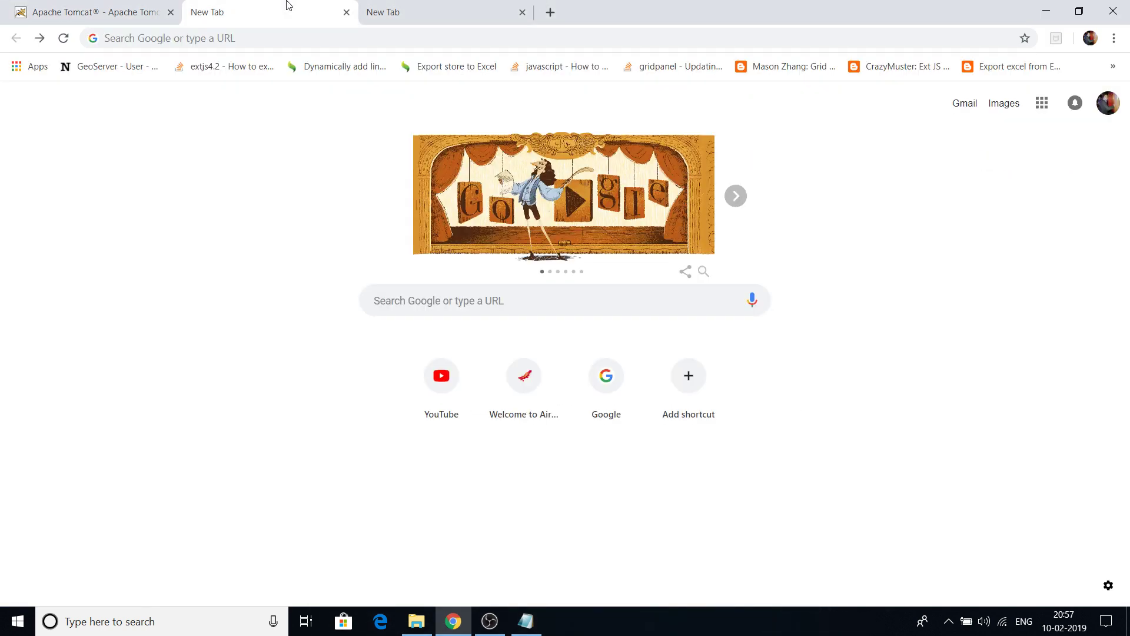
# Search Google for 'geoserver' and go to the GeoServer Downloads page from the results.
pyautogui.click(397, 296)
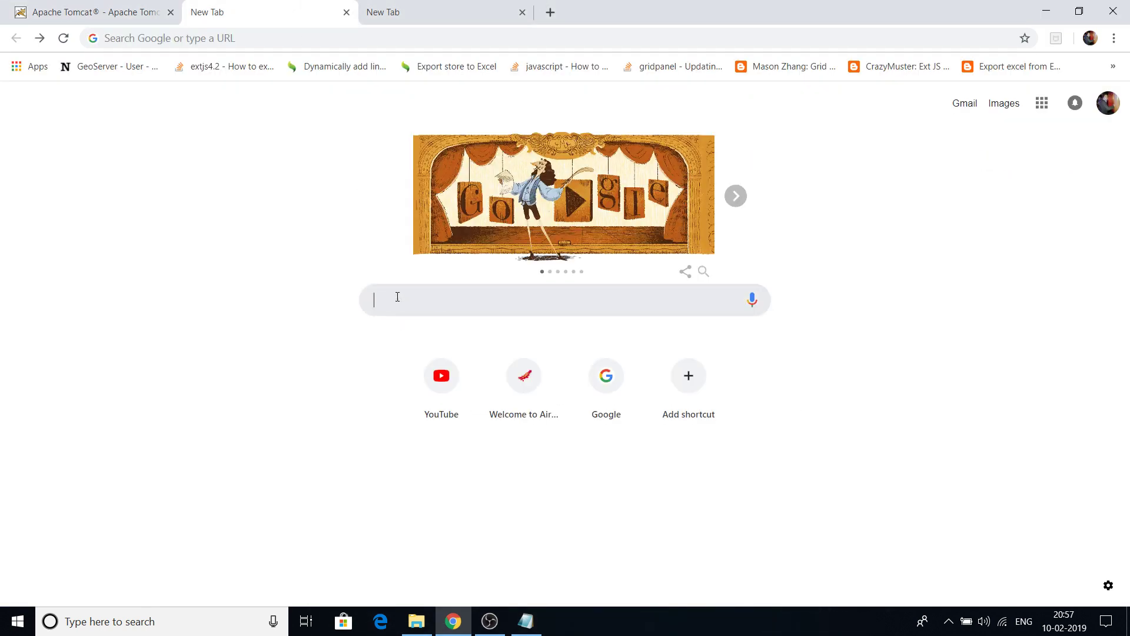
pyautogui.write('ge')
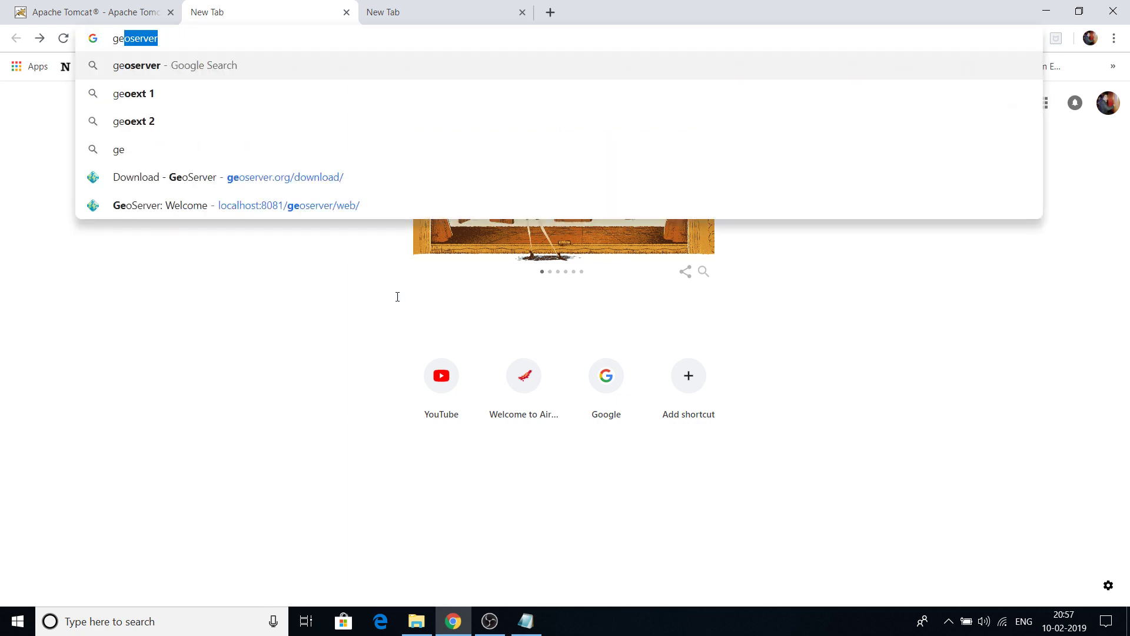
pyautogui.write('oserver')
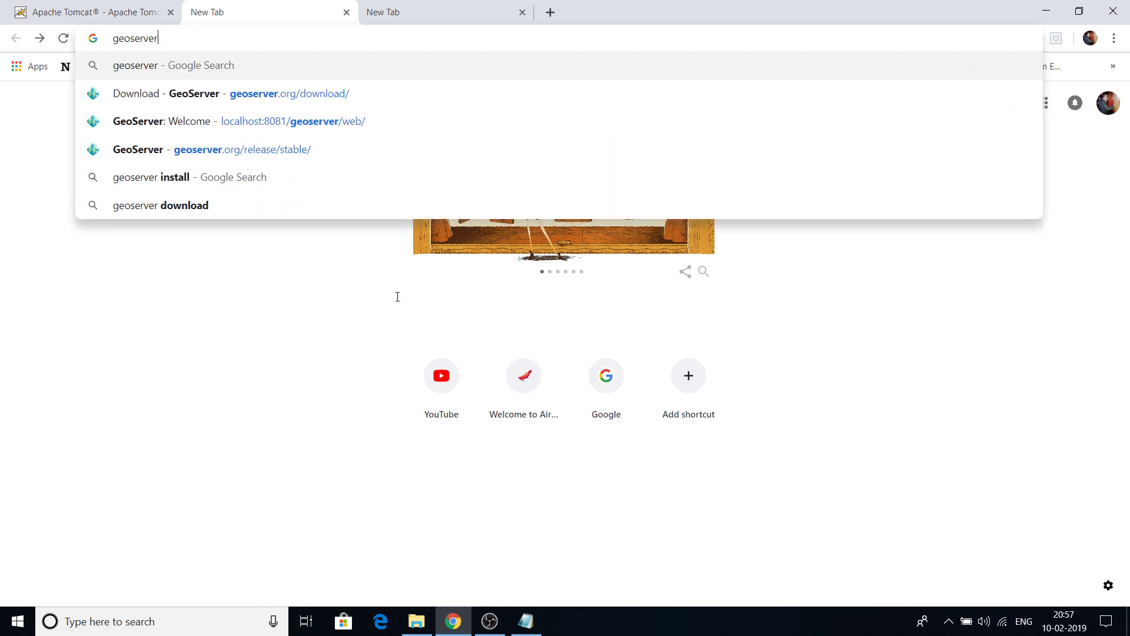
pyautogui.press('Return')
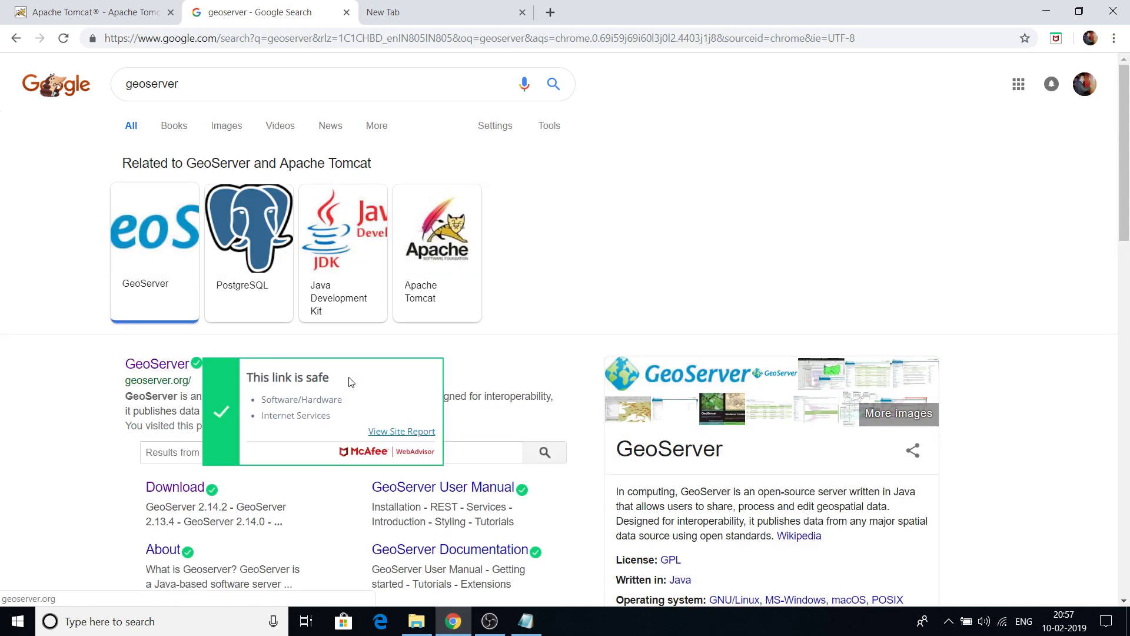
pyautogui.scroll(-3, 1129, 202)
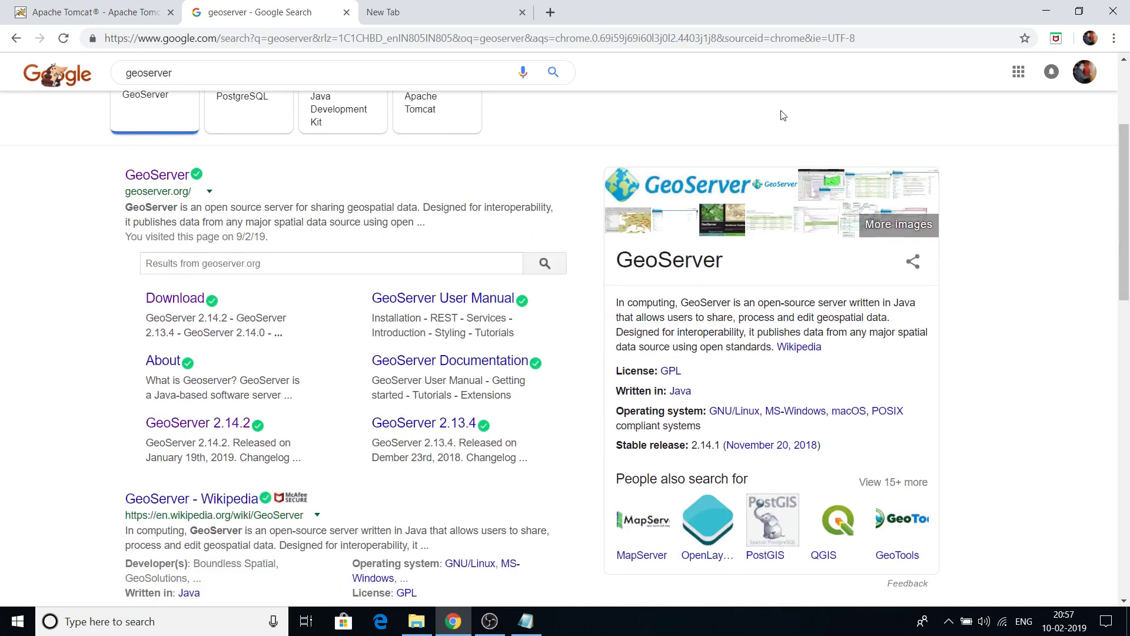
pyautogui.click(175, 299)
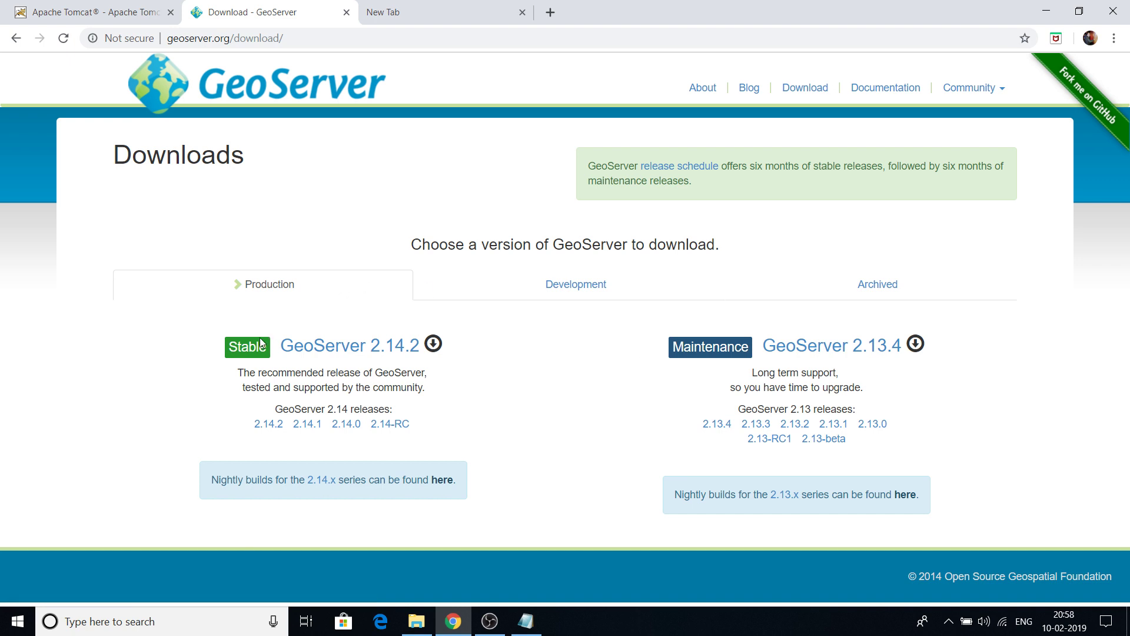
# Go to the GeoServer 2.14.2 stable release and download its Web Archive (war) package.
pyautogui.click(321, 346)
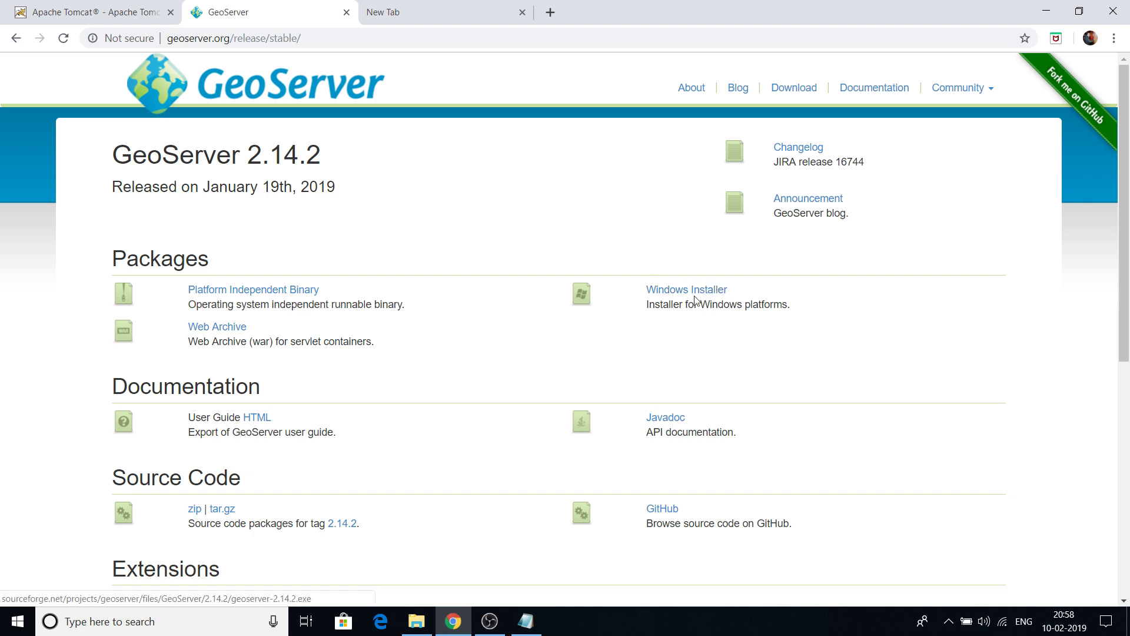
pyautogui.click(201, 328)
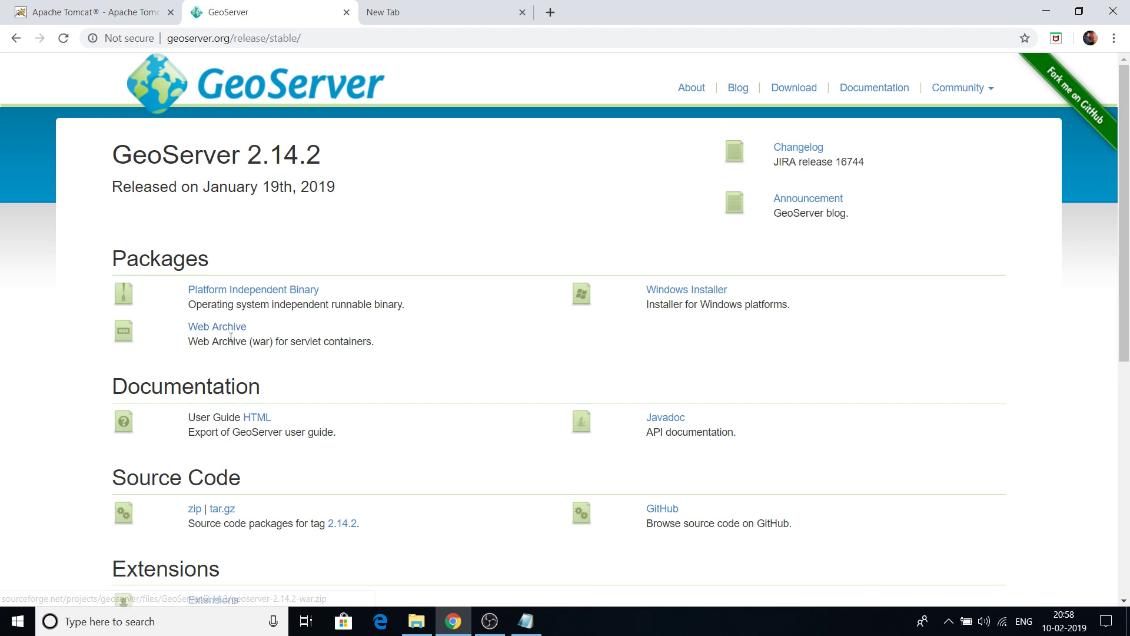
pyautogui.click(416, 619)
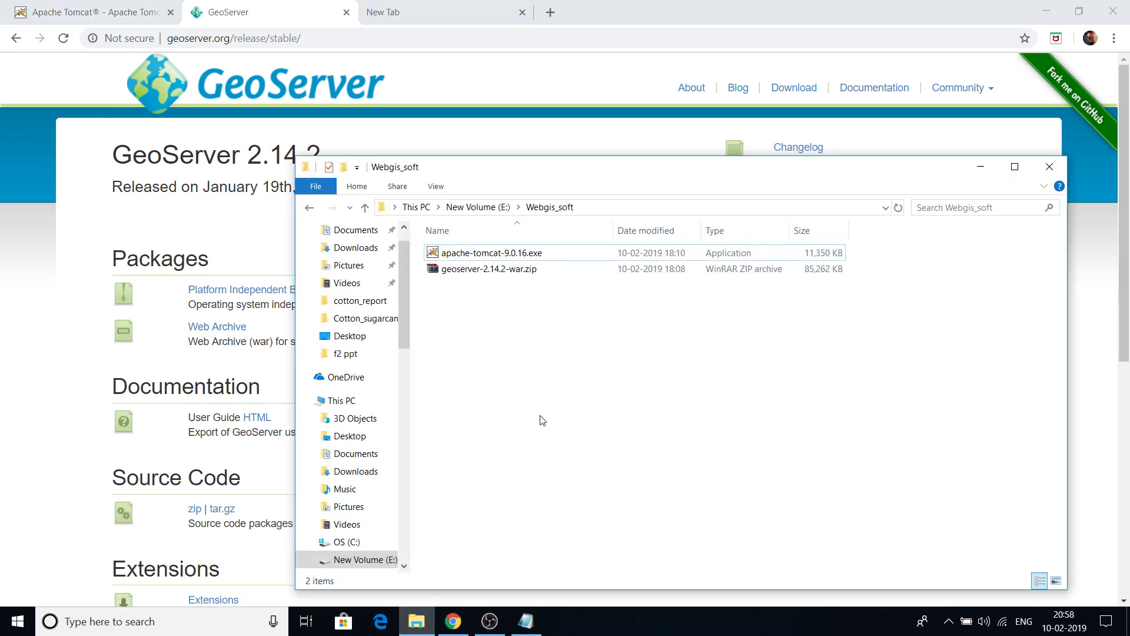
# Extract geoserver-2.14.2-war.zip into Webgis_soft and check the resulting geoserver.war file.
pyautogui.rightClick(490, 270)
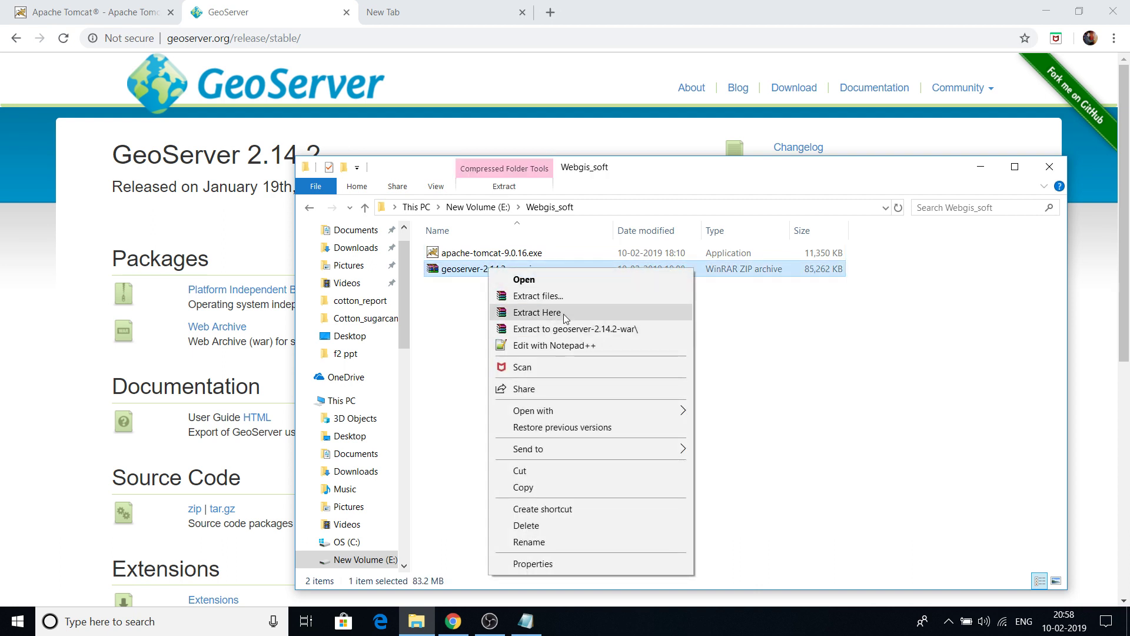
pyautogui.click(567, 318)
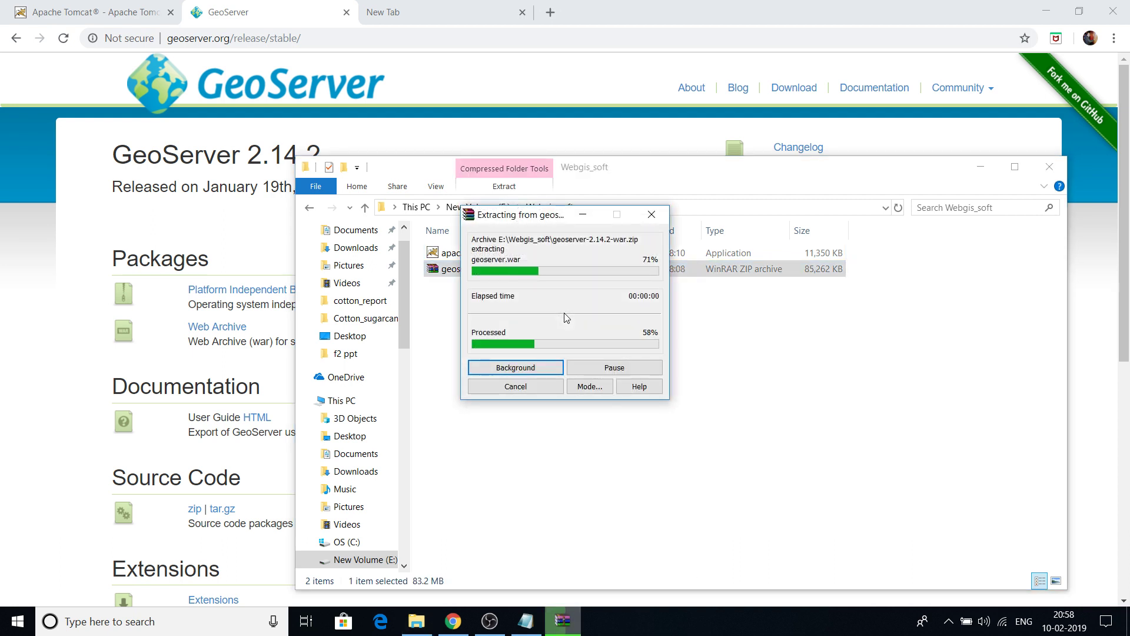
pyautogui.click(498, 466)
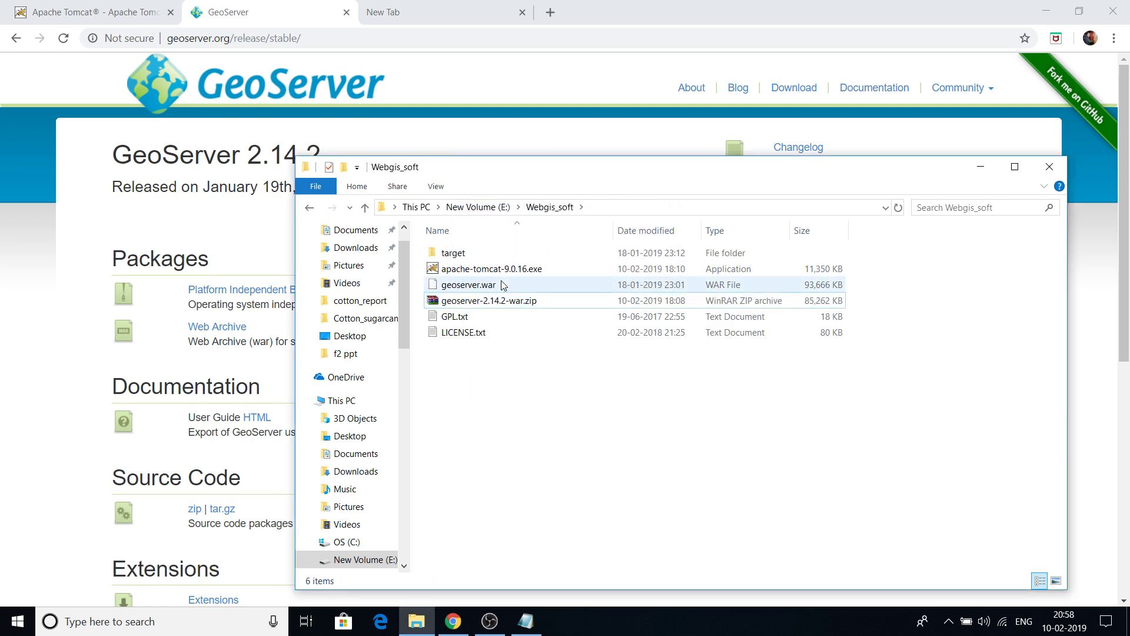
pyautogui.click(487, 287)
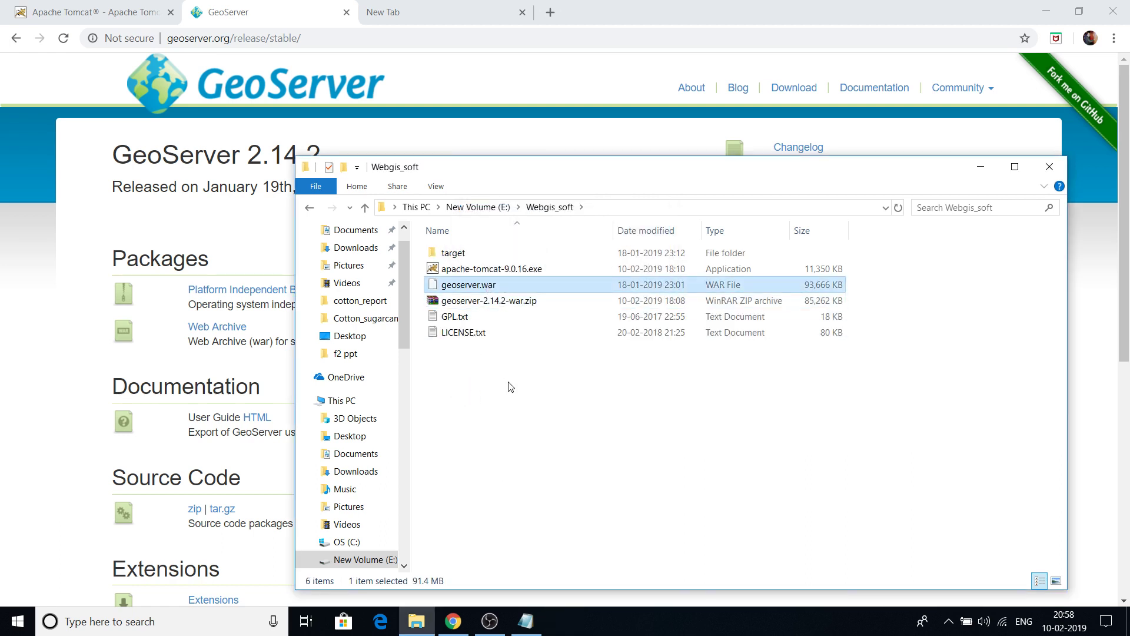
pyautogui.click(501, 285)
pyautogui.click(518, 406)
pyautogui.click(518, 289)
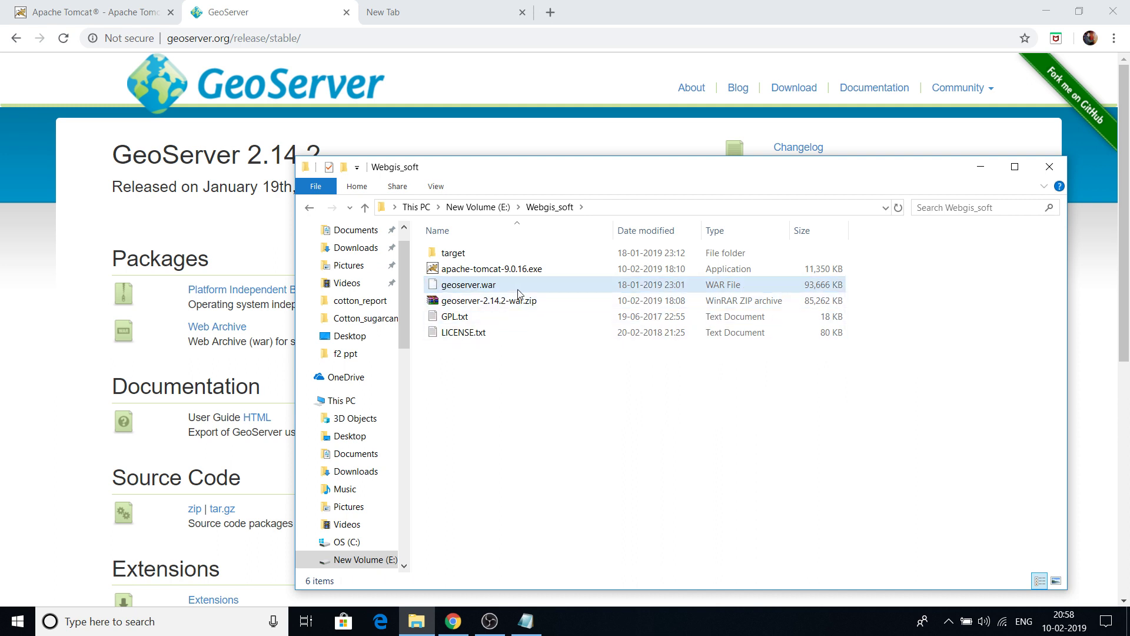
pyautogui.click(528, 500)
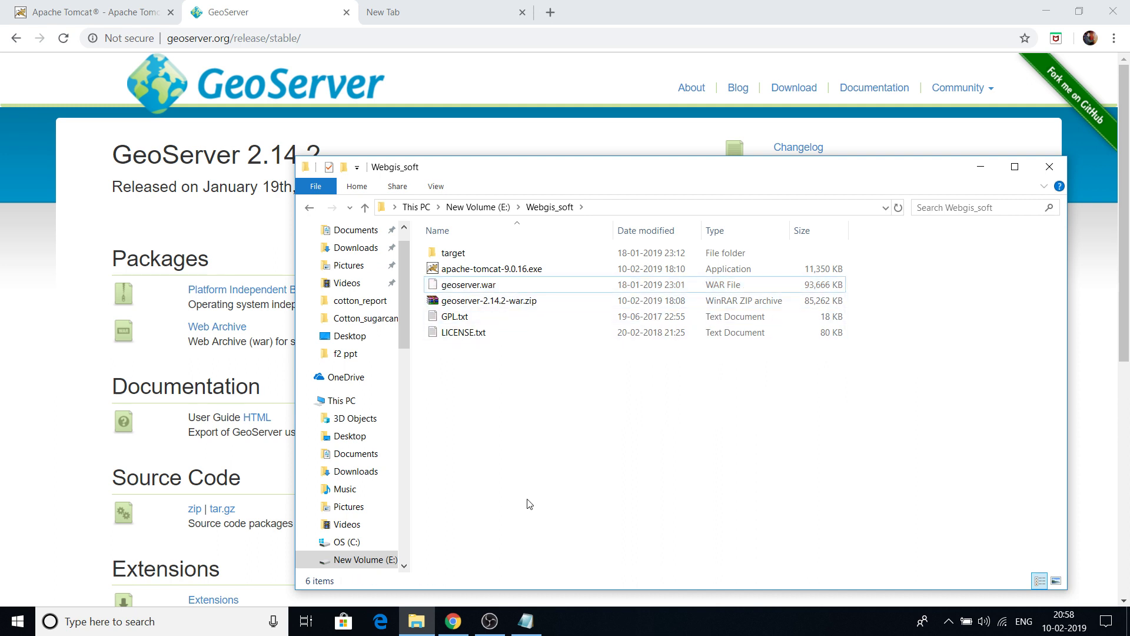
# Launch apache-tomcat-9.0.16.exe and accept the Apache License agreement.
pyautogui.doubleClick(537, 269)
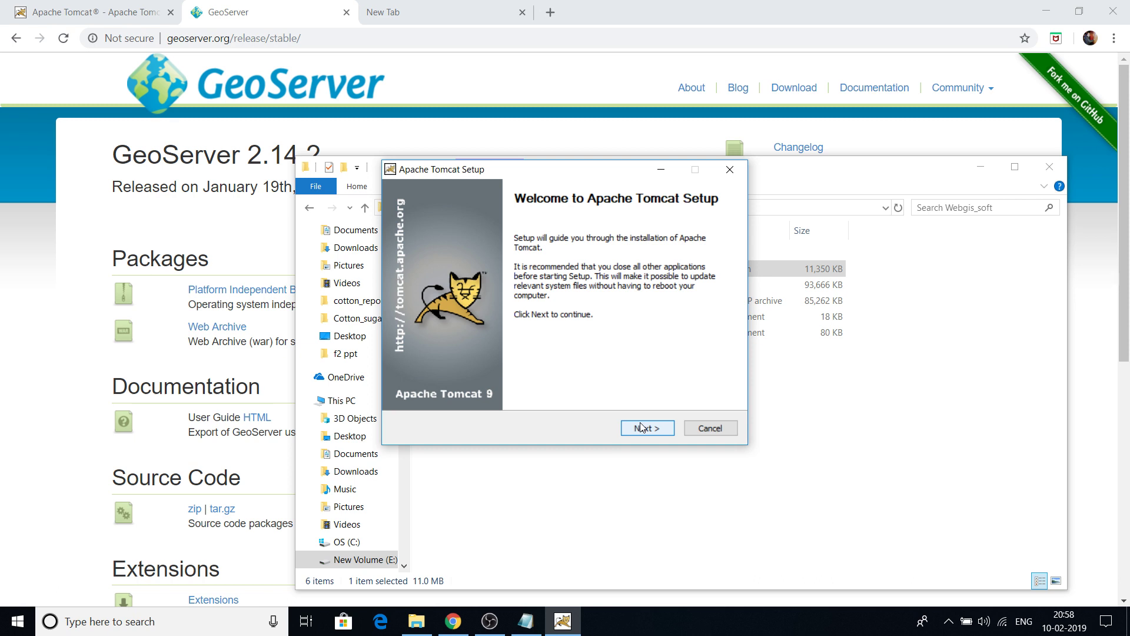
pyautogui.click(640, 422)
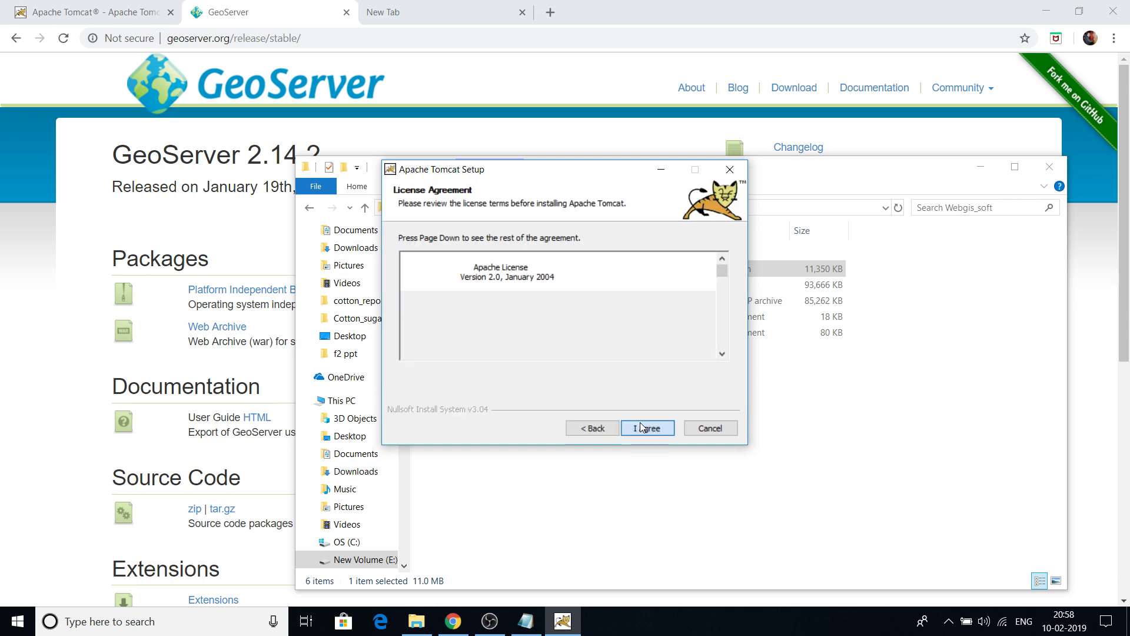
pyautogui.click(1043, 9)
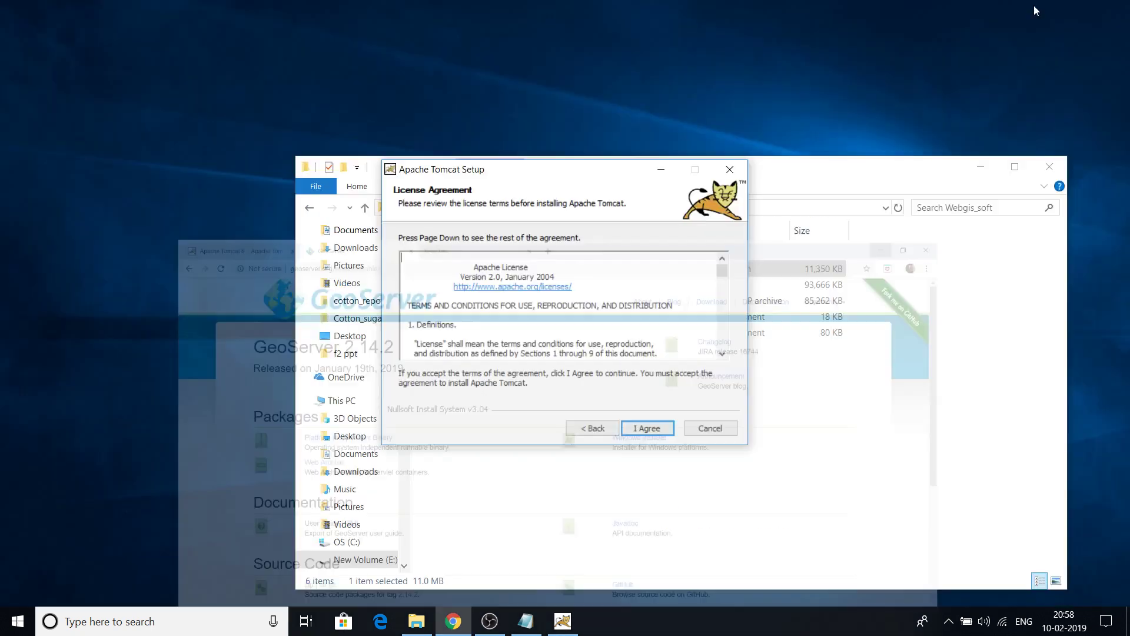
pyautogui.click(987, 167)
pyautogui.moveTo(602, 172); pyautogui.dragTo(607, 107)
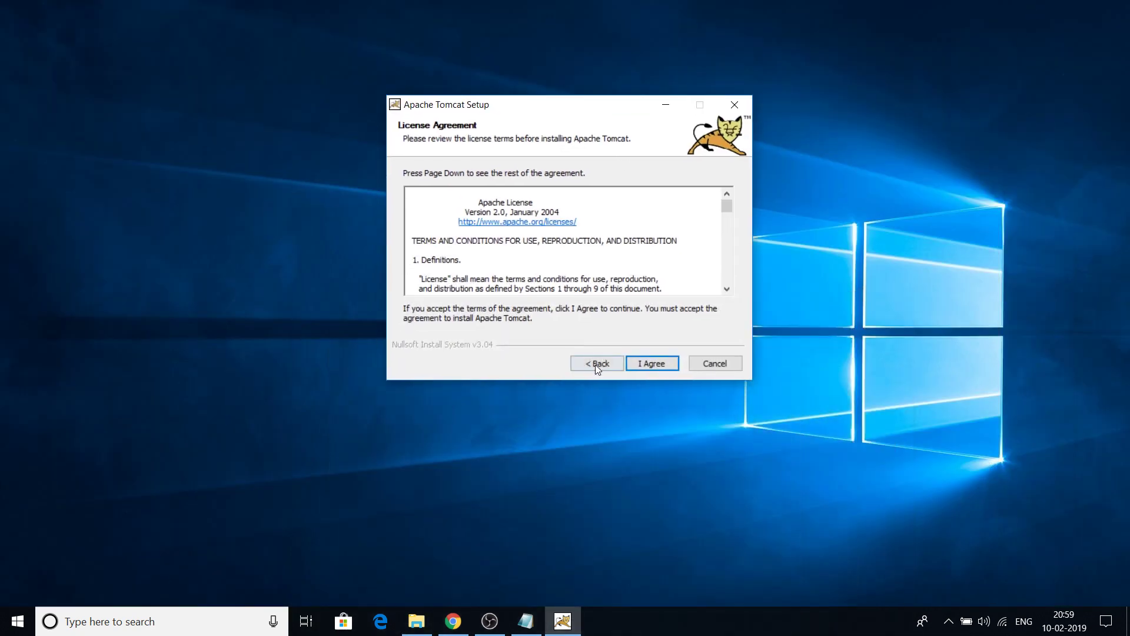
pyautogui.click(660, 367)
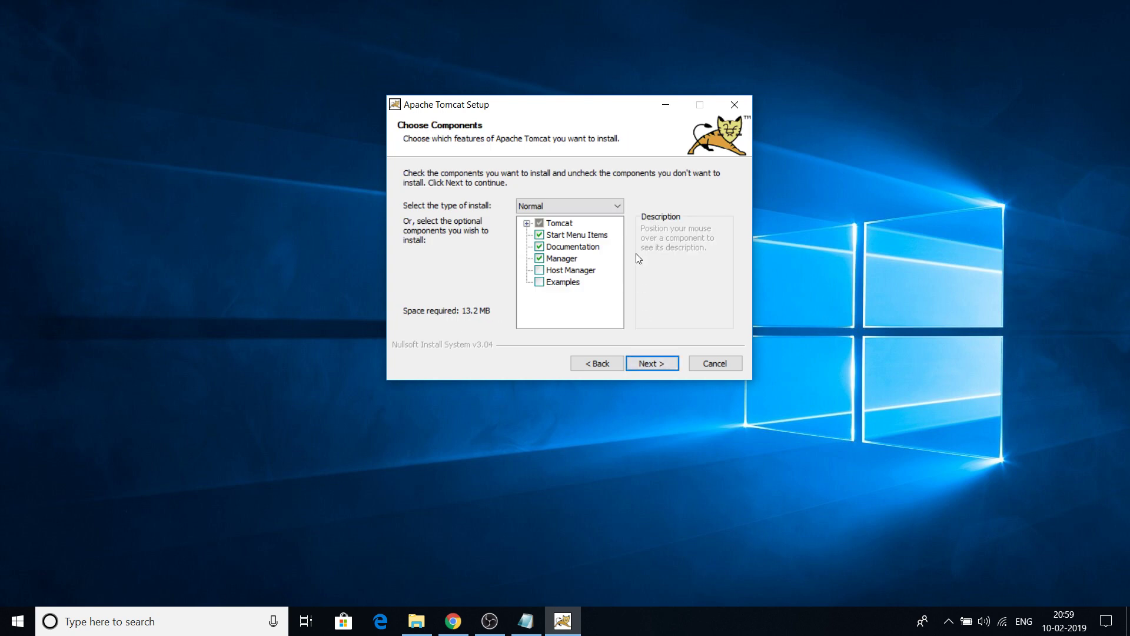
# Add the Host Manager and Examples components and continue to Configuration.
pyautogui.moveTo(580, 260)
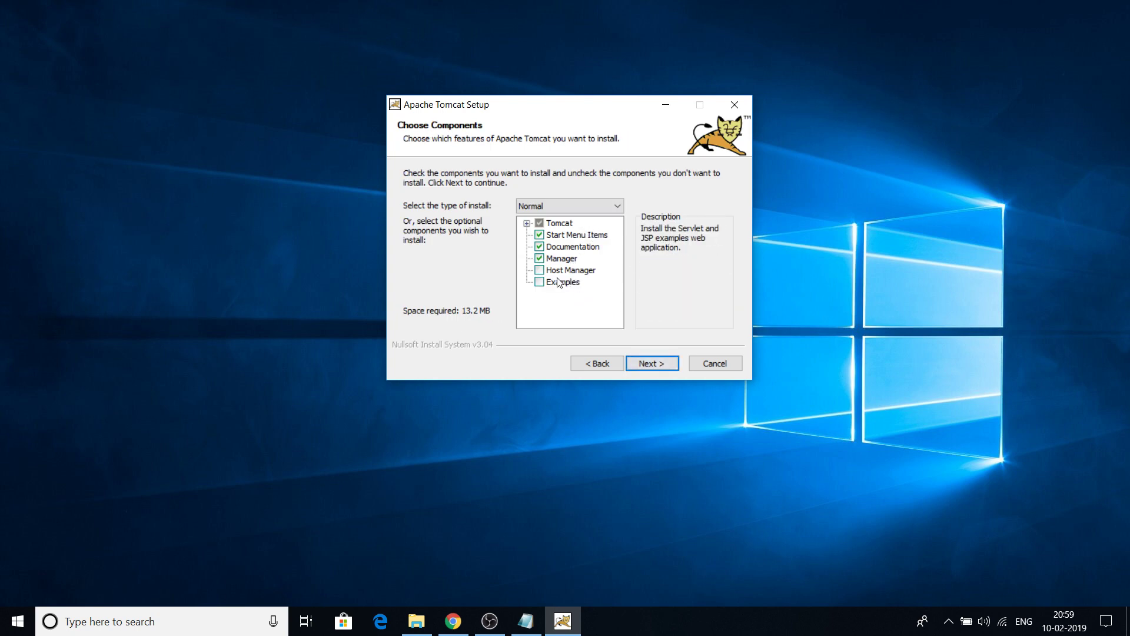
pyautogui.click(540, 271)
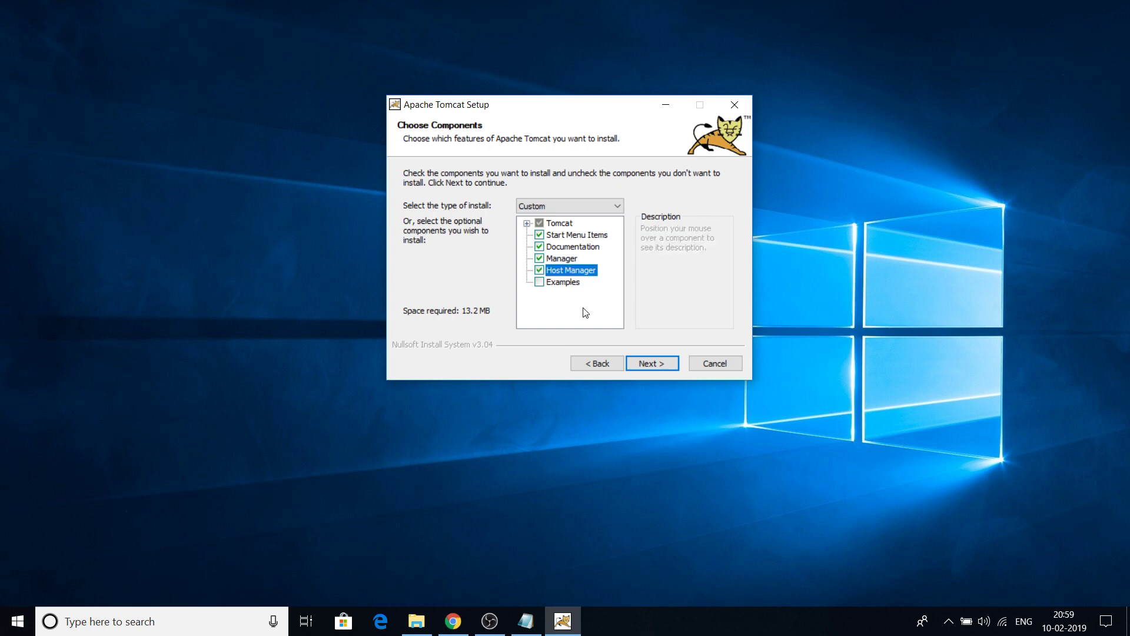
pyautogui.click(539, 284)
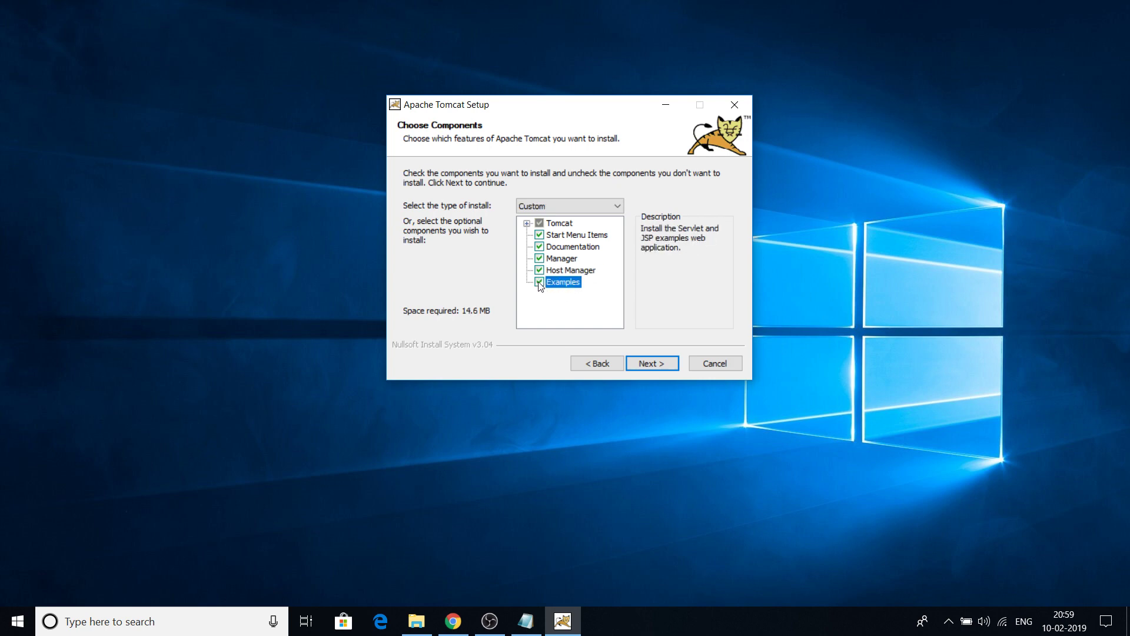
pyautogui.click(649, 364)
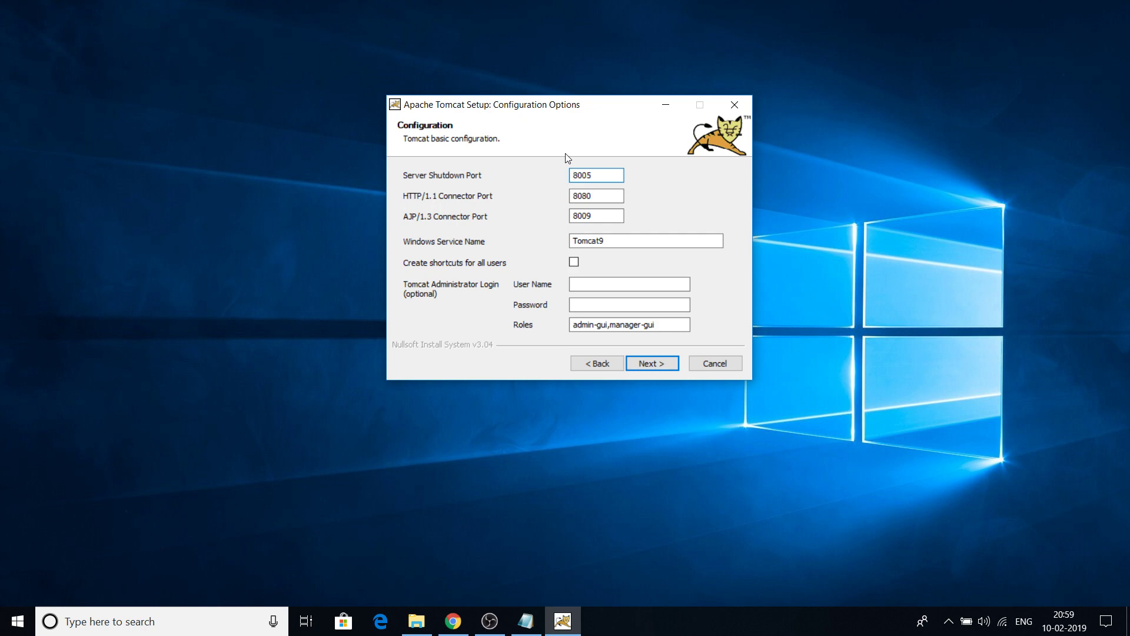
# Change the HTTP/1.1 connector port from 8080 to 8081.
pyautogui.moveTo(593, 196); pyautogui.dragTo(568, 200)
pyautogui.click(603, 195)
pyautogui.press('Tab')
pyautogui.press('Tab')
pyautogui.press('End')
pyautogui.click(604, 201)
# Enter the administrator user name 'admin' and a password, then attempt to proceed.
pyautogui.click(597, 282)
pyautogui.write('admin')
pyautogui.click(600, 305)
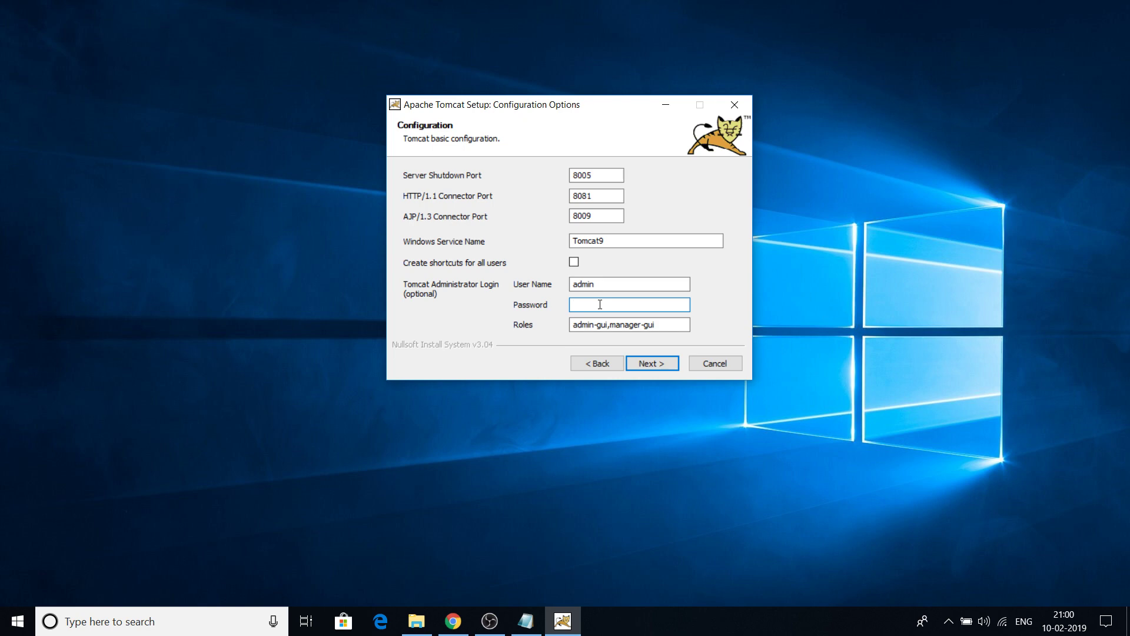
pyautogui.click(612, 240)
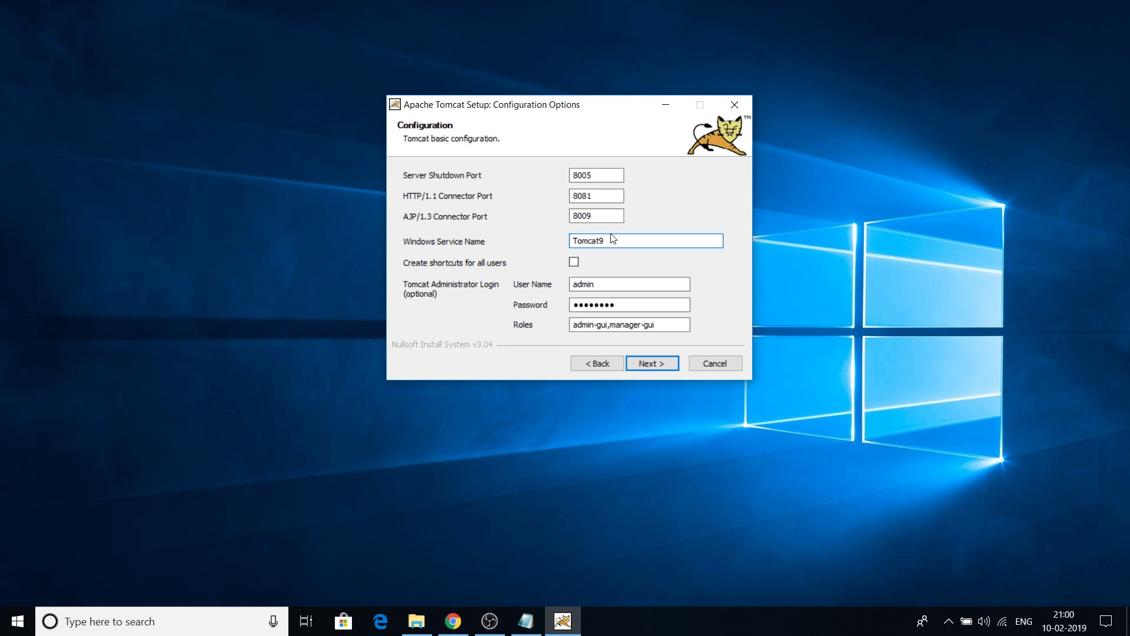
pyautogui.click(661, 361)
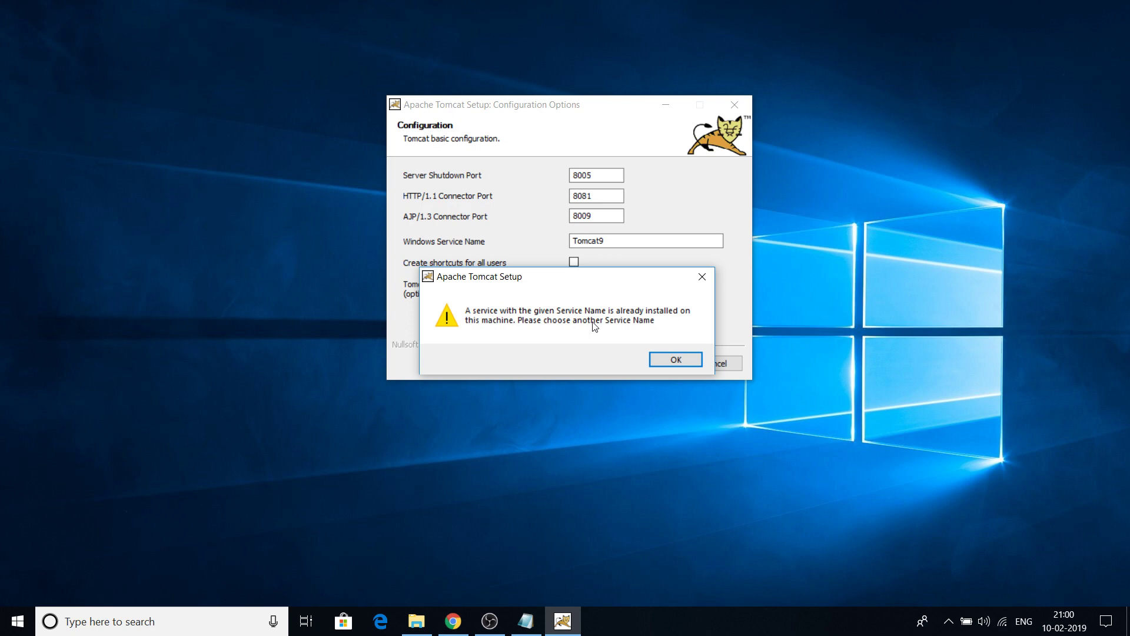
# Dismiss the duplicate-name warning and rename the Windows service to Tomcat9.1.
pyautogui.click(669, 358)
pyautogui.click(624, 242)
pyautogui.write('.')
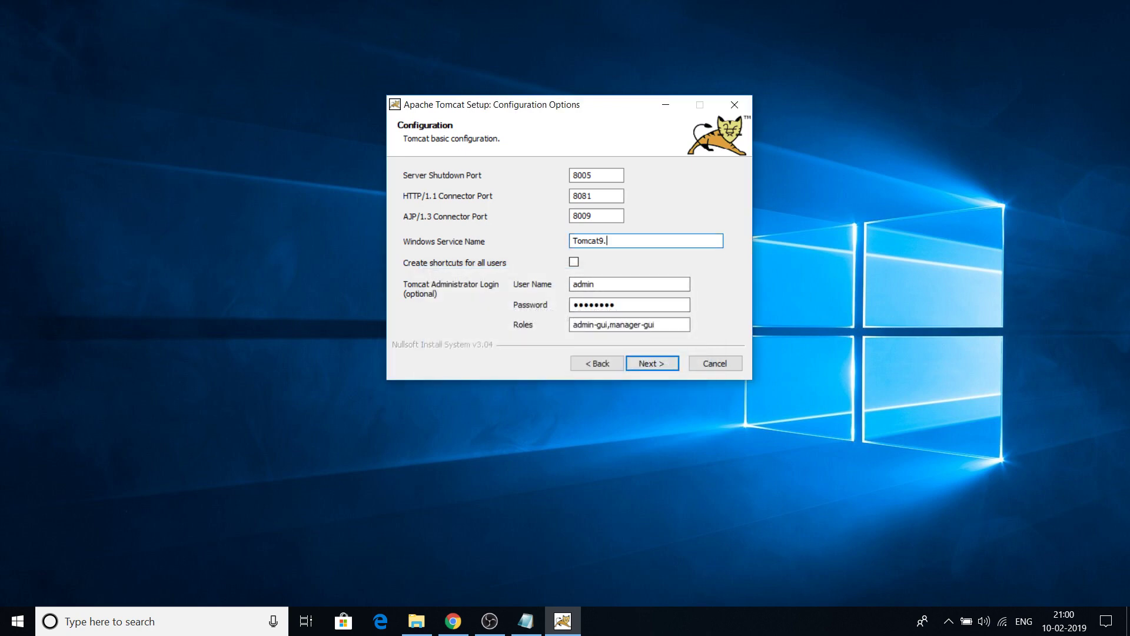
pyautogui.write('1')
pyautogui.click(621, 195)
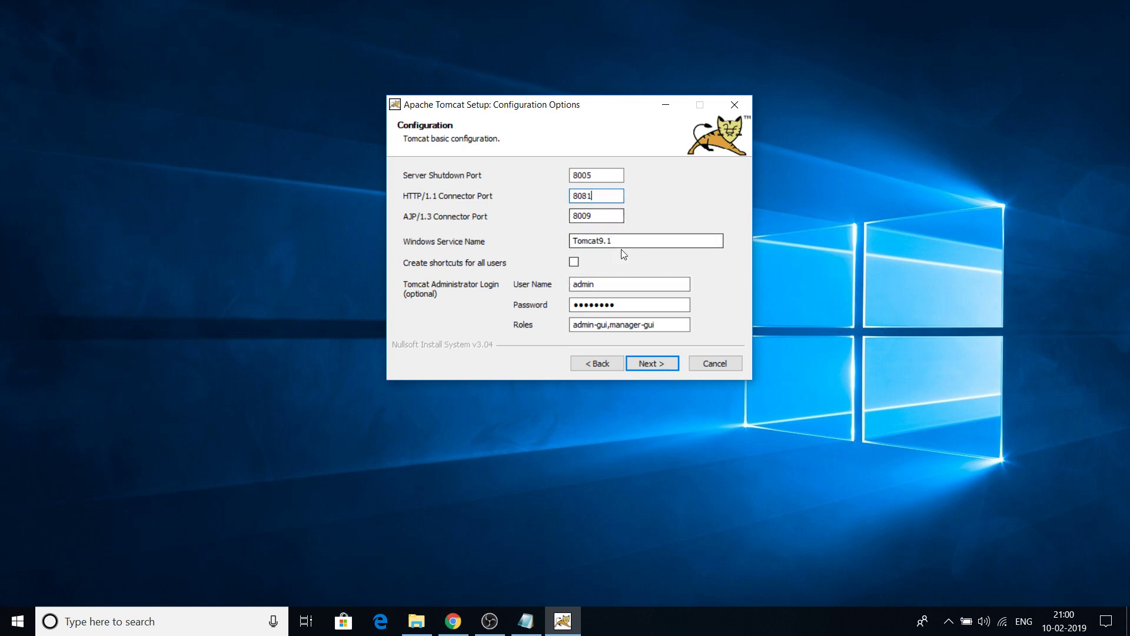
pyautogui.click(620, 303)
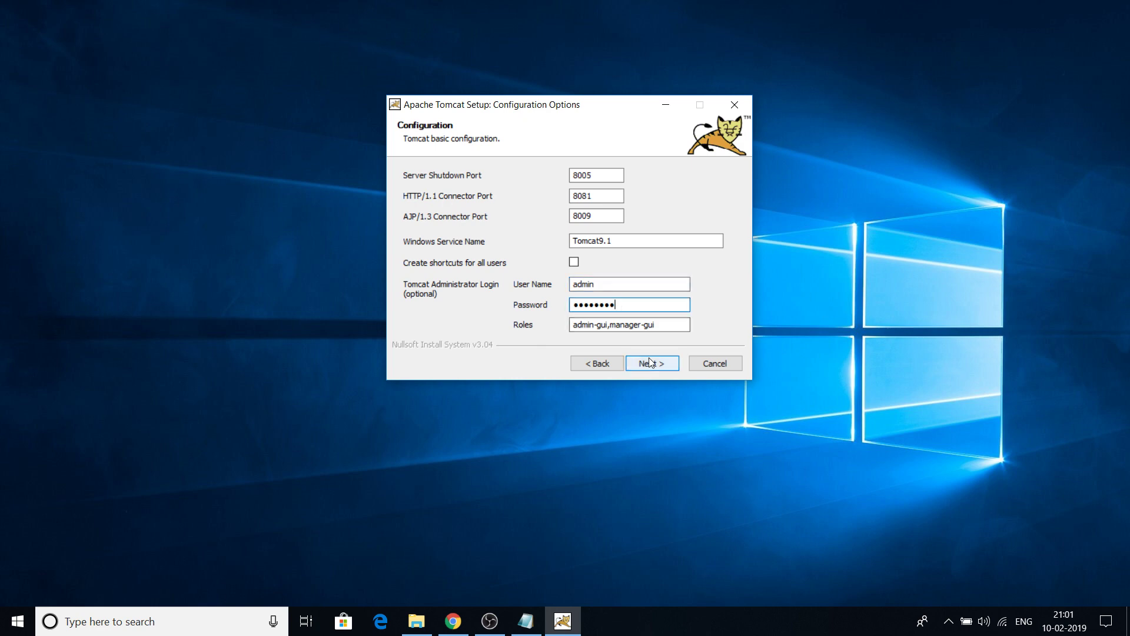
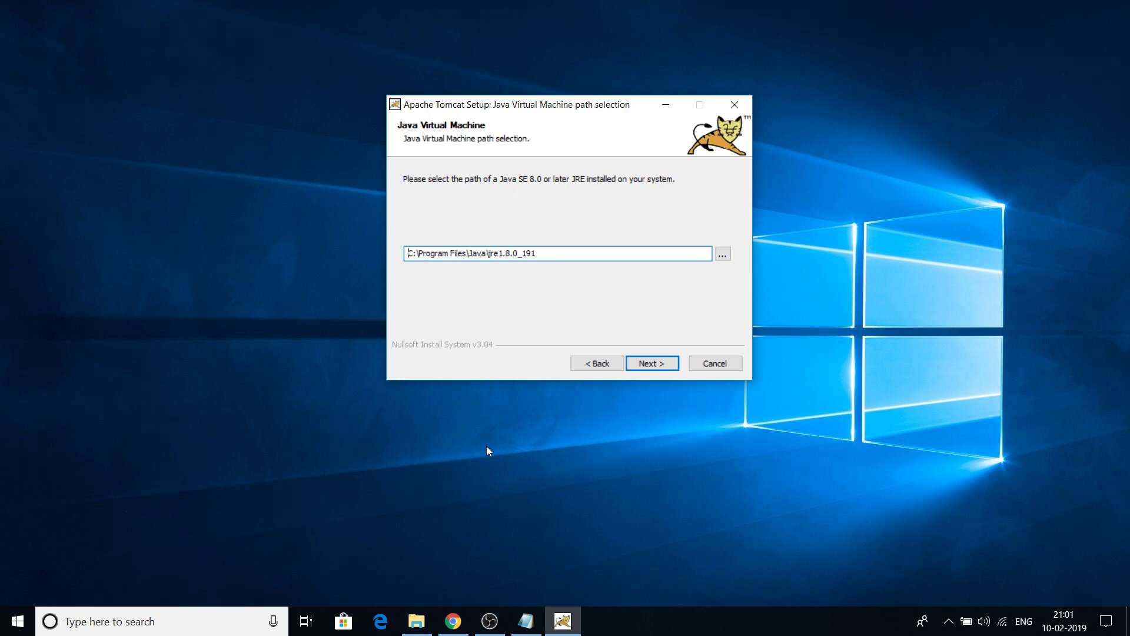
# Search the web for 'java download' in a new Chrome tab.
pyautogui.click(453, 622)
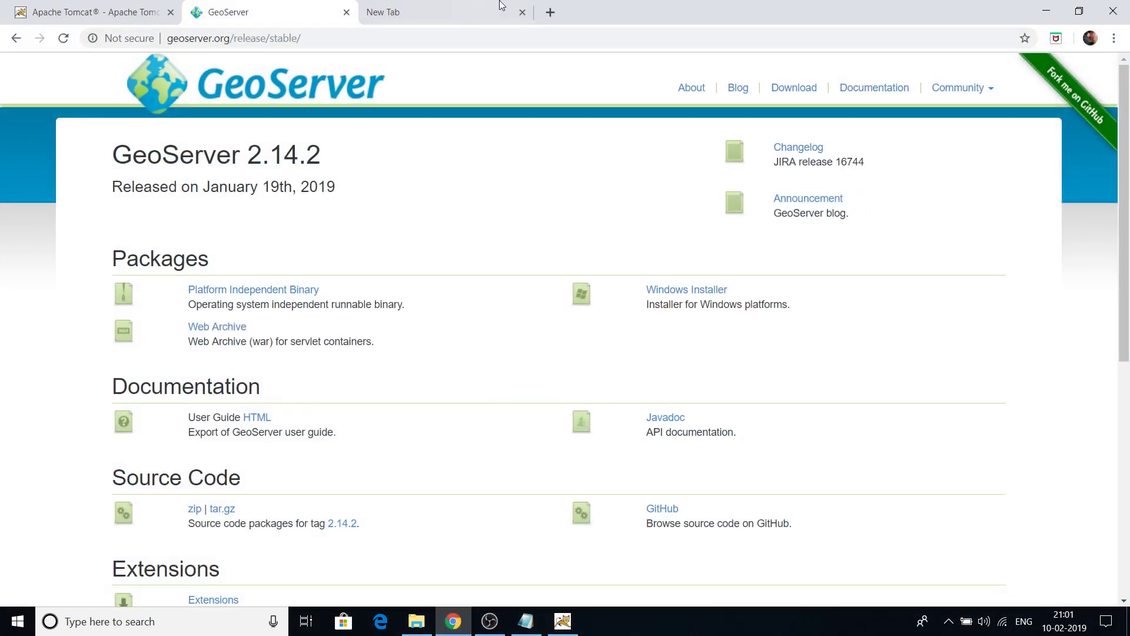
pyautogui.click(503, 5)
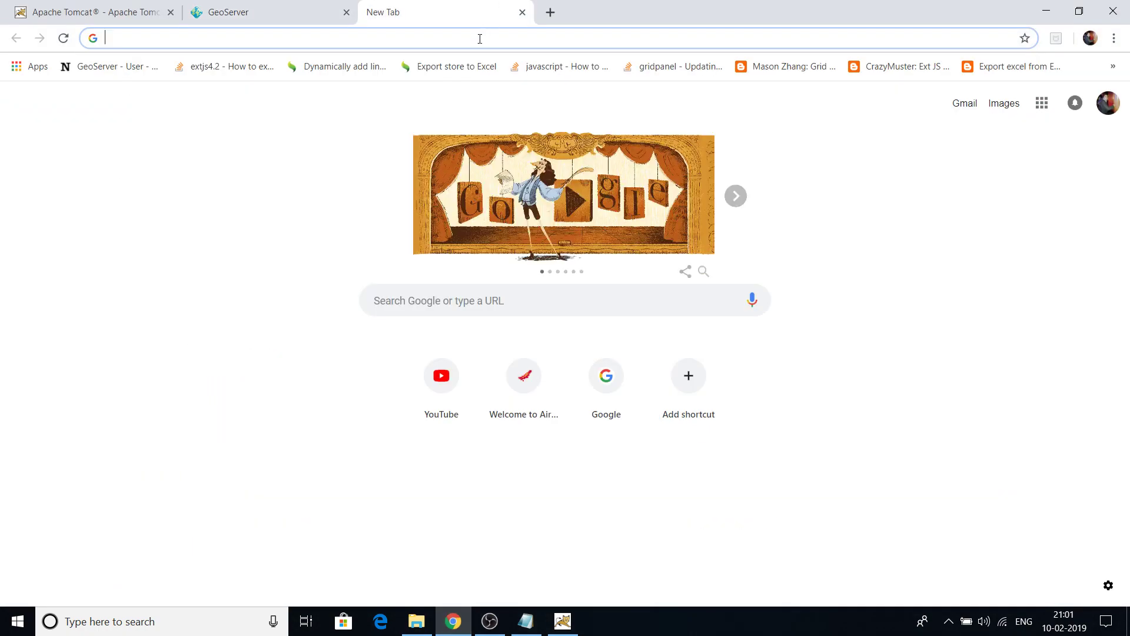
pyautogui.write('java')
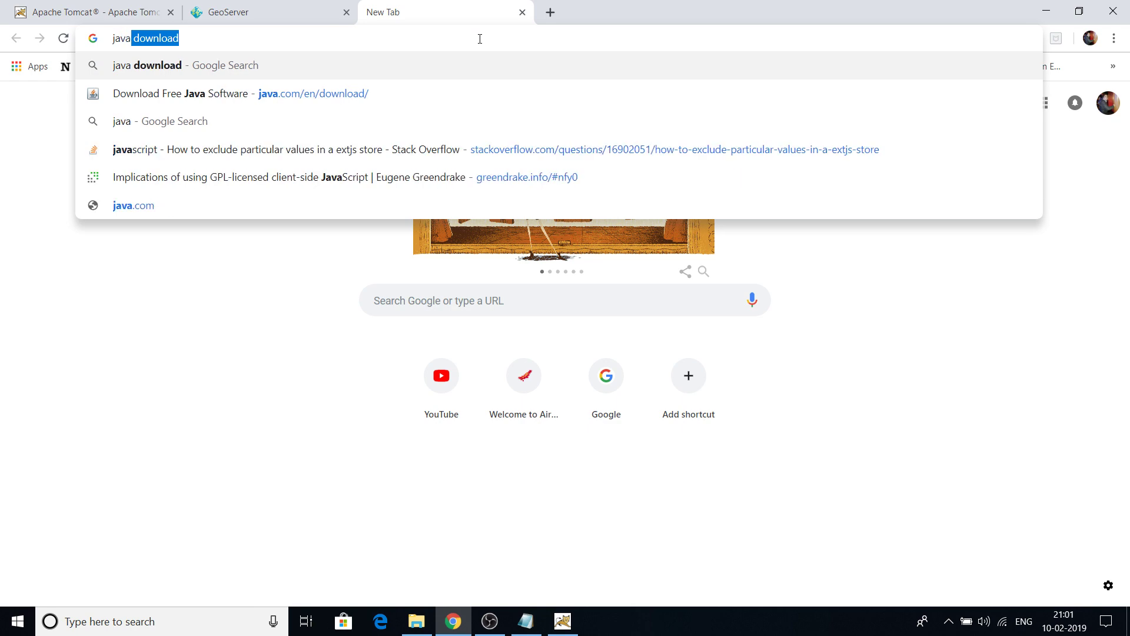
pyautogui.press('Return')
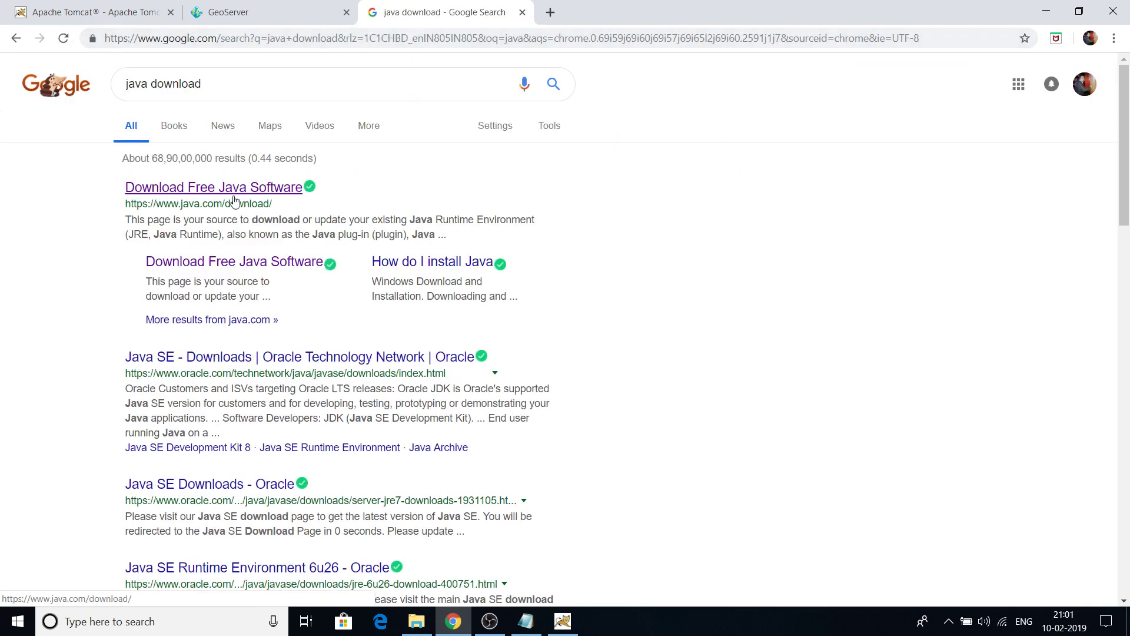
# Download the Java 8 Update 201 installer (JavaSetup8u201.exe) from java.com.
pyautogui.click(221, 266)
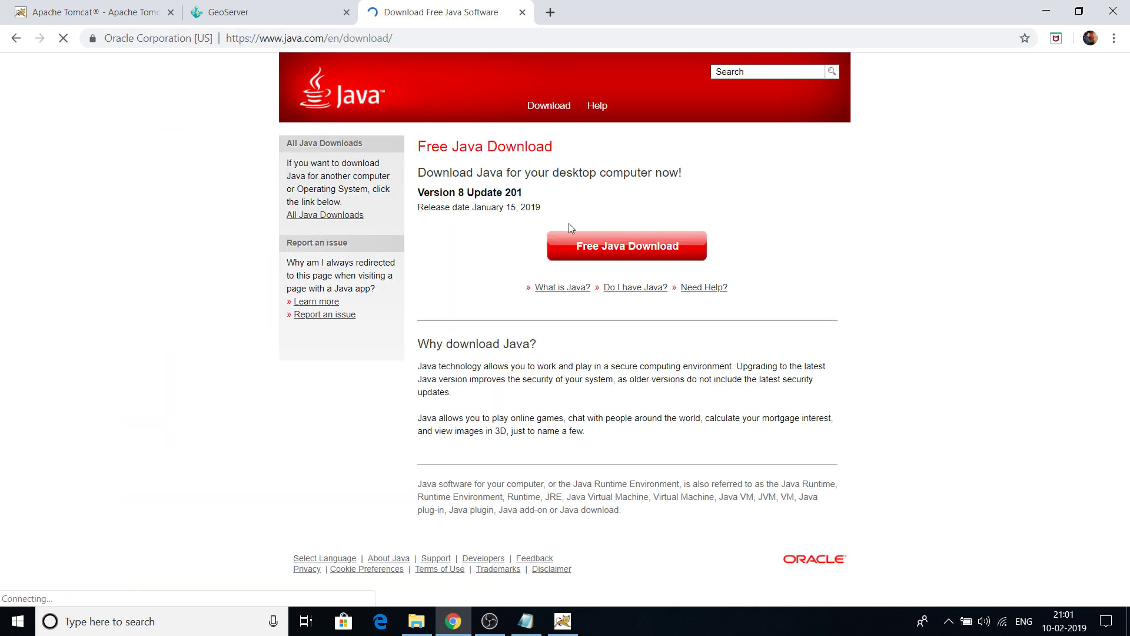
pyautogui.click(601, 250)
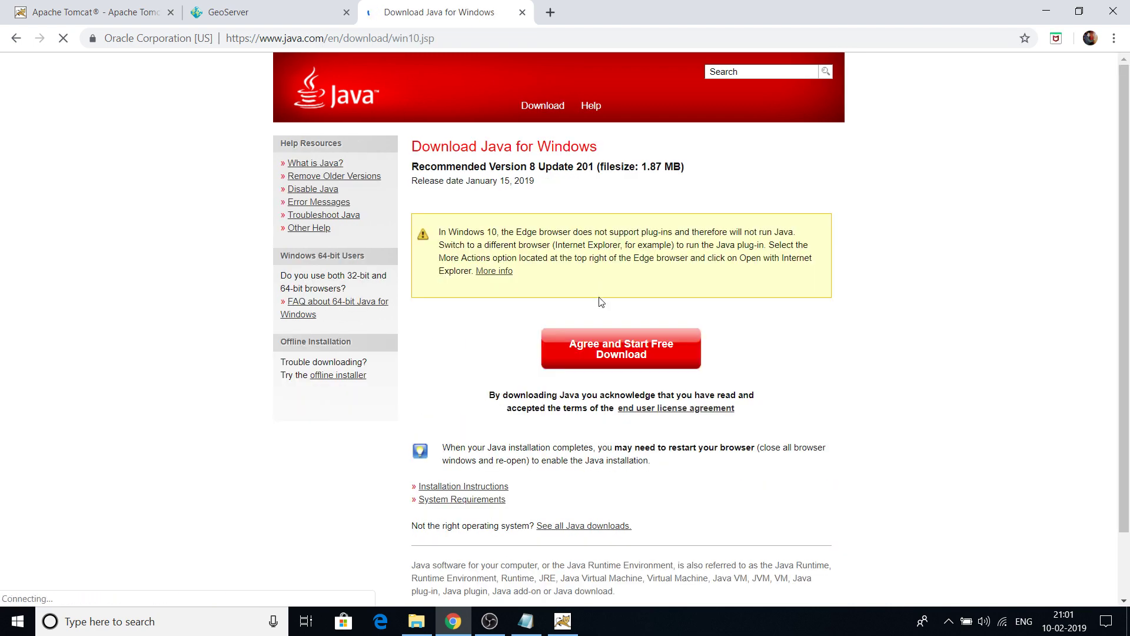
pyautogui.click(613, 352)
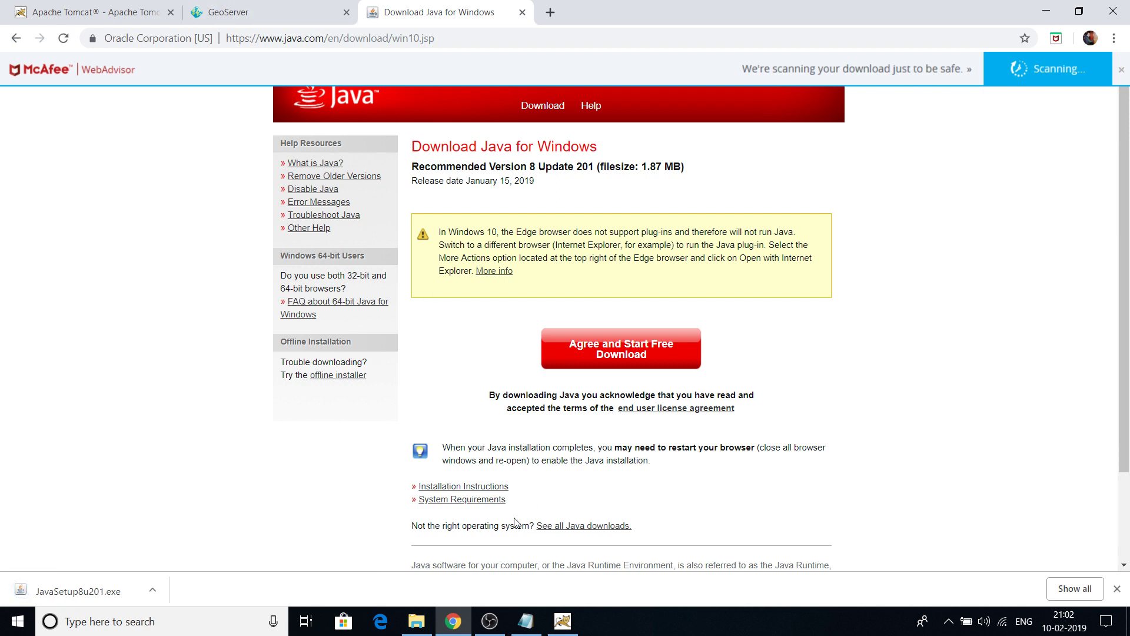
pyautogui.click(562, 622)
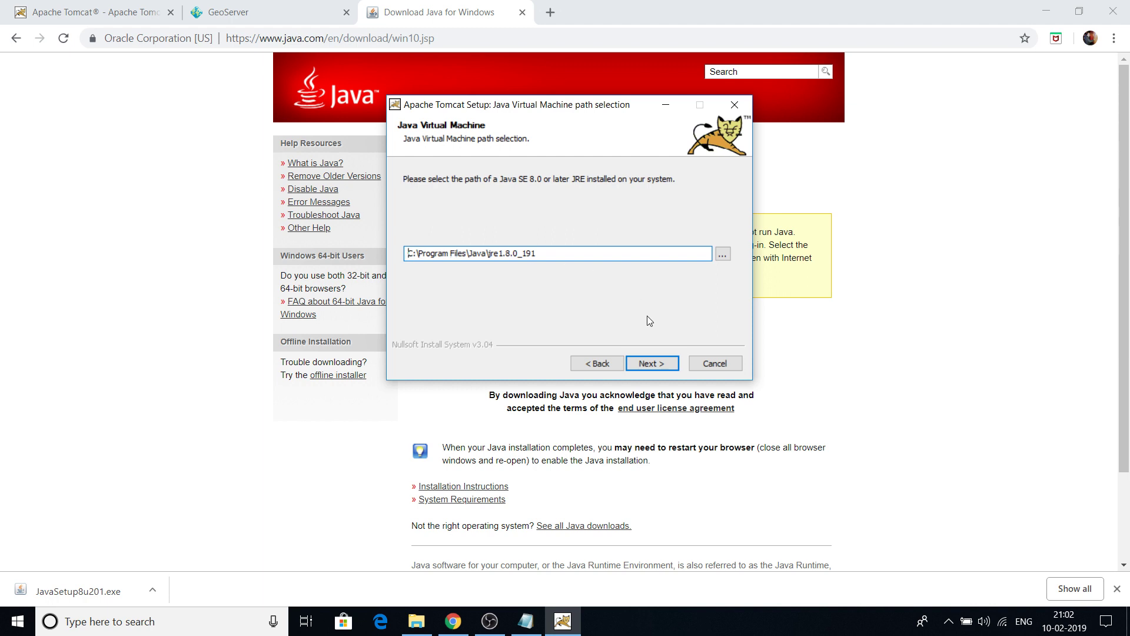
# Install Tomcat 9 into the default folder and finish setup with Show Readme unchecked.
pyautogui.click(650, 364)
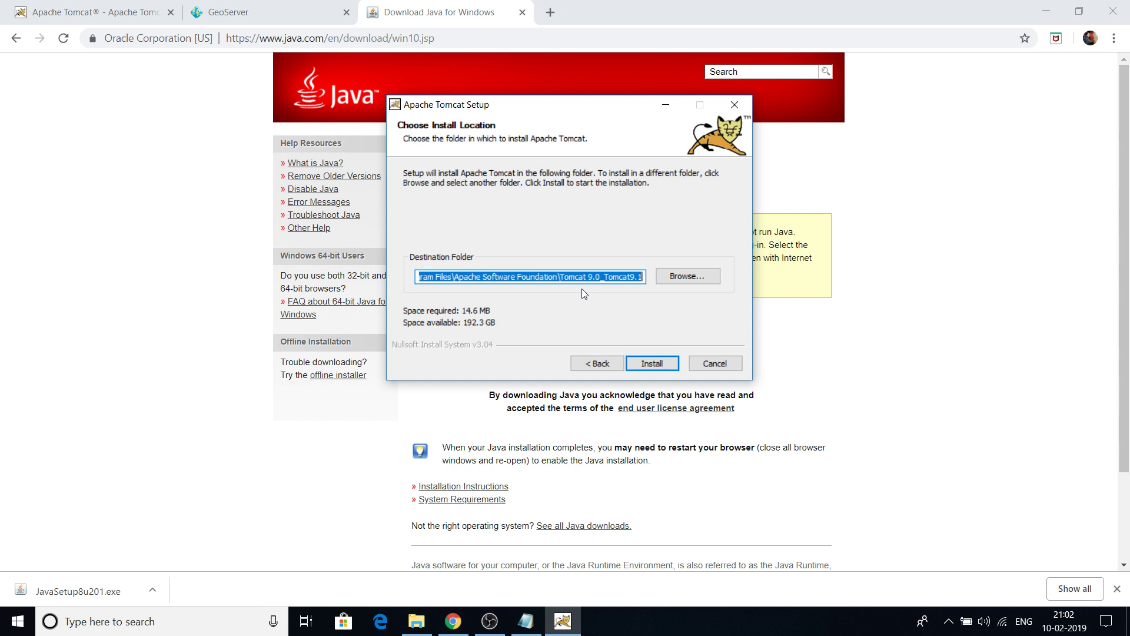
pyautogui.click(652, 363)
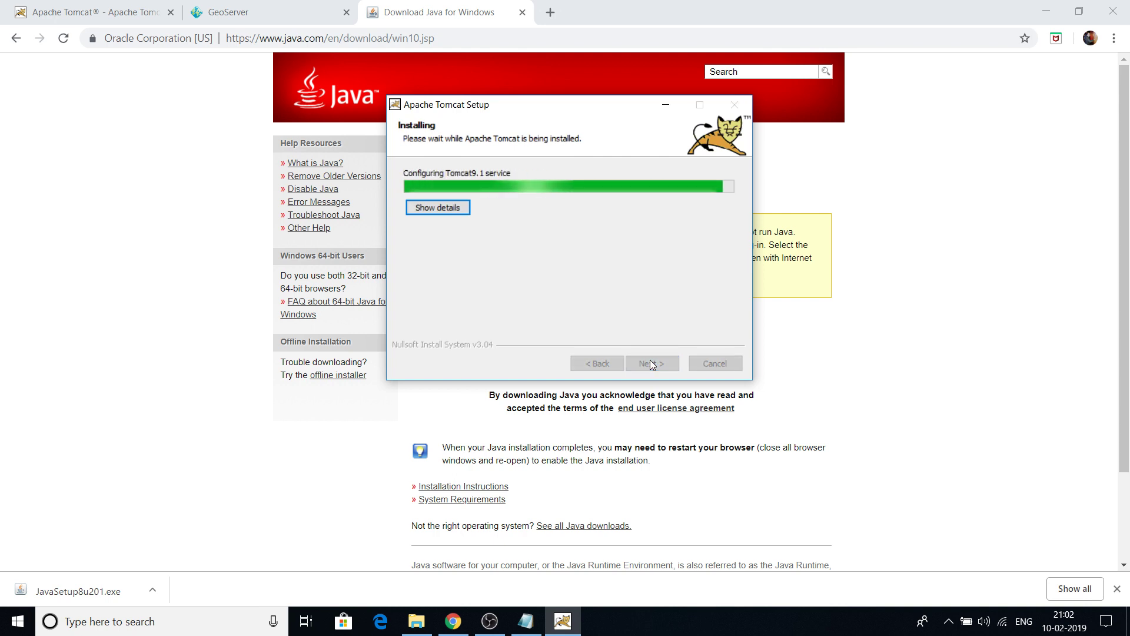
pyautogui.click(652, 364)
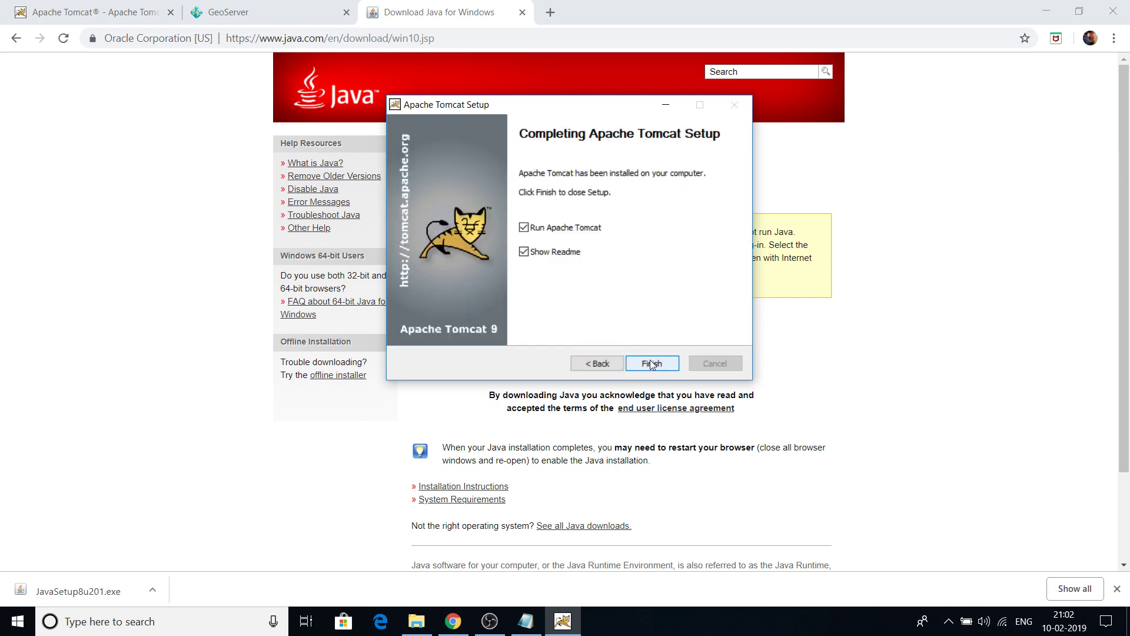
pyautogui.click(540, 259)
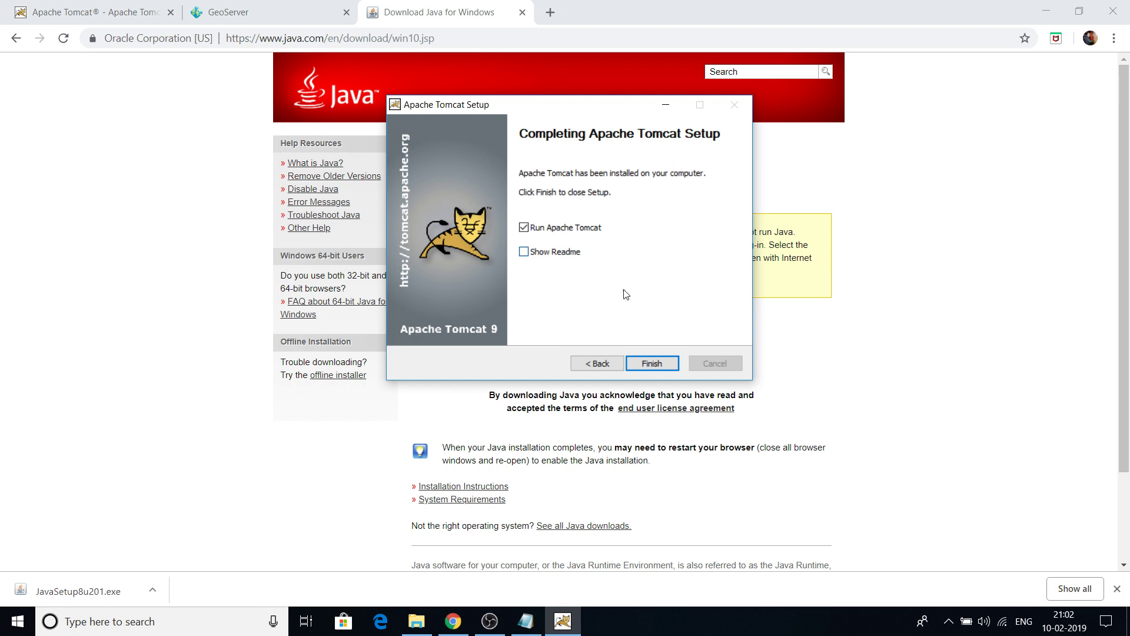
pyautogui.click(650, 361)
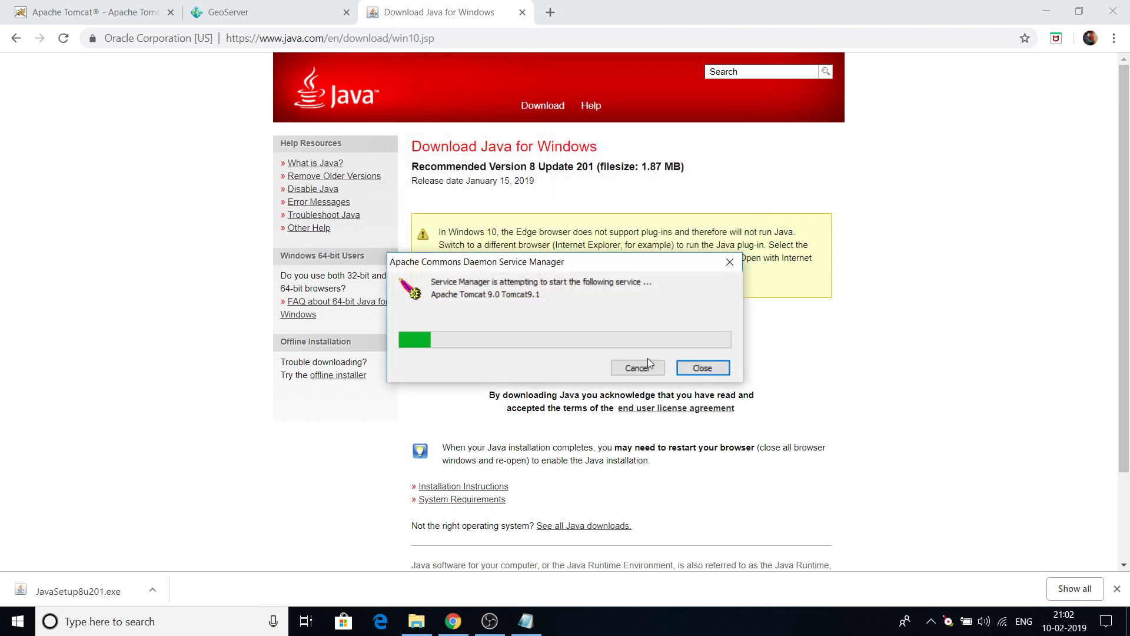
# Set the Tomcat9.1 service's startup type to Automatic, apply it, and close its properties.
pyautogui.click(1045, 11)
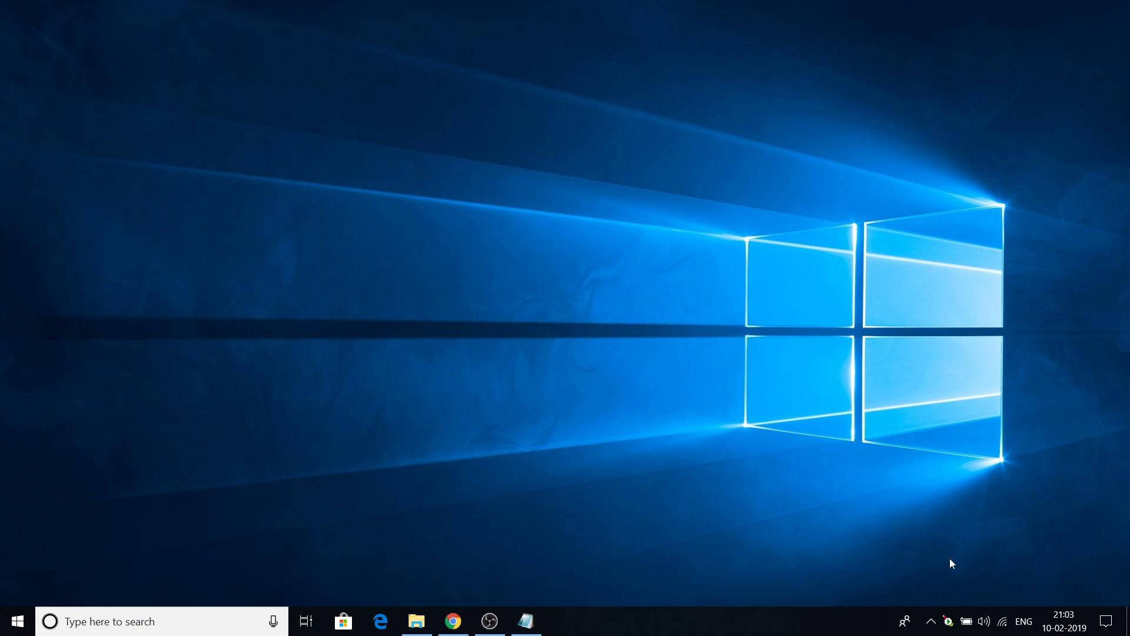
pyautogui.doubleClick(949, 621)
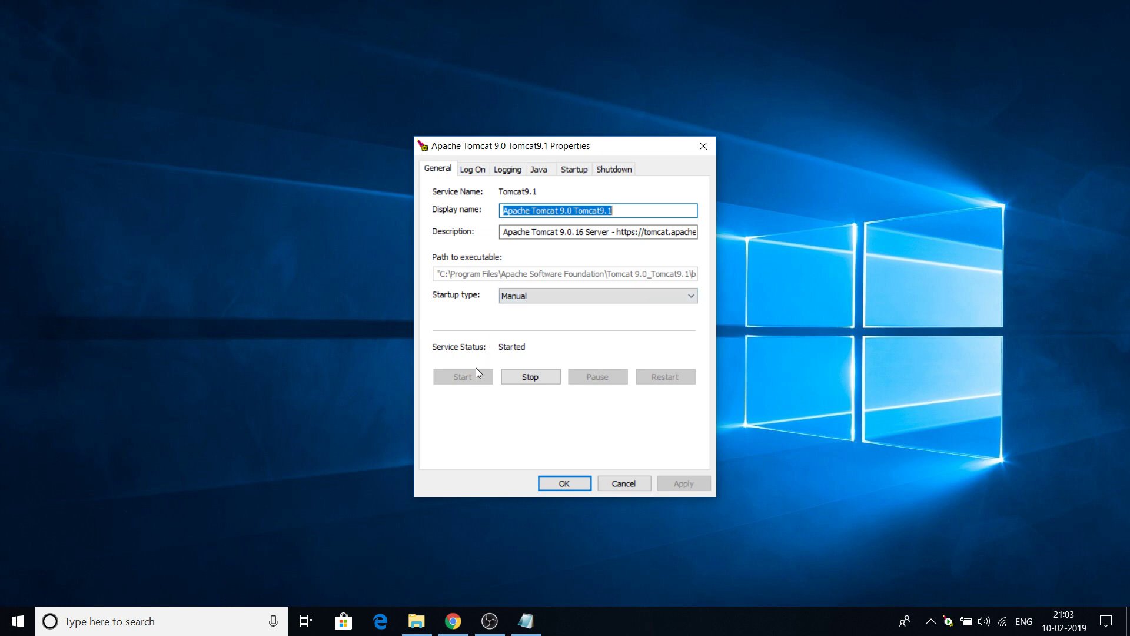
pyautogui.click(536, 292)
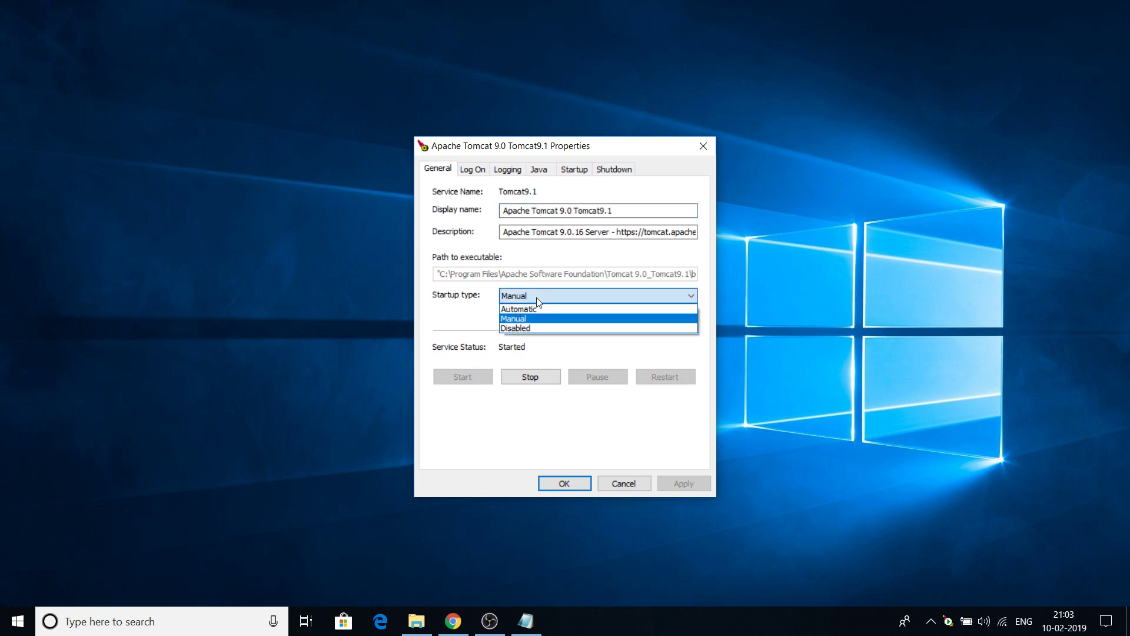
pyautogui.click(532, 309)
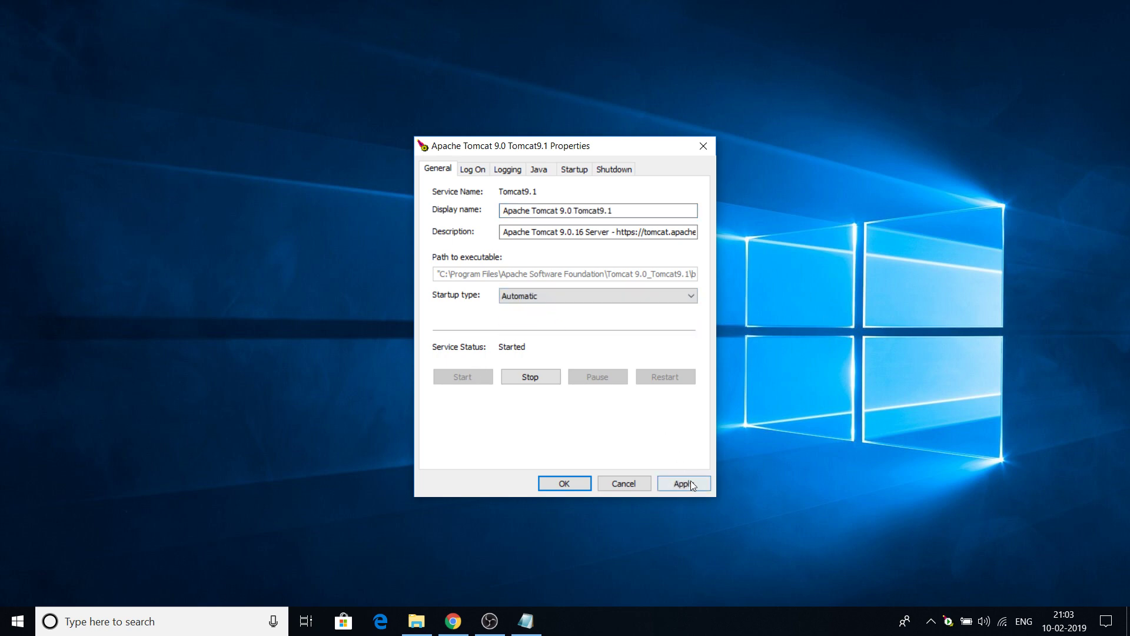
pyautogui.click(683, 484)
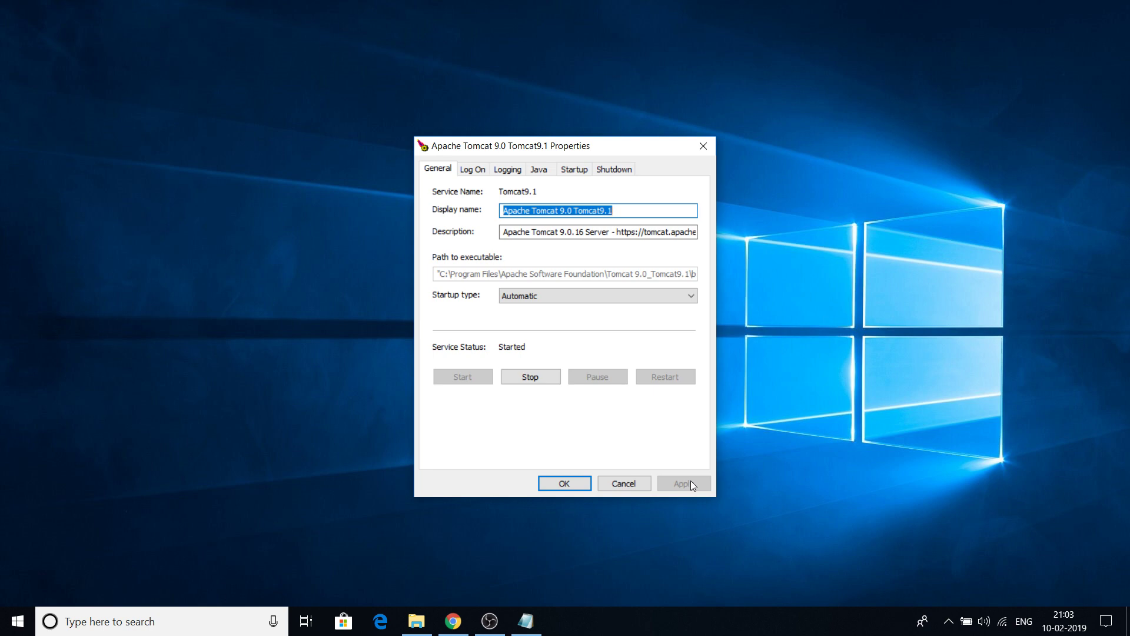
pyautogui.click(547, 543)
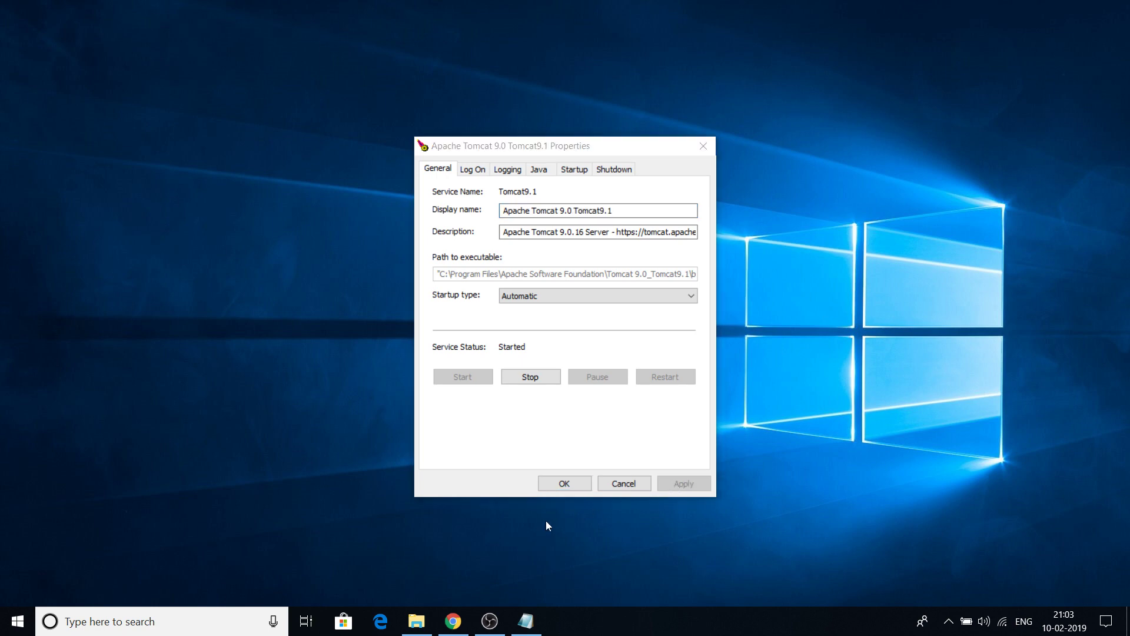
pyautogui.click(564, 483)
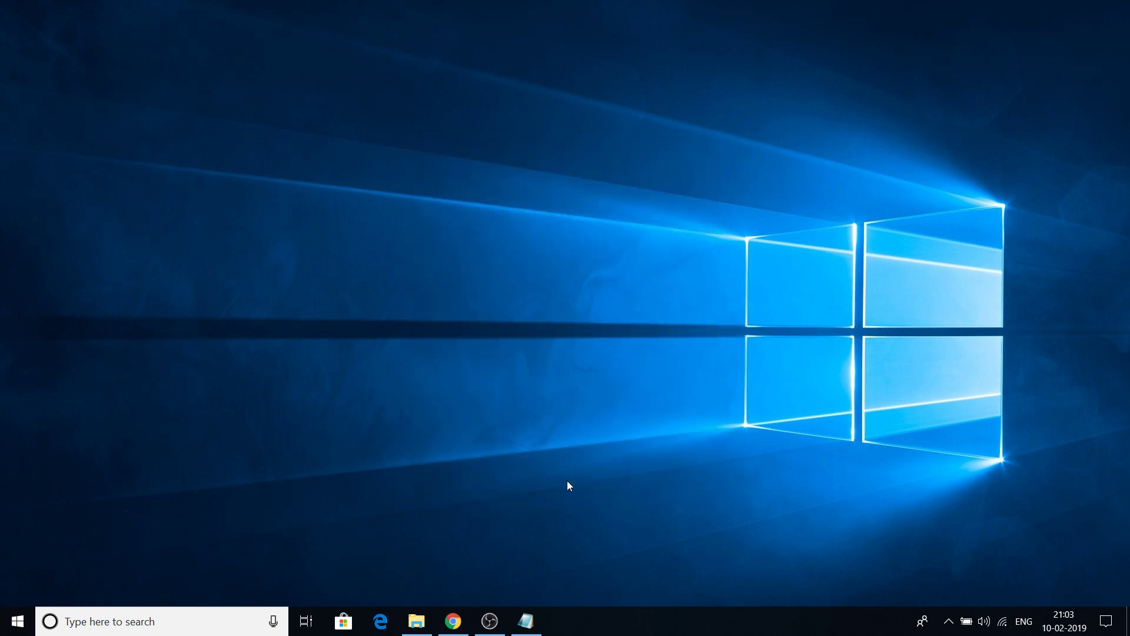
# Load the Apache Tomcat/9.0.16 welcome page at localhost:8081 in a new Chrome tab.
pyautogui.click(452, 622)
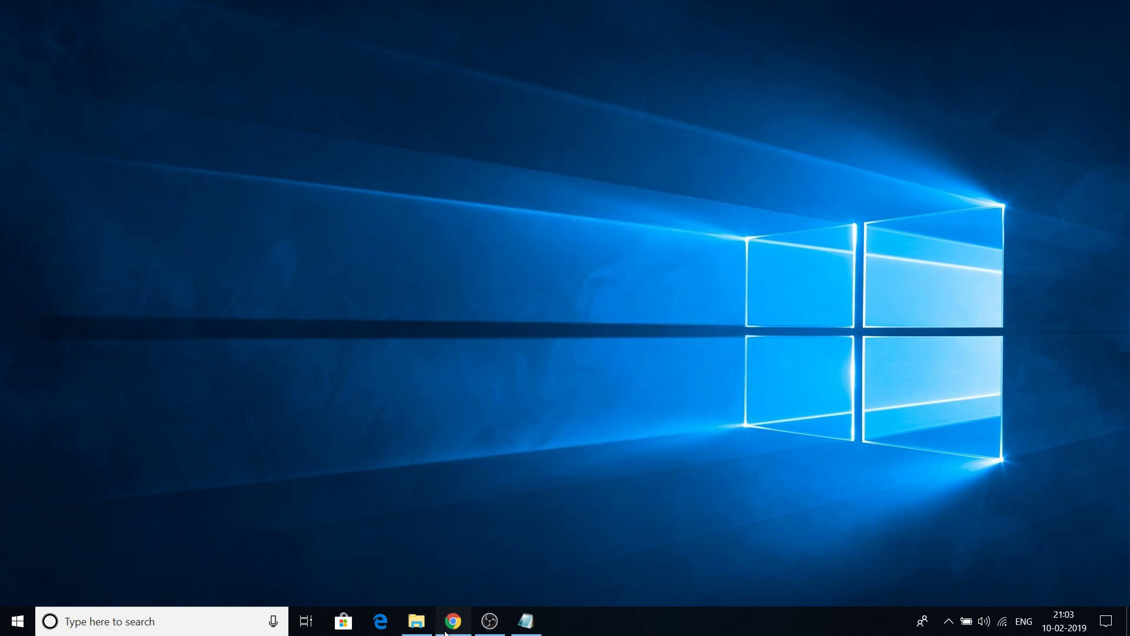
pyautogui.click(550, 12)
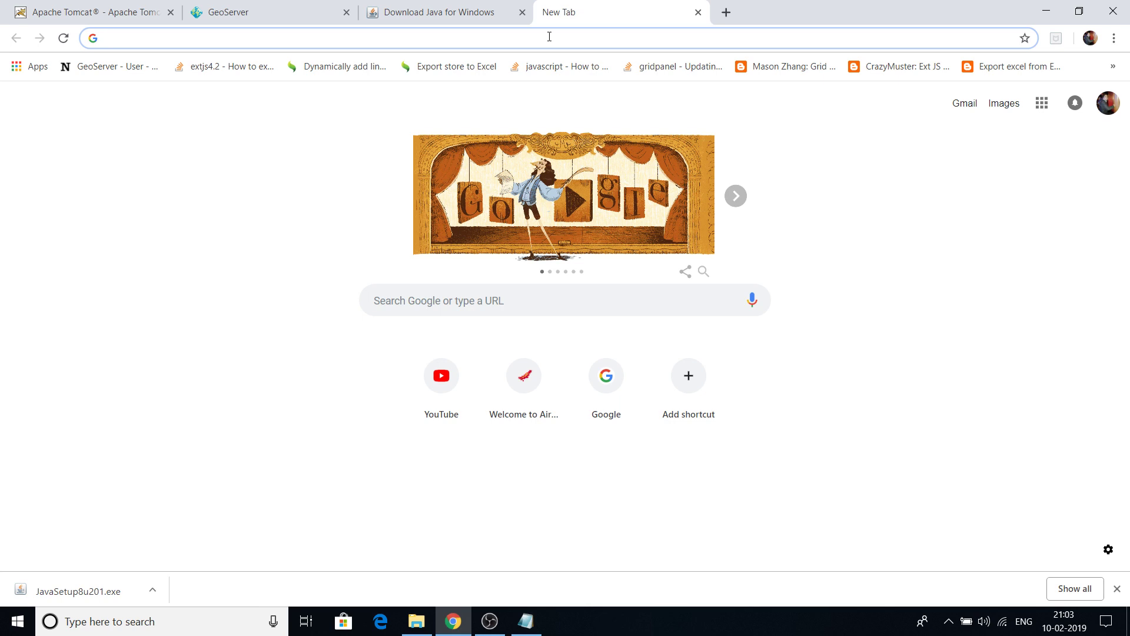
pyautogui.write('loc')
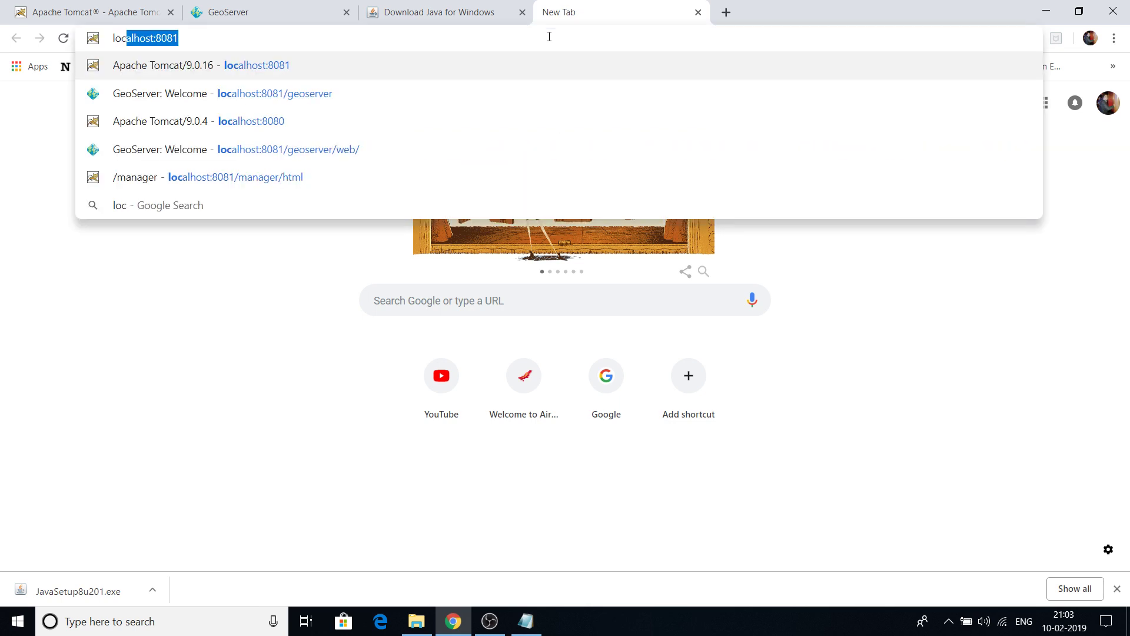
pyautogui.write('alho')
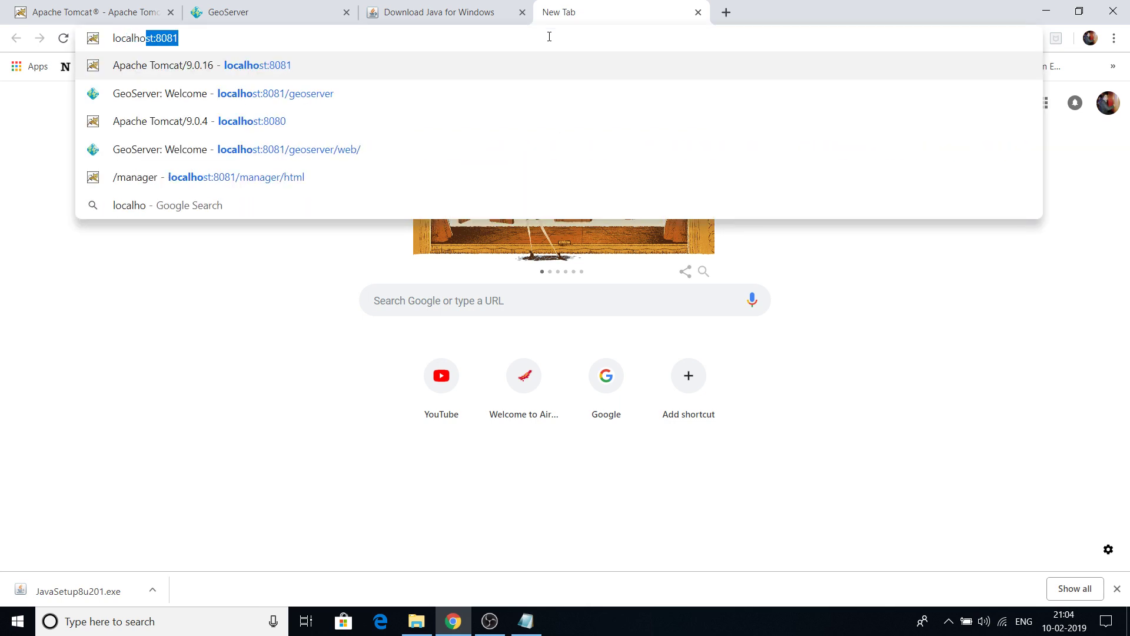
pyautogui.write('st')
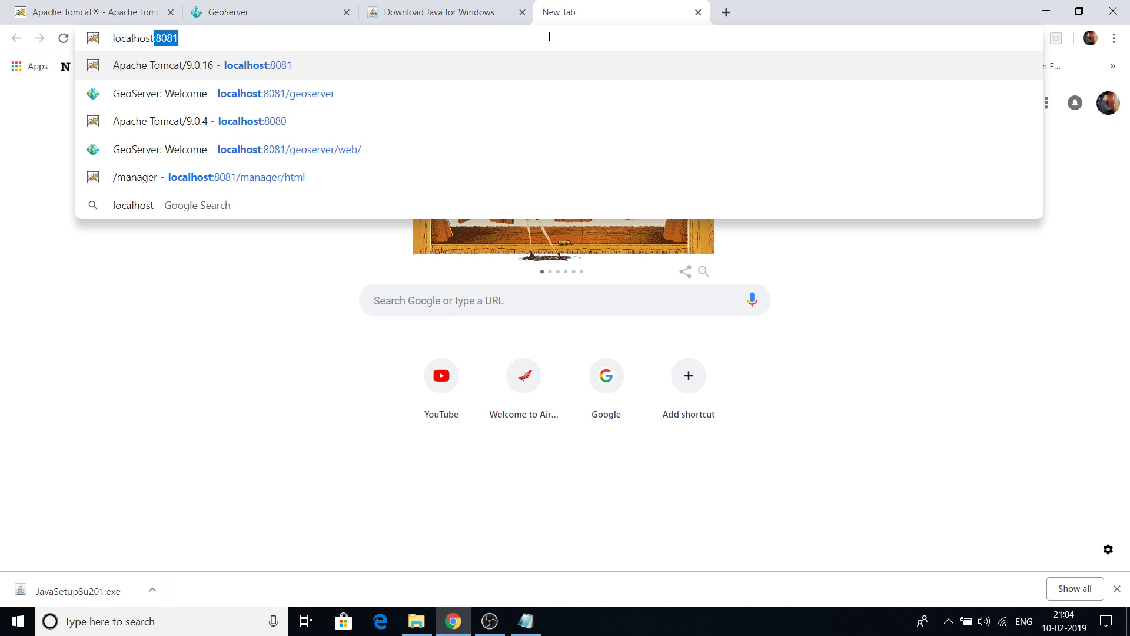
pyautogui.write(':')
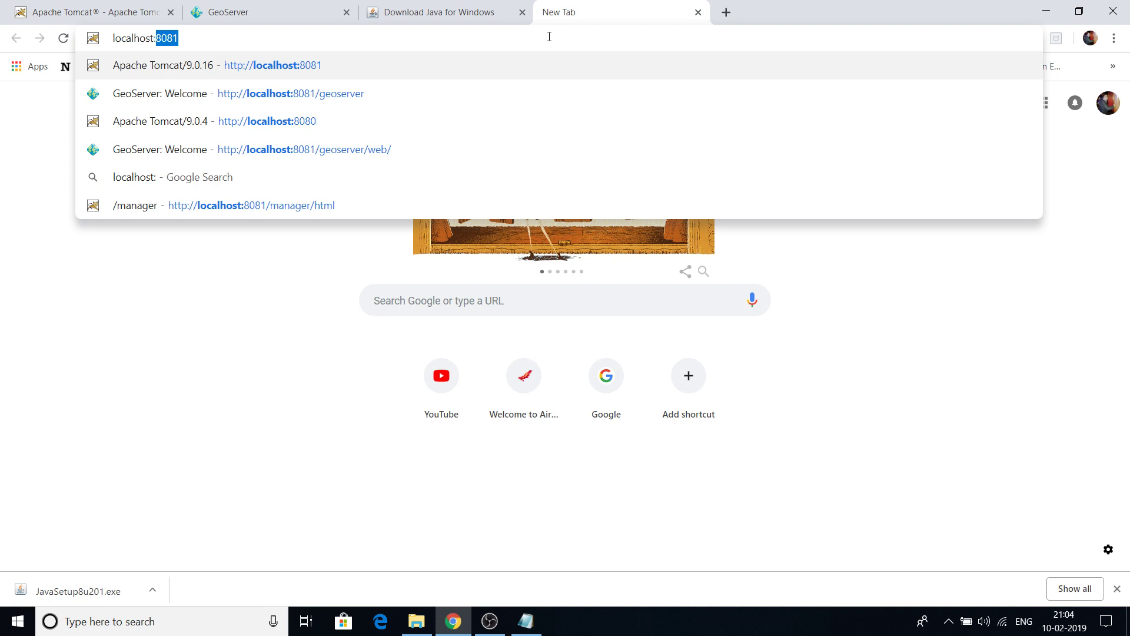
pyautogui.write('8081')
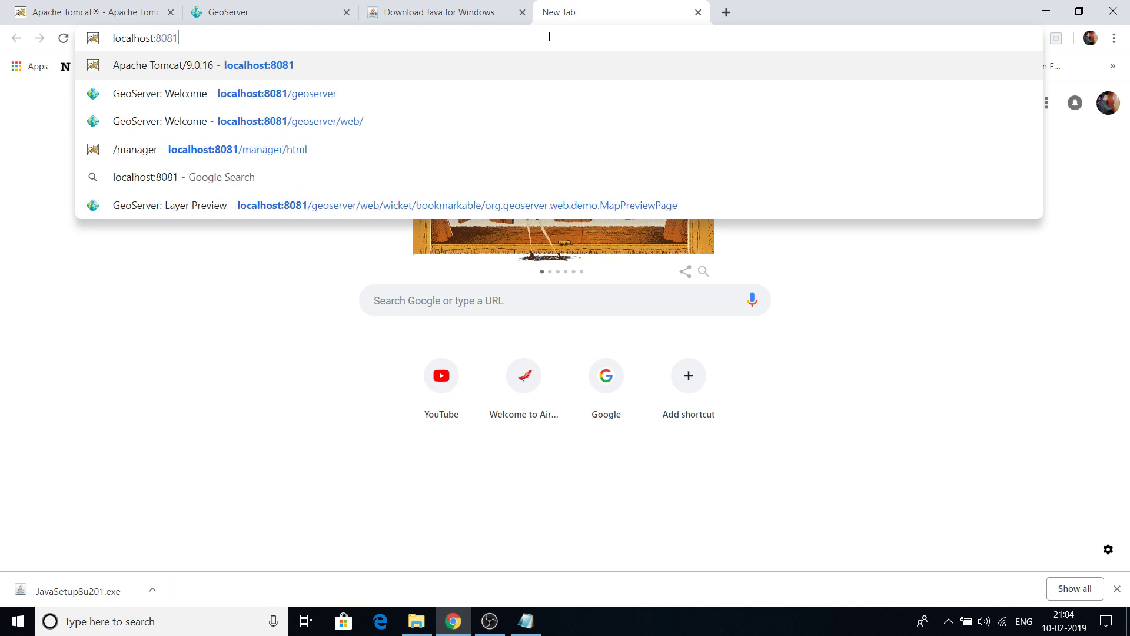
pyautogui.press('Return')
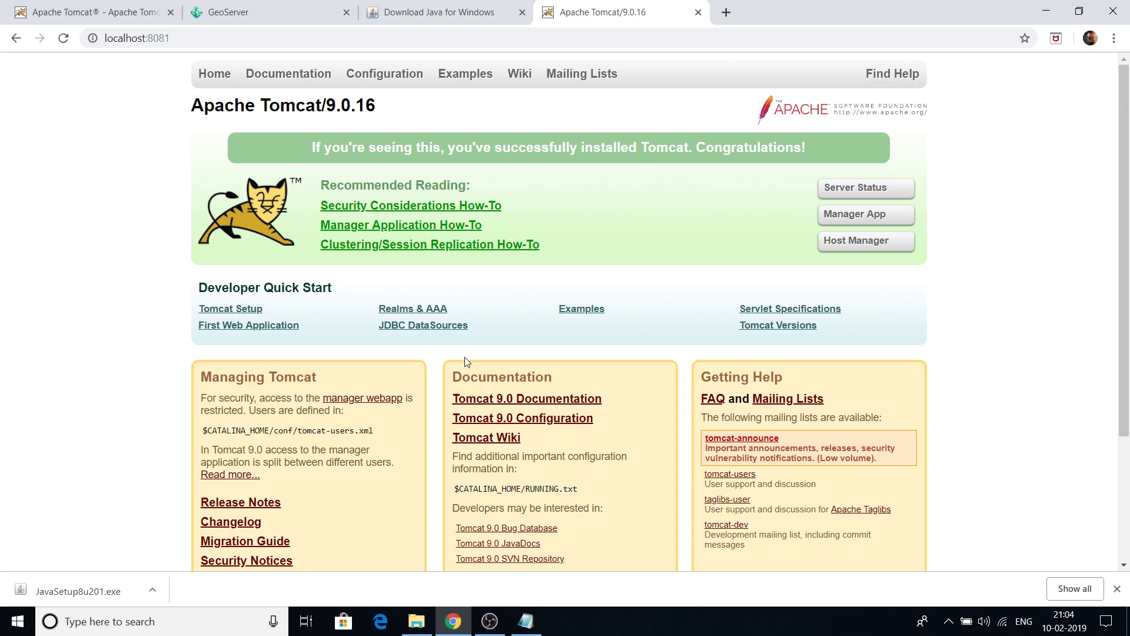
pyautogui.click(413, 630)
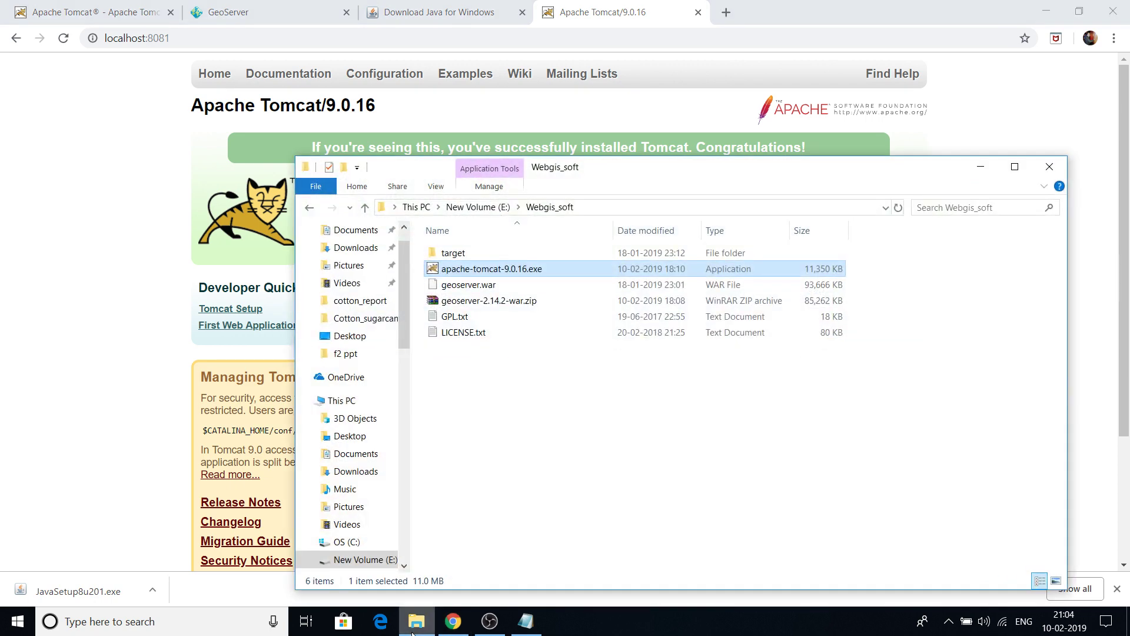
# Copy geoserver.war from the Webgis_soft folder.
pyautogui.click(576, 419)
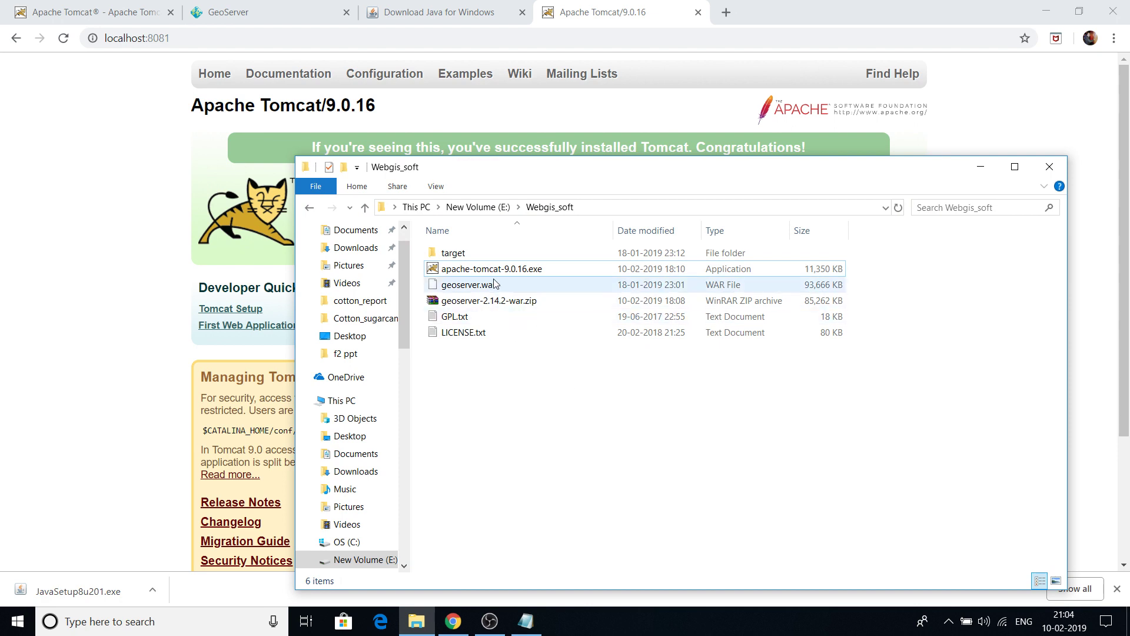
pyautogui.click(483, 285)
pyautogui.rightClick(482, 284)
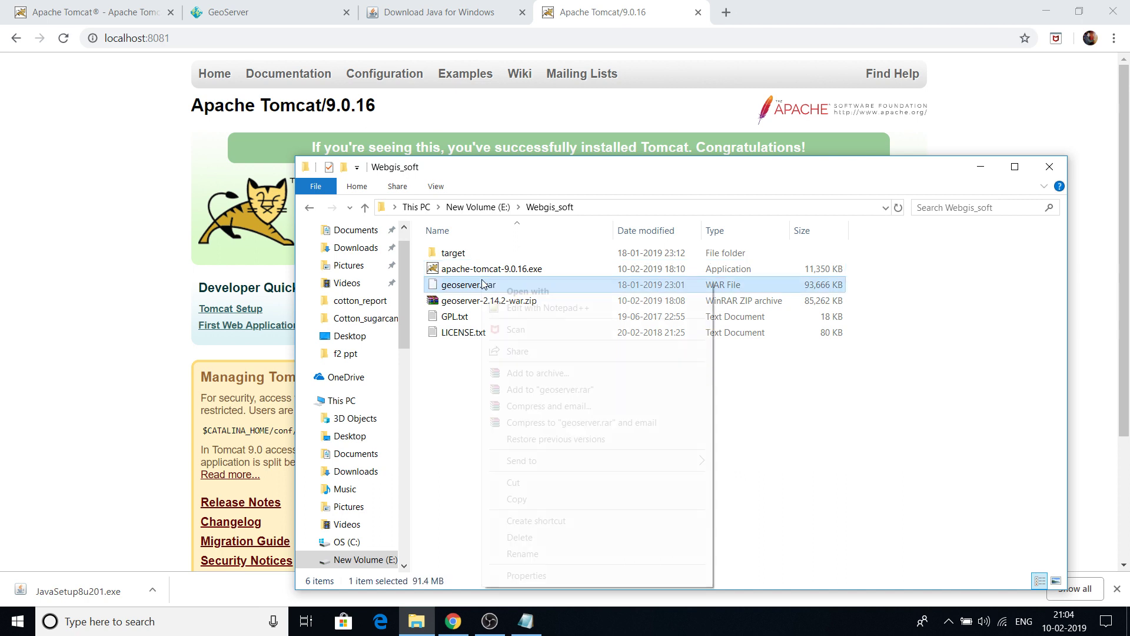
pyautogui.click(540, 501)
pyautogui.rightClick(523, 288)
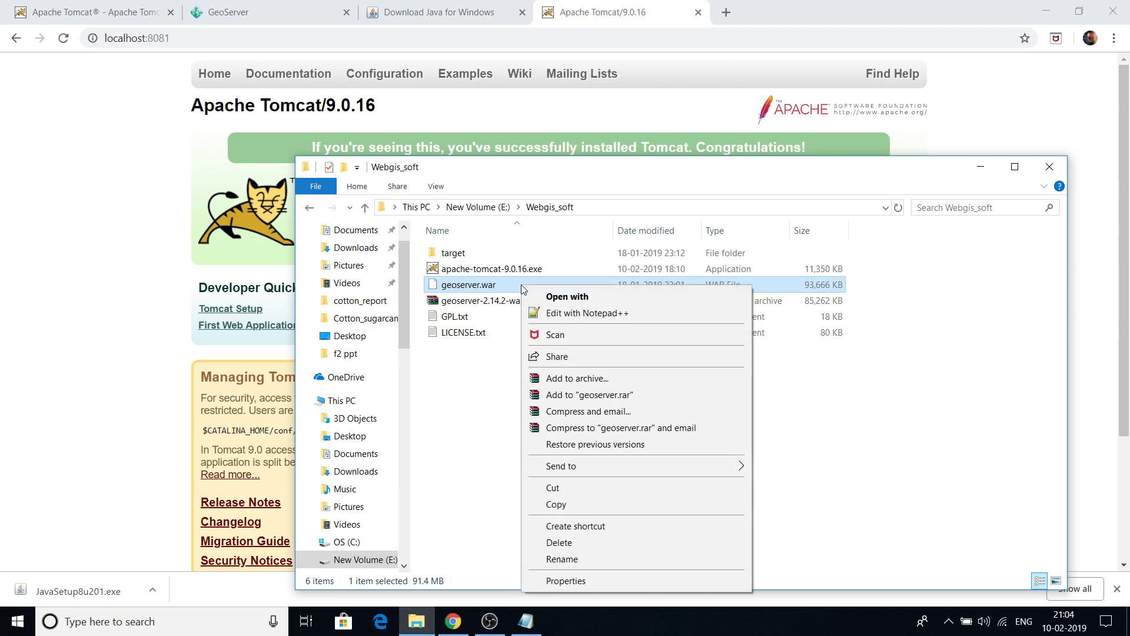
pyautogui.click(556, 504)
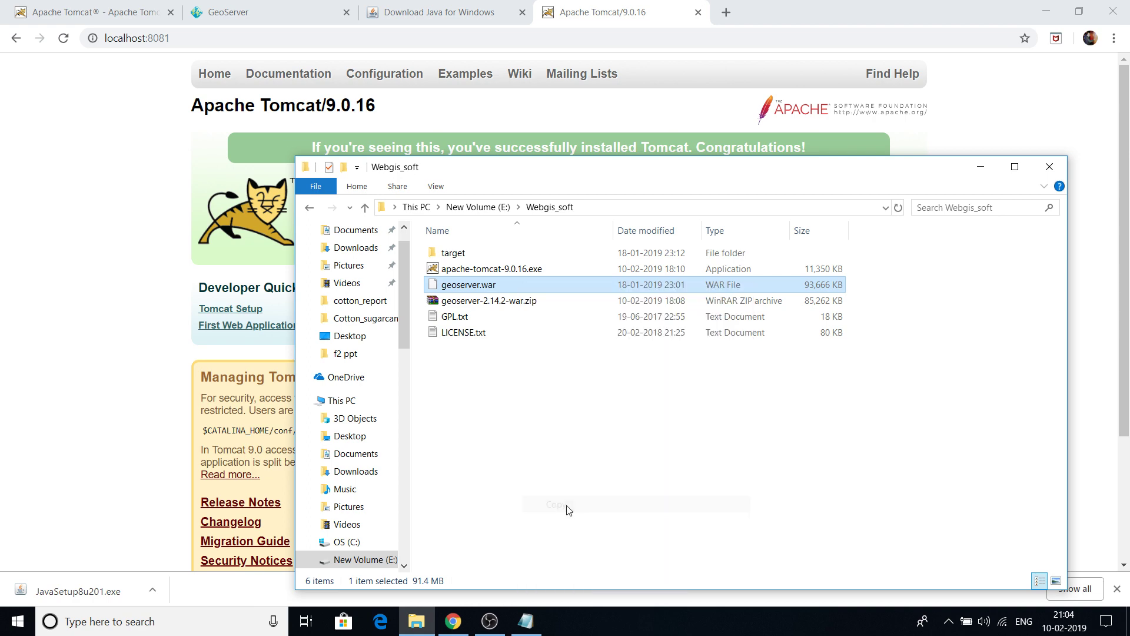
# Paste geoserver.war into C:\Program Files\Apache Software Foundation\Tomcat 9.0_Tomcat9.1\webapps.
pyautogui.rightClick(416, 620)
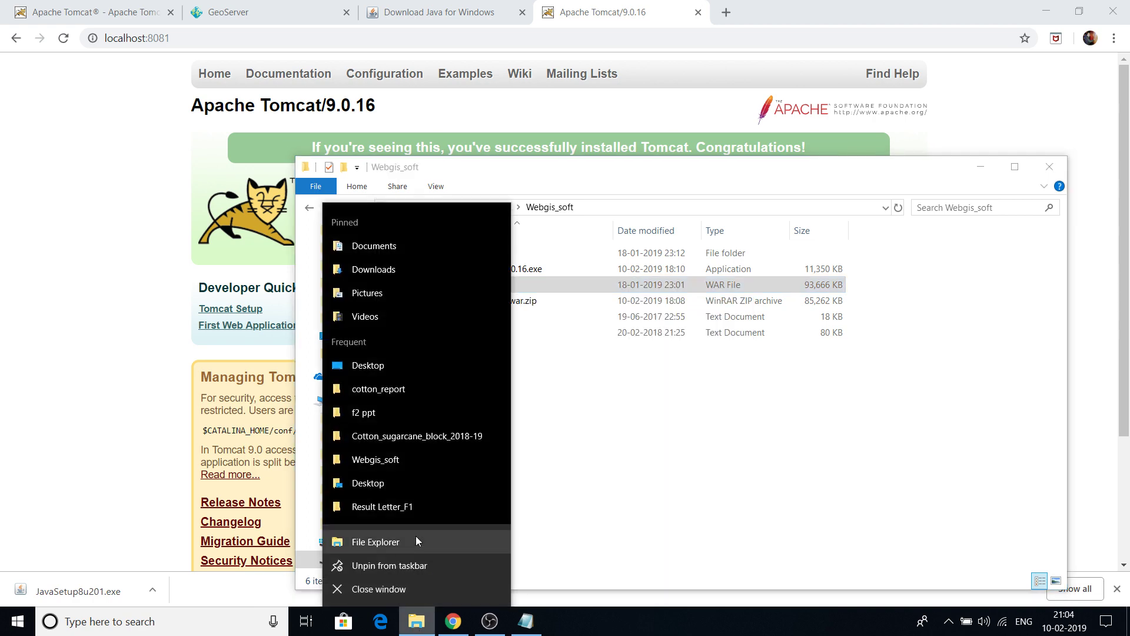
pyautogui.click(415, 536)
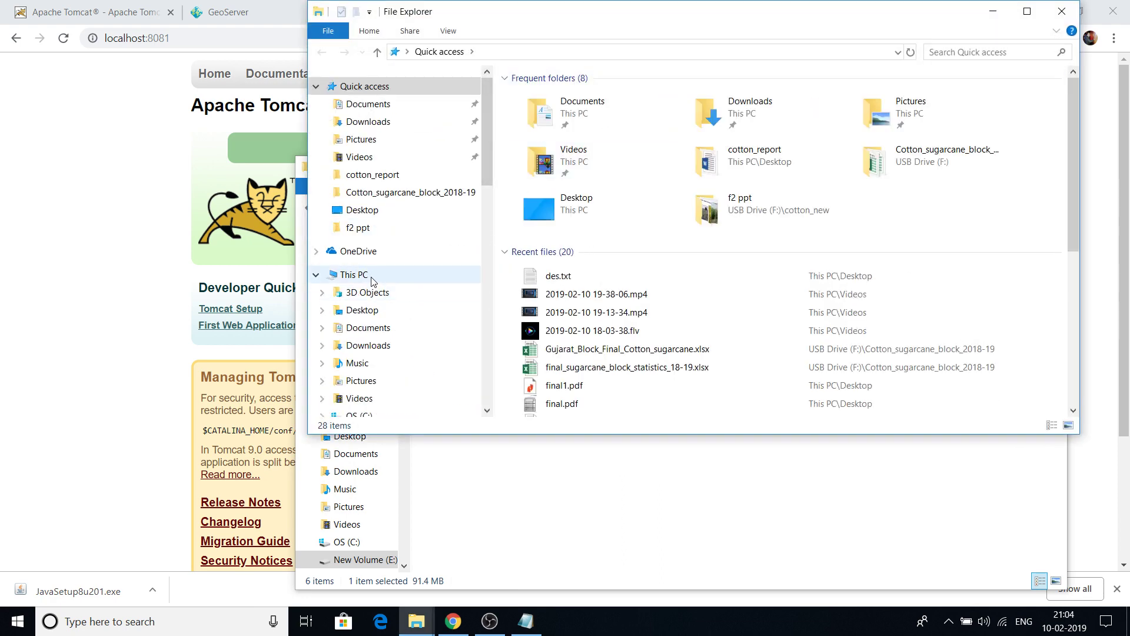
pyautogui.click(372, 277)
pyautogui.doubleClick(577, 254)
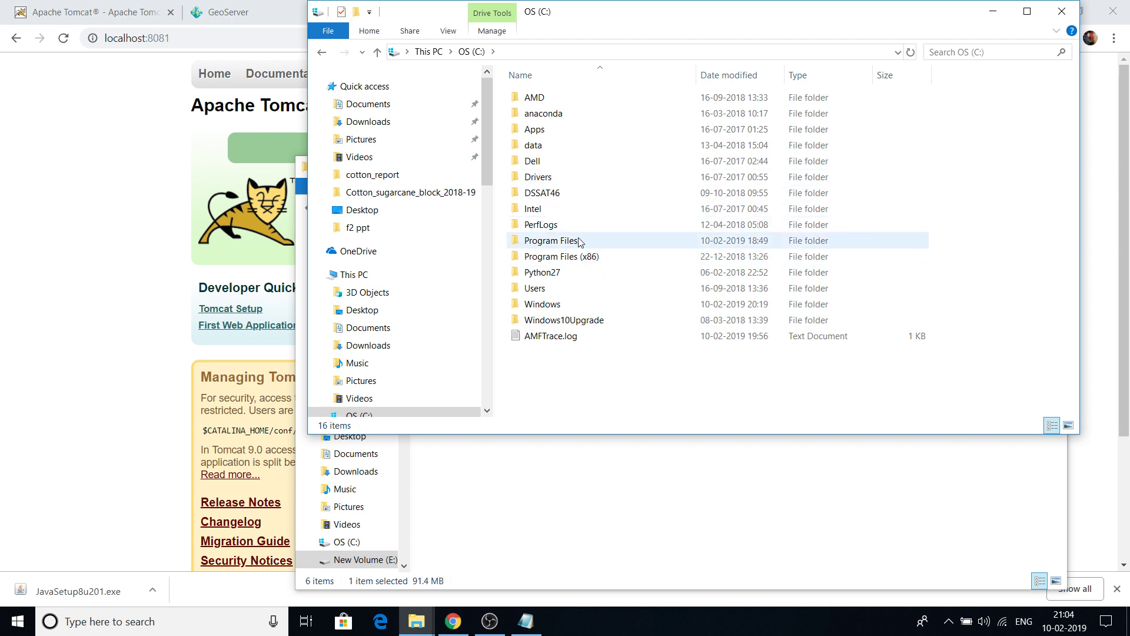
pyautogui.doubleClick(579, 241)
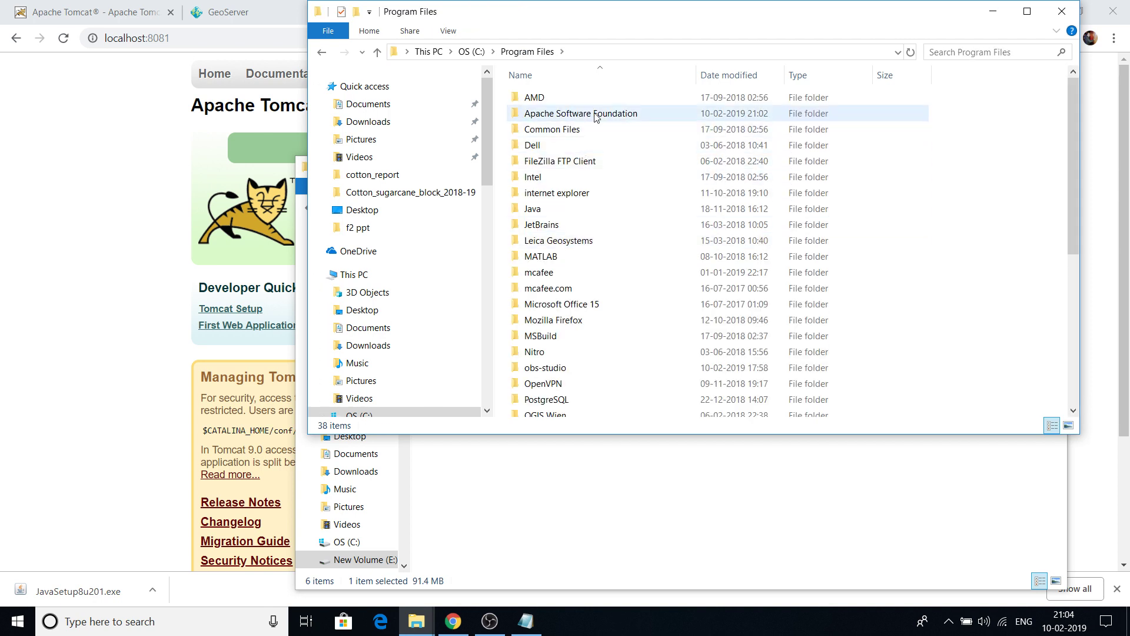
pyautogui.doubleClick(597, 115)
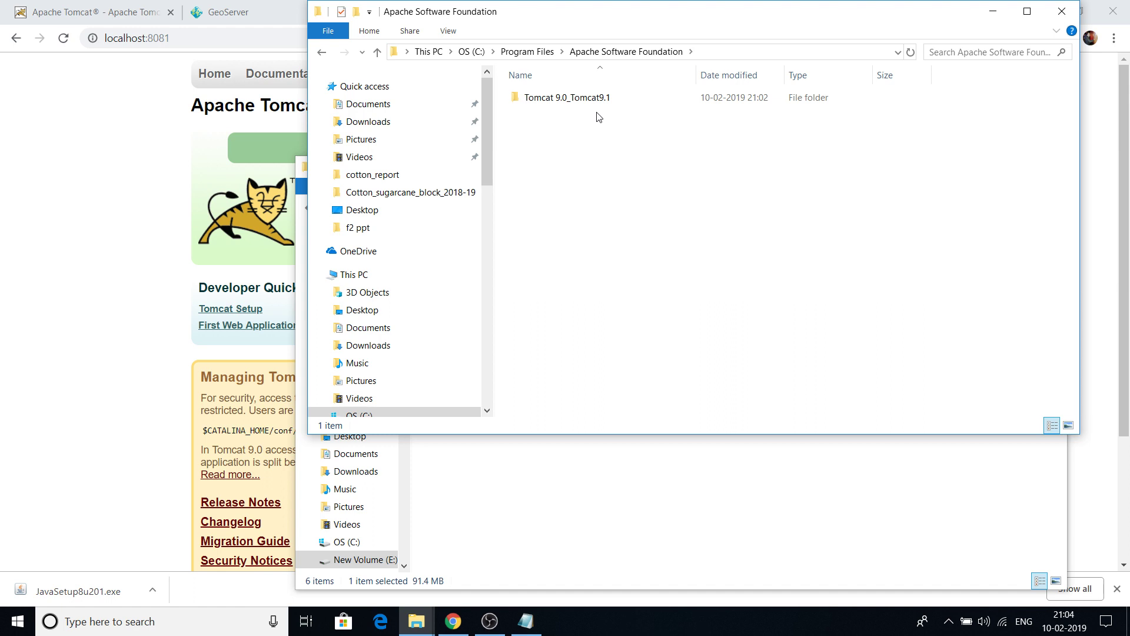
pyautogui.doubleClick(595, 98)
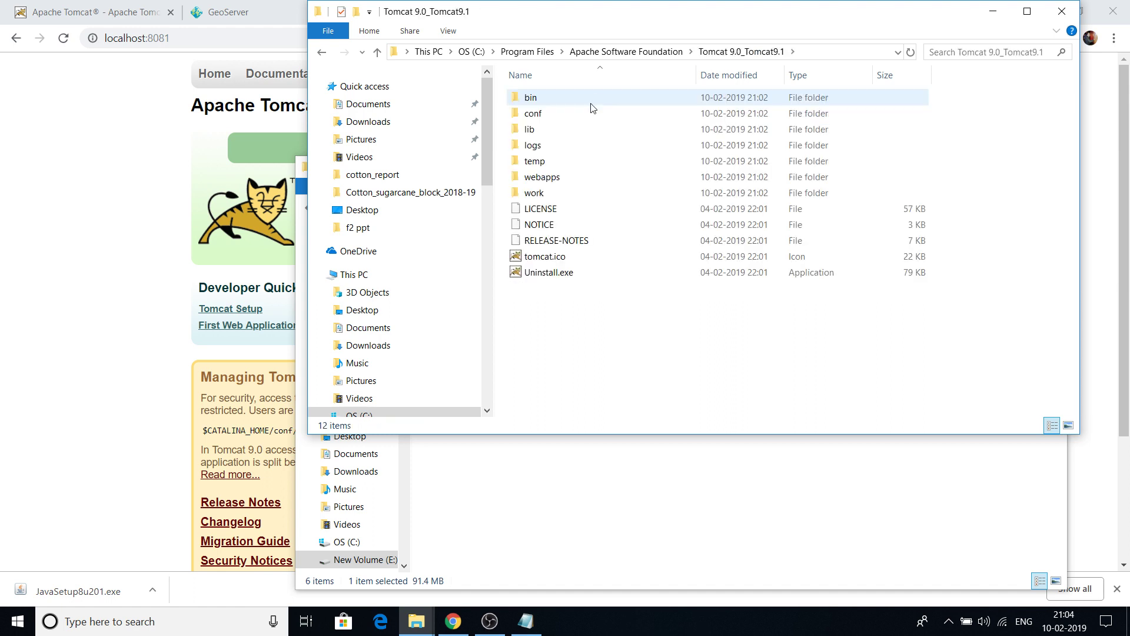
pyautogui.doubleClick(550, 178)
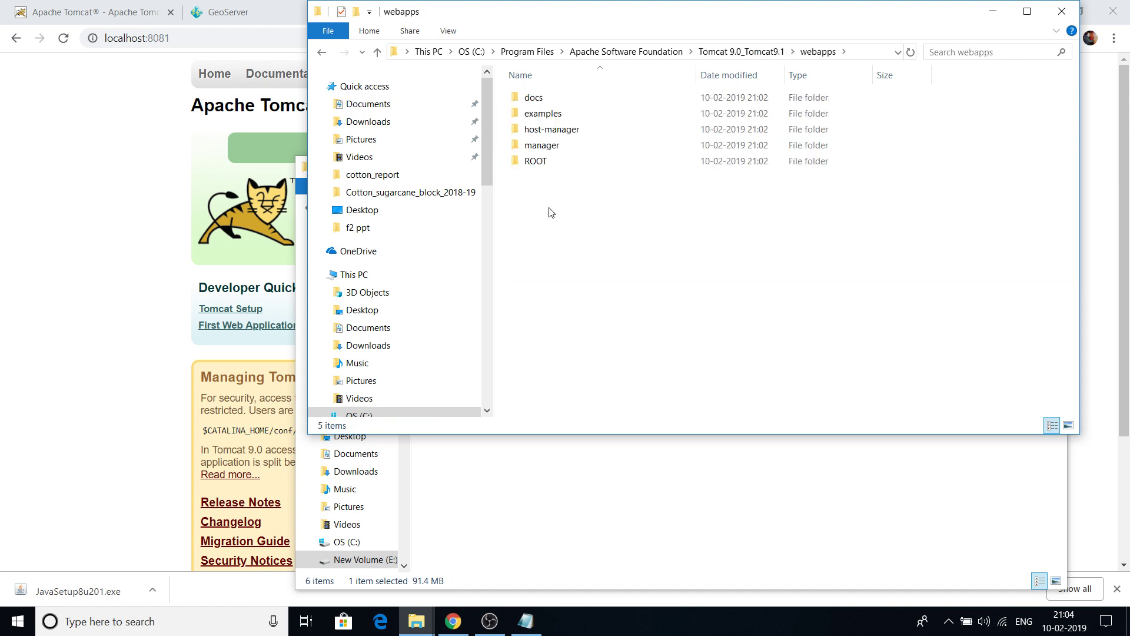
pyautogui.rightClick(548, 209)
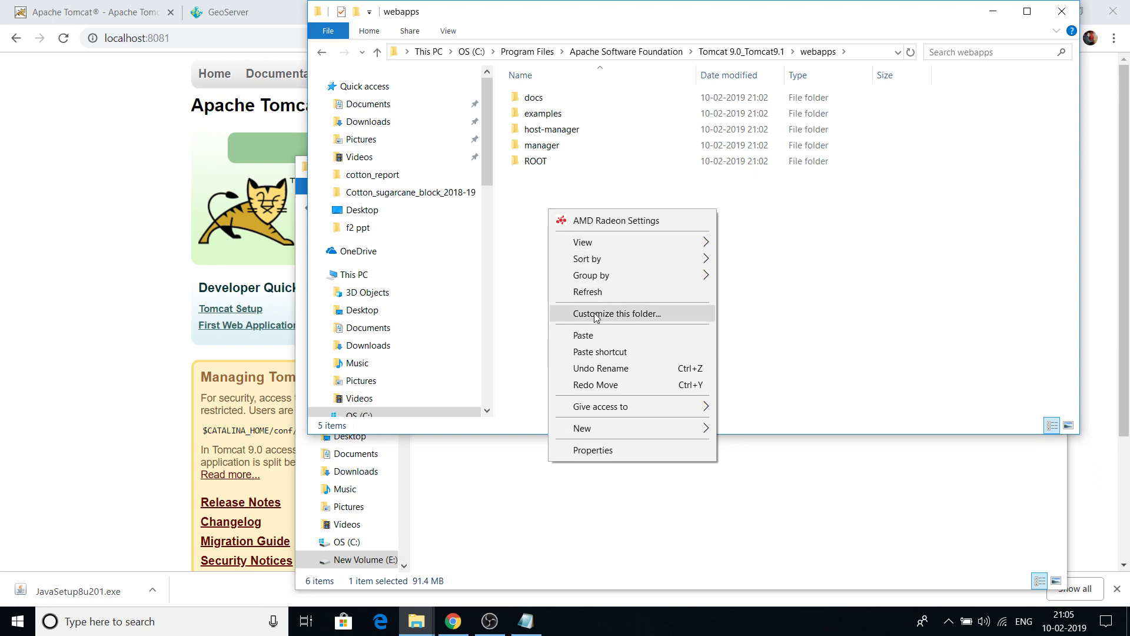
pyautogui.click(596, 335)
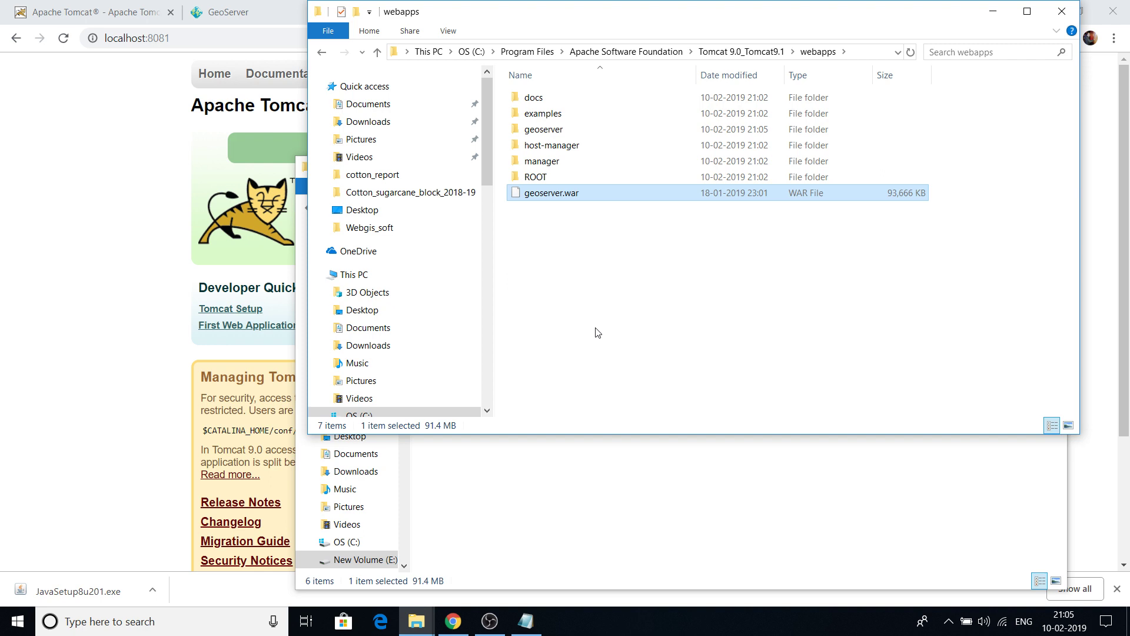
# Check the host-manager and newly unpacked geoserver folders in webapps, then return to Chrome.
pyautogui.click(563, 143)
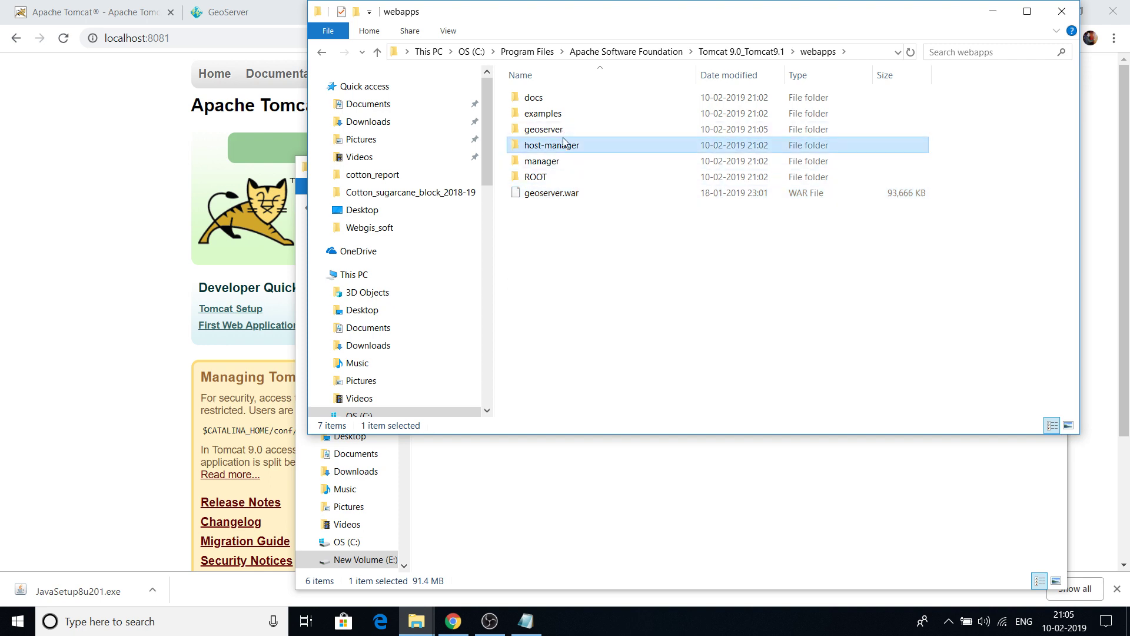
pyautogui.doubleClick(564, 144)
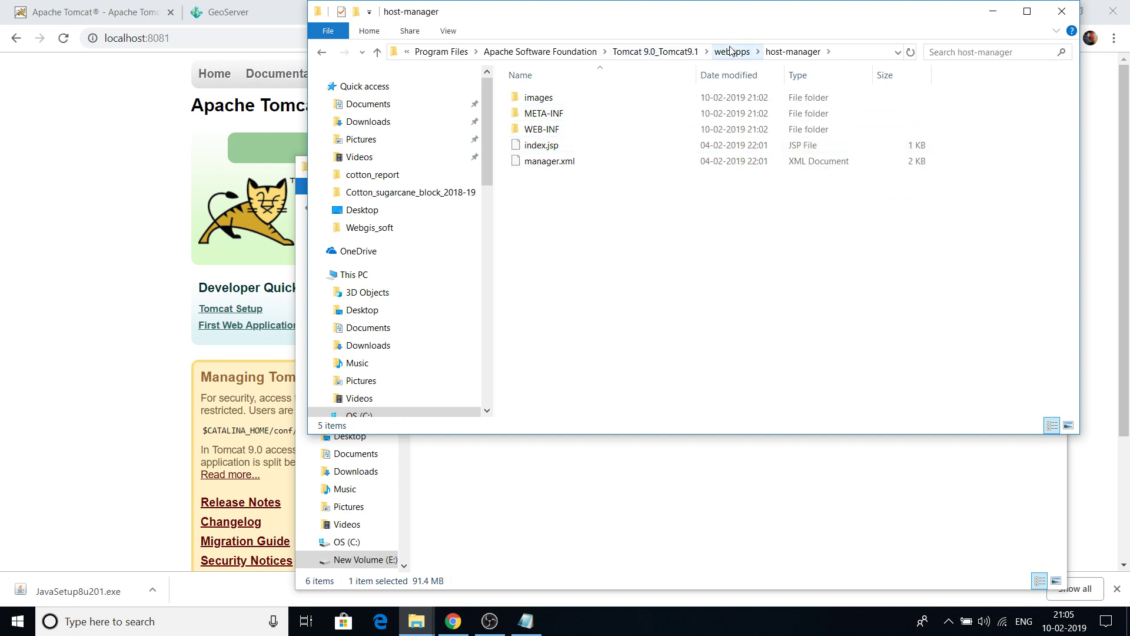
pyautogui.click(731, 51)
pyautogui.doubleClick(589, 127)
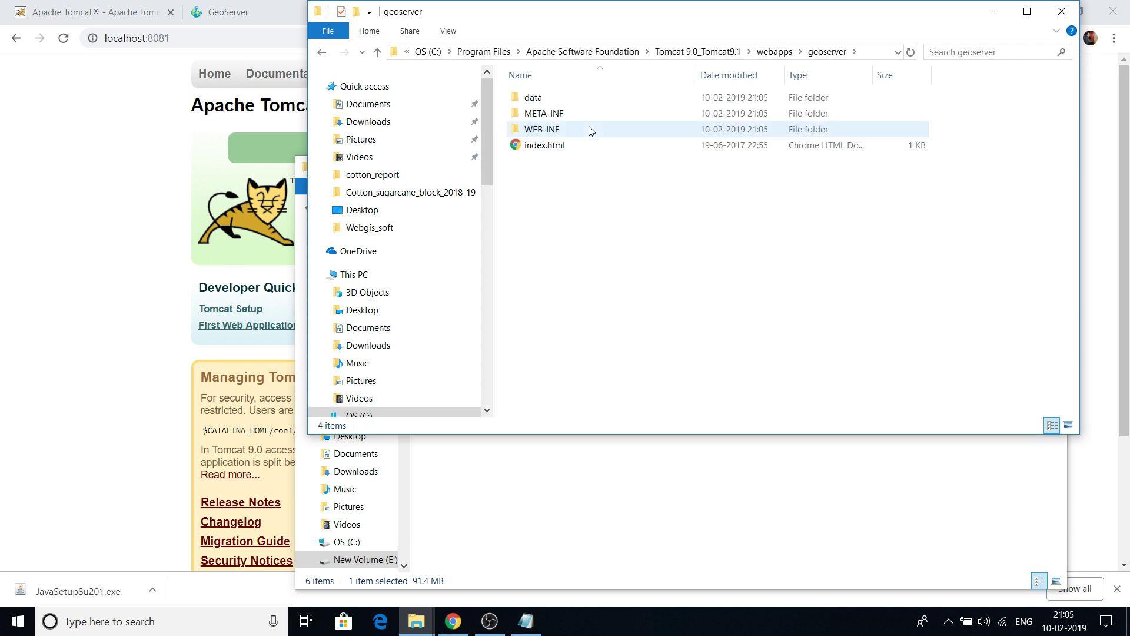
pyautogui.click(774, 53)
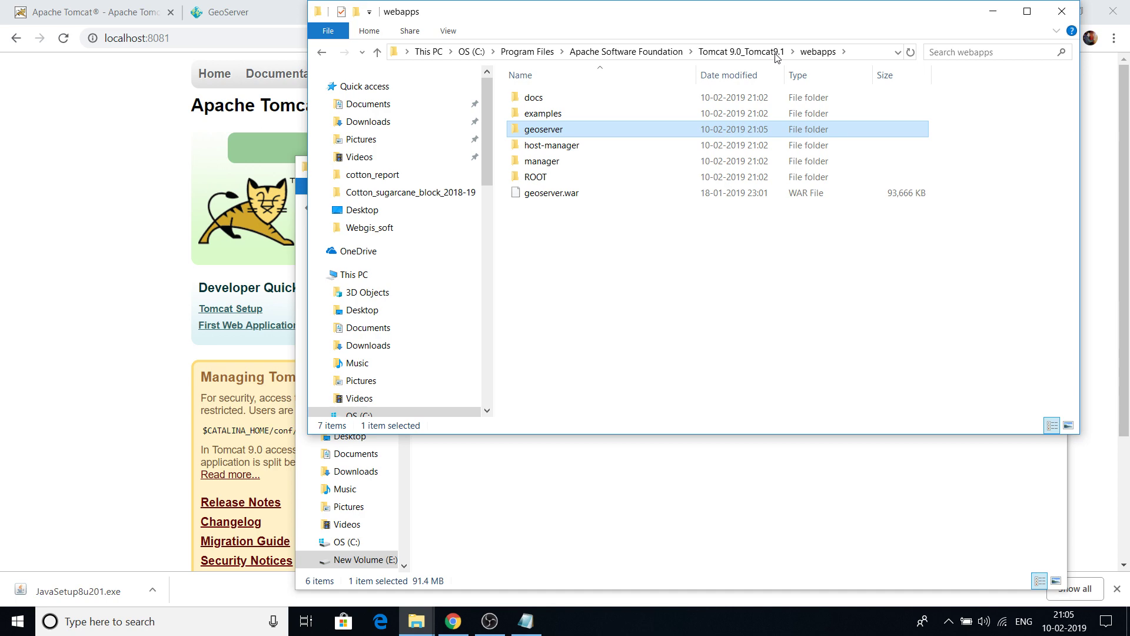
pyautogui.click(146, 292)
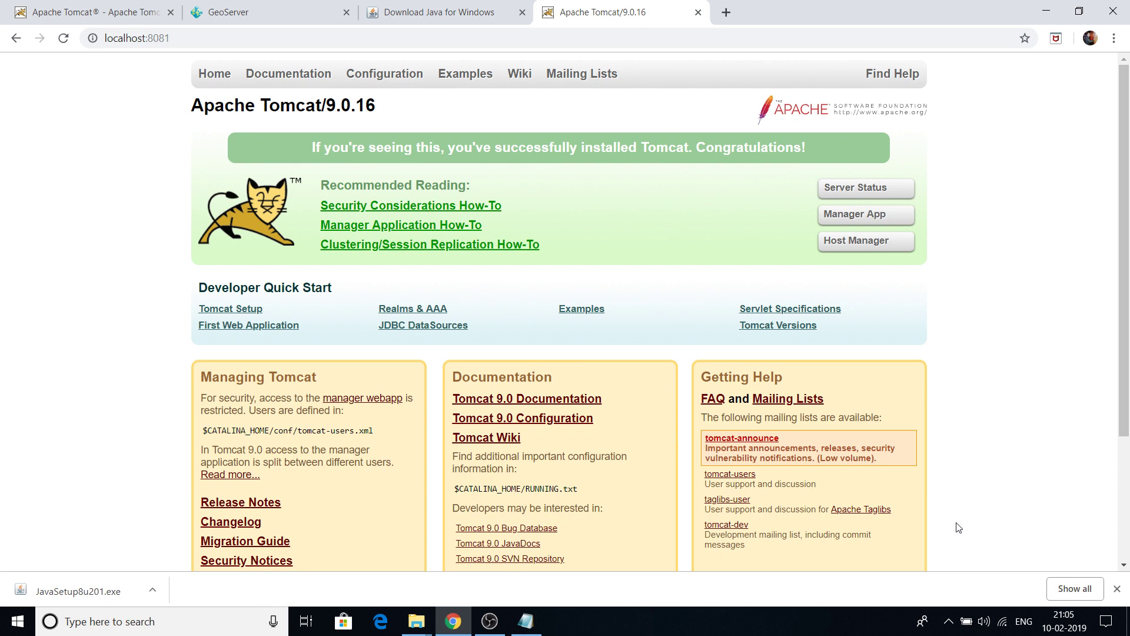
# Check in the Tomcat9.1 properties that the service is Started, then return to the webapps window.
pyautogui.click(950, 622)
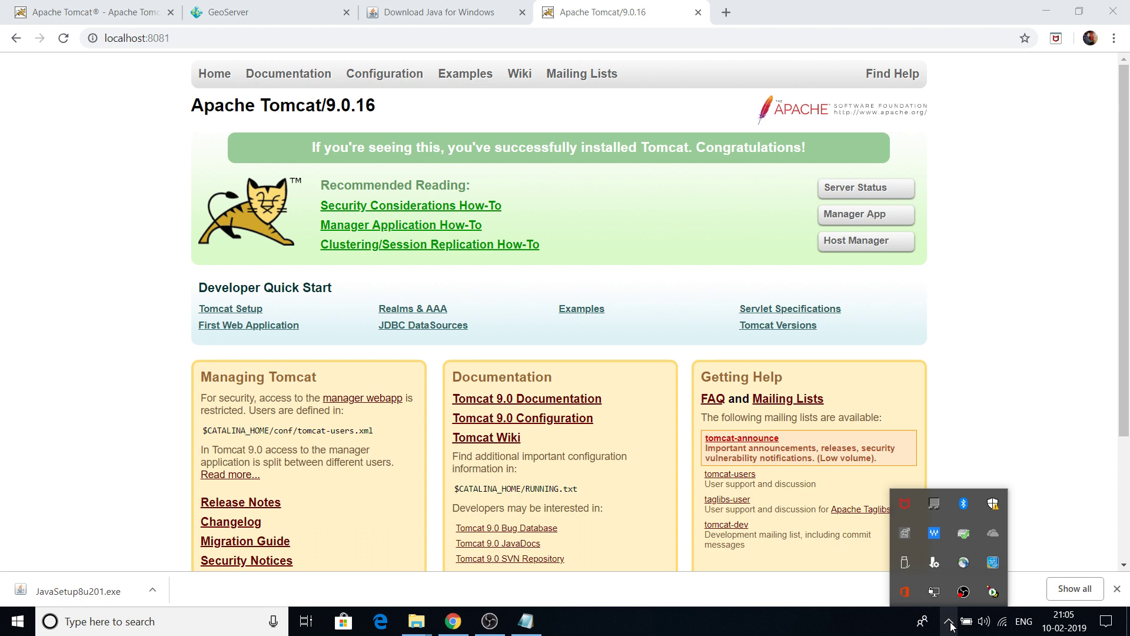
pyautogui.click(951, 624)
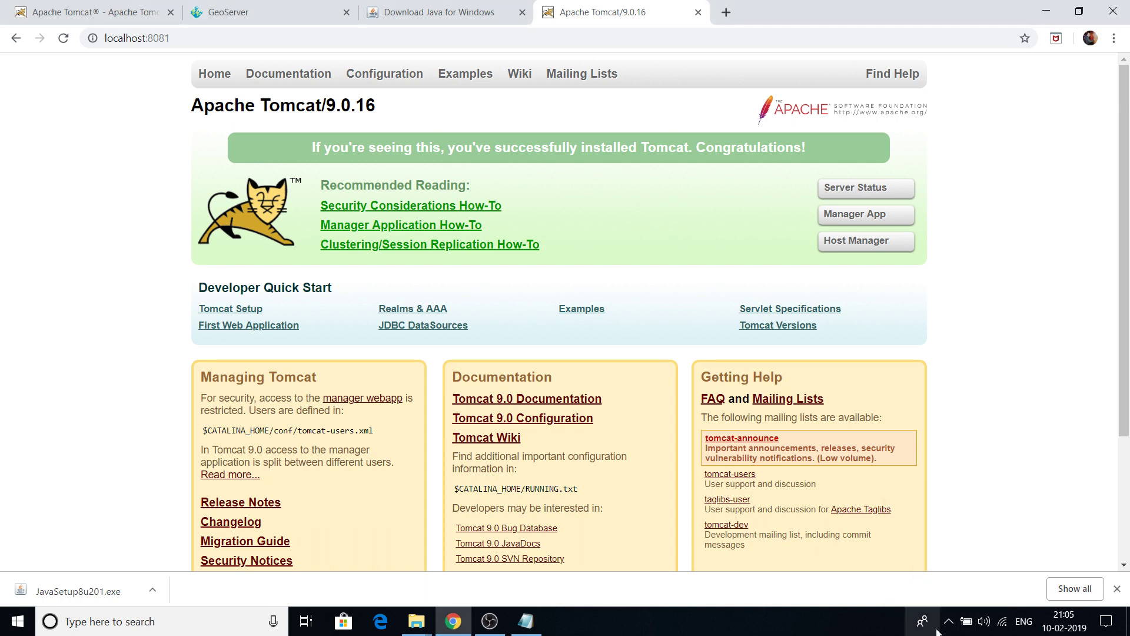
pyautogui.click(949, 622)
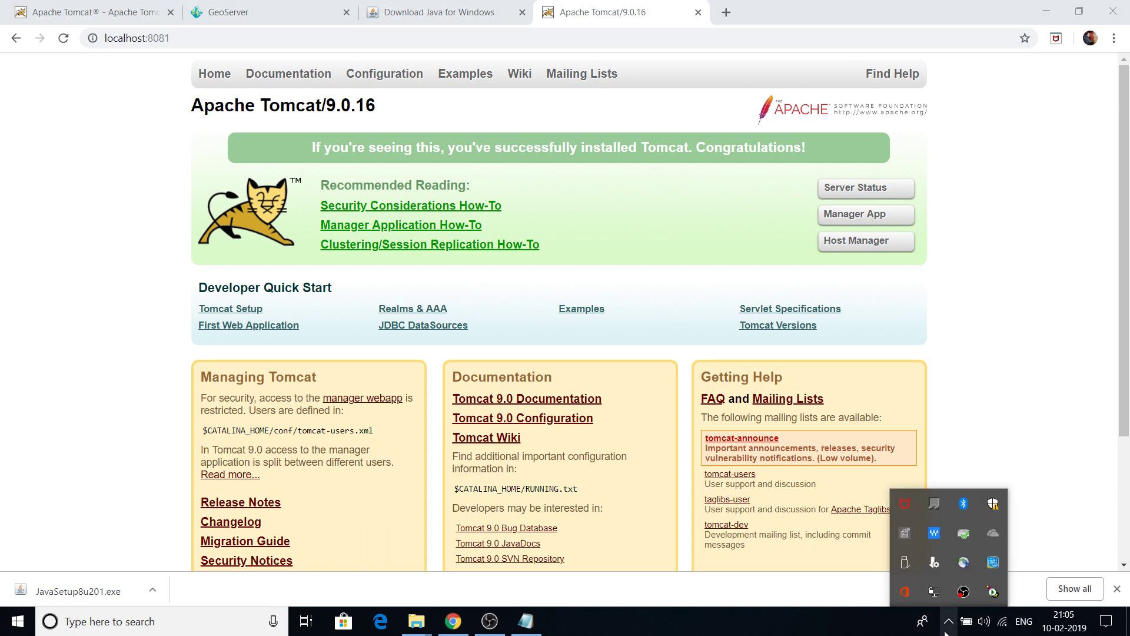
pyautogui.doubleClick(994, 595)
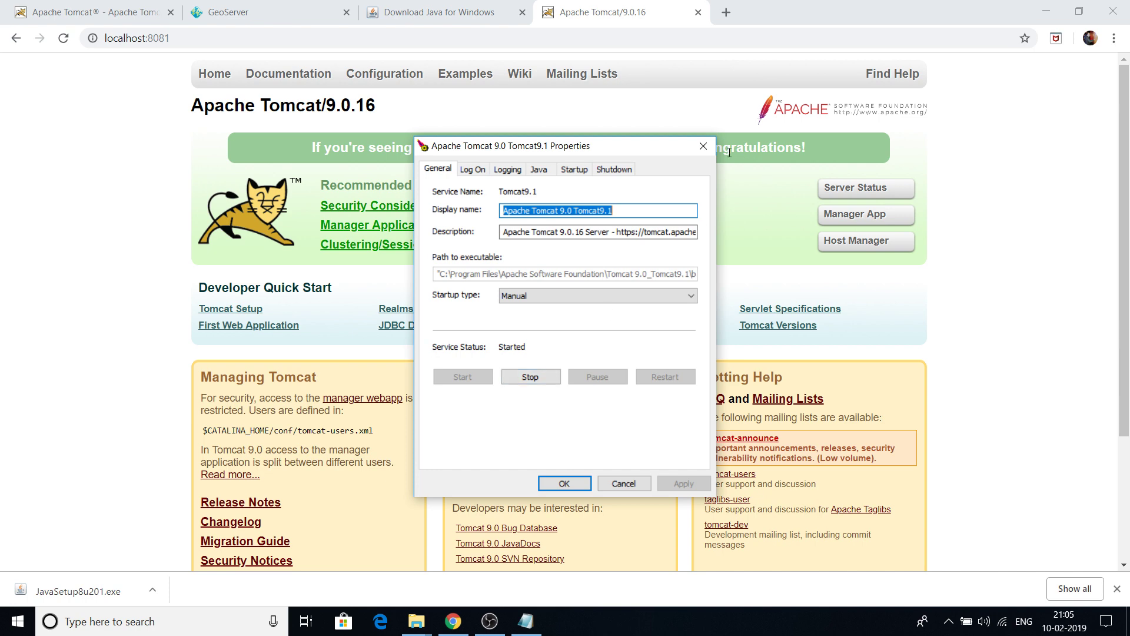
pyautogui.click(704, 148)
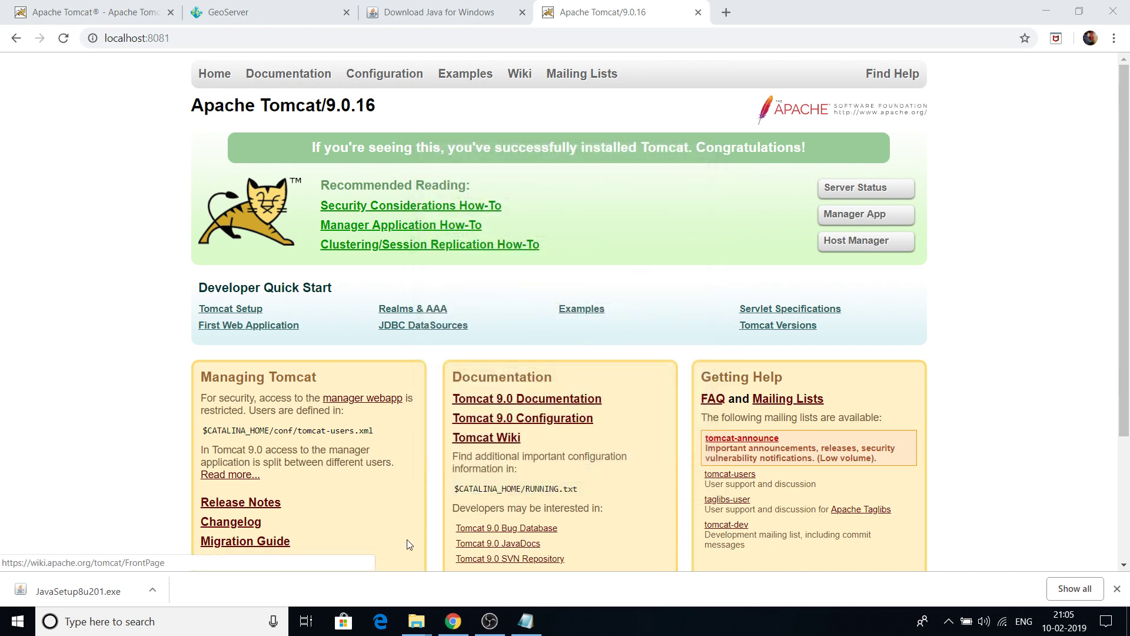
pyautogui.moveTo(416, 618)
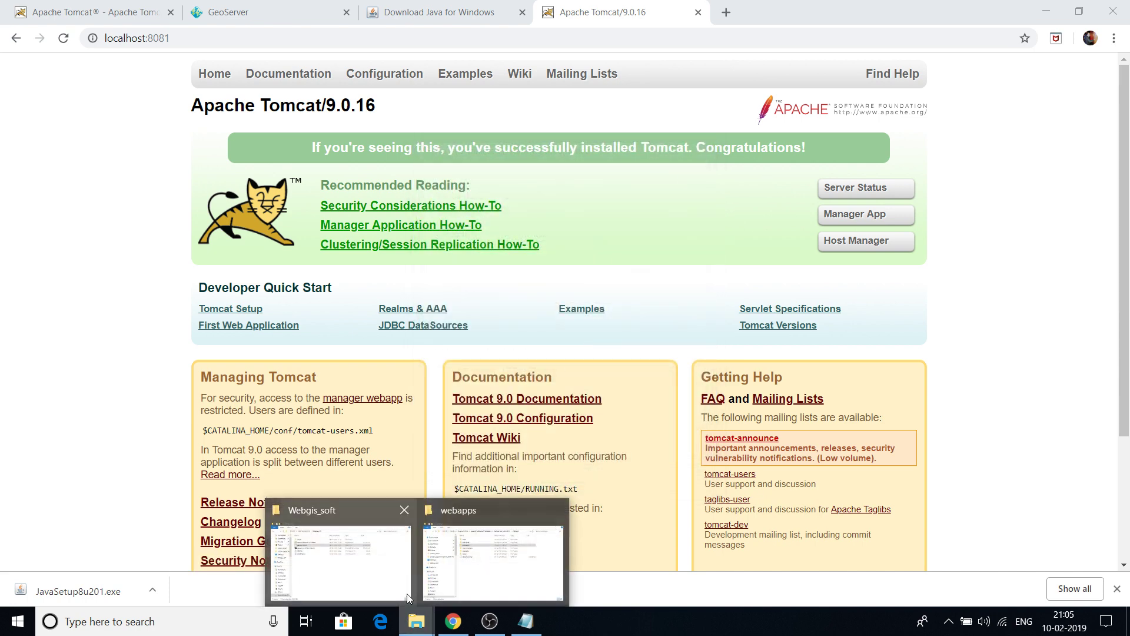
pyautogui.click(449, 592)
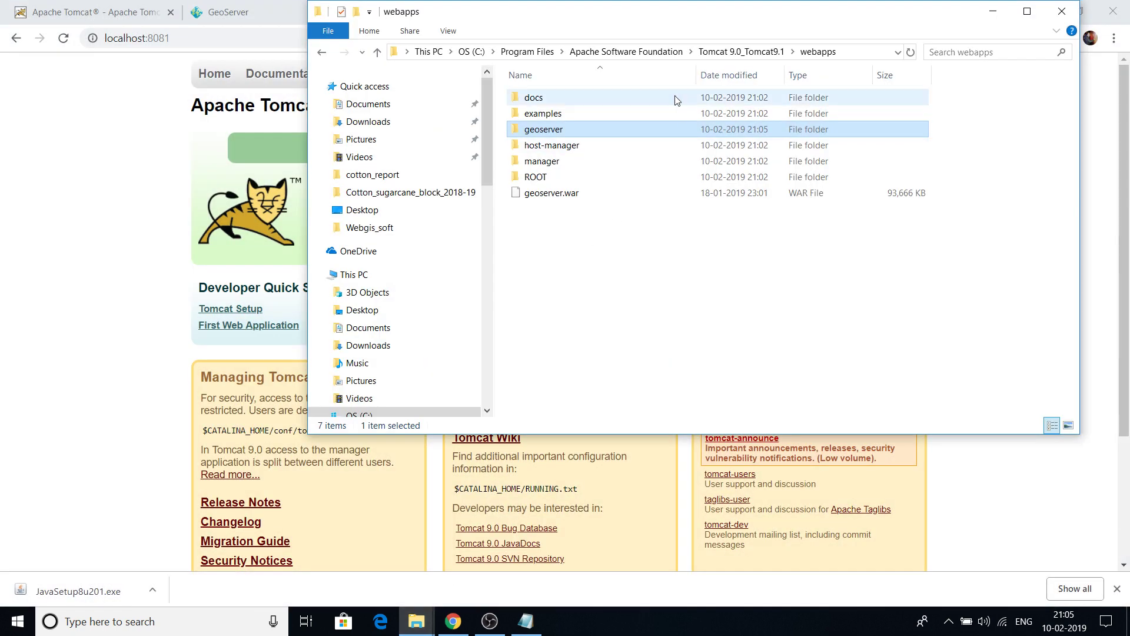
# Go to Tomcat's bin folder and launch Tomcat9.1w.exe.
pyautogui.click(540, 53)
pyautogui.doubleClick(552, 118)
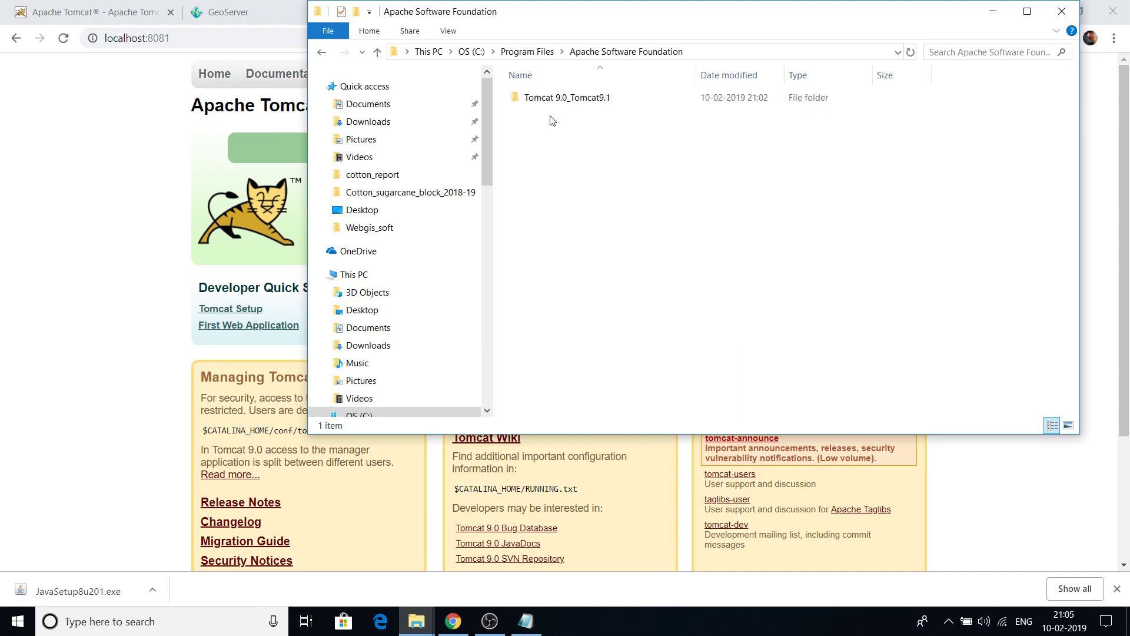
pyautogui.doubleClick(559, 100)
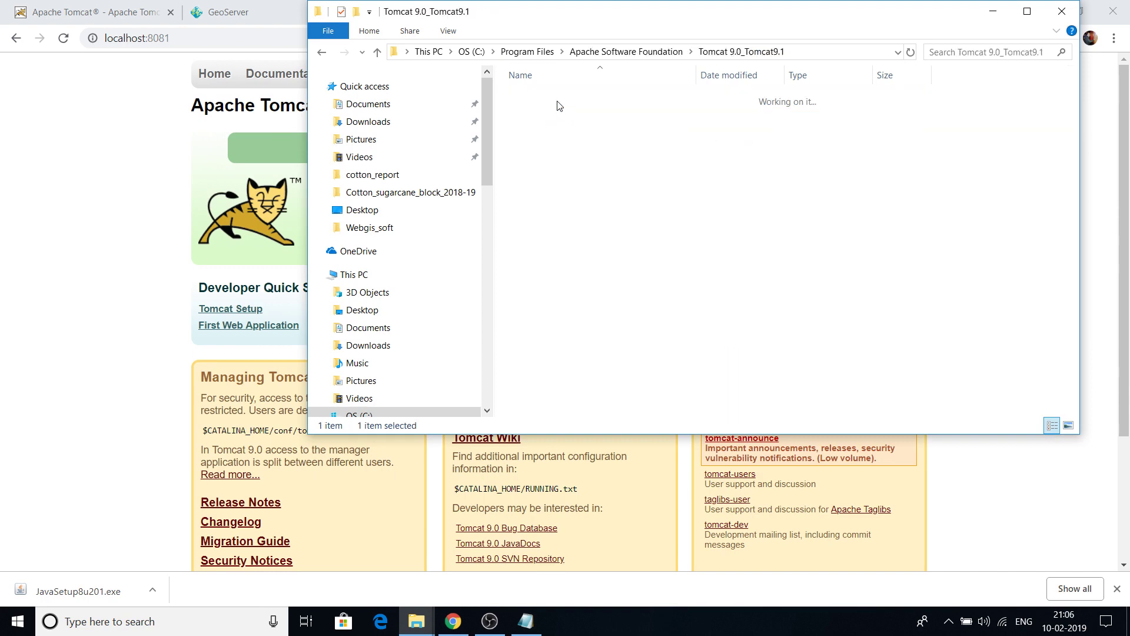
pyautogui.doubleClick(558, 102)
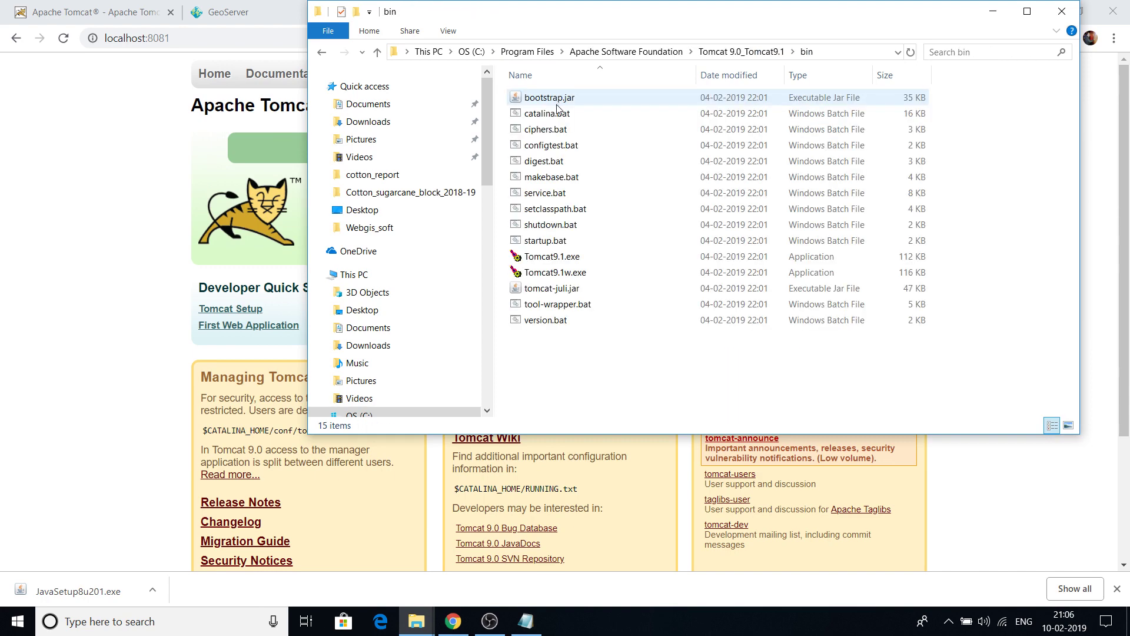
pyautogui.doubleClick(568, 280)
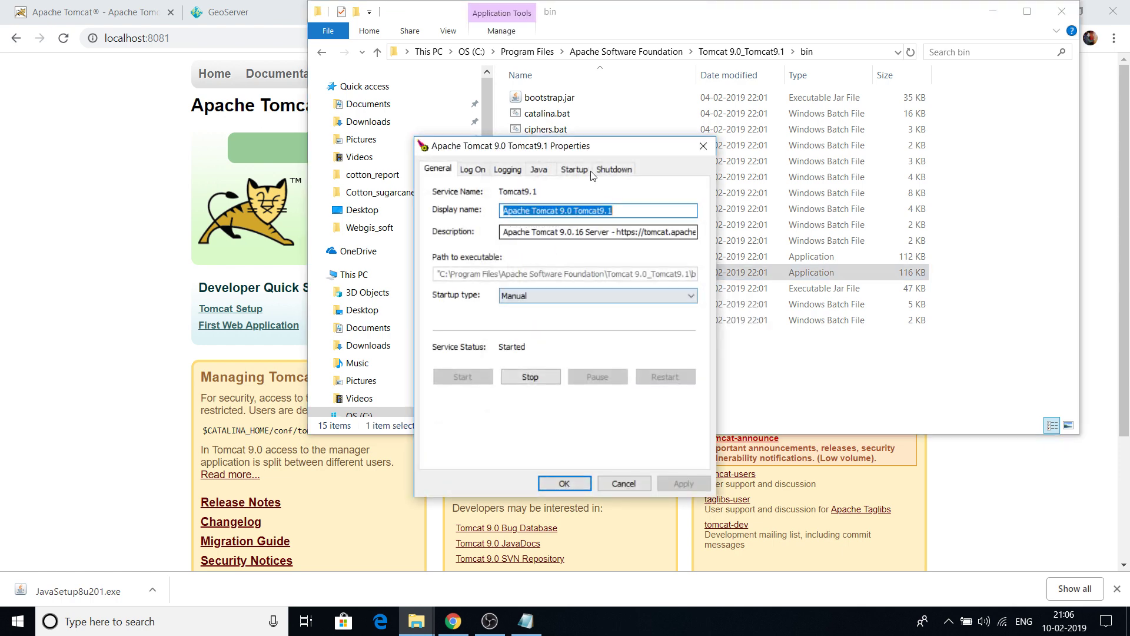
pyautogui.moveTo(600, 149); pyautogui.dragTo(471, 163)
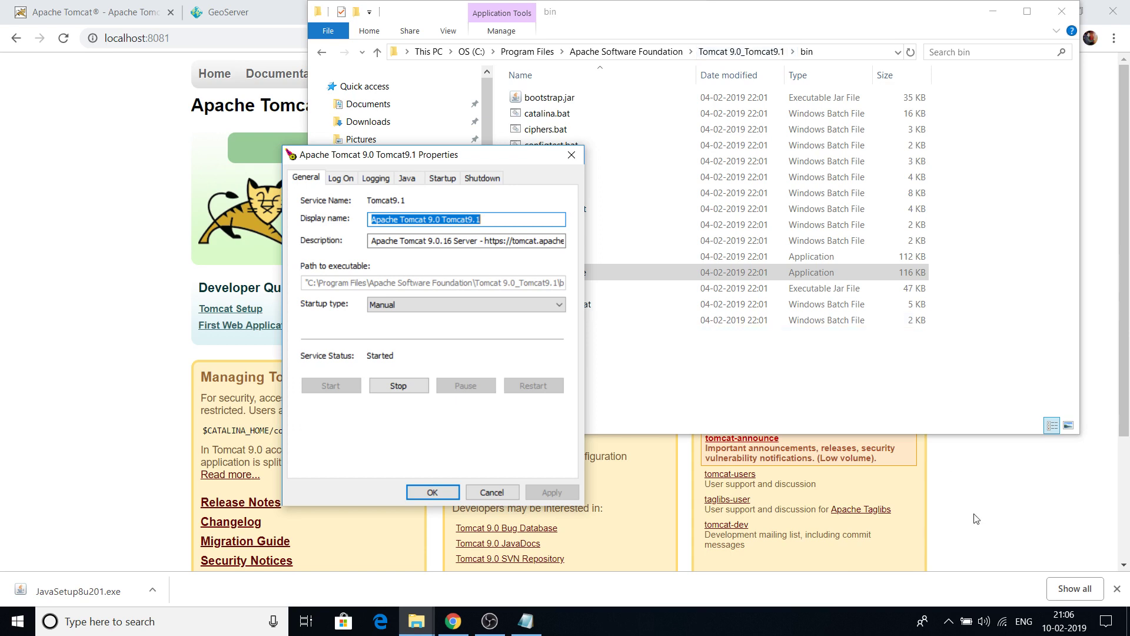
# Close the earlier Tomcat properties dialog and reopen Tomcat9.1w.exe from the bin folder.
pyautogui.click(948, 630)
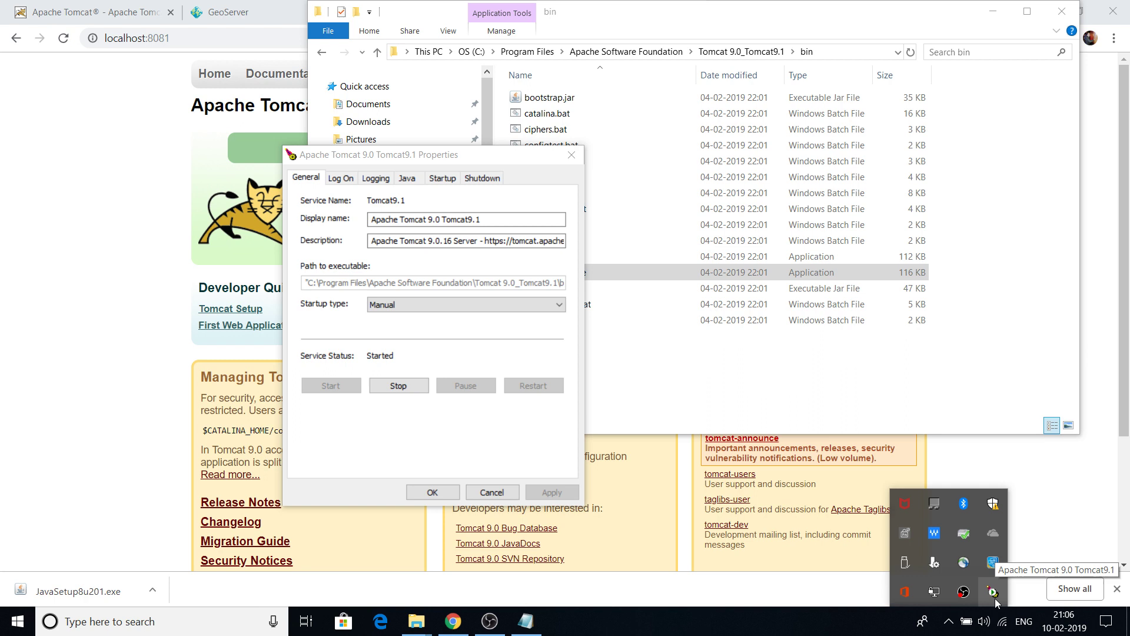
pyautogui.click(125, 618)
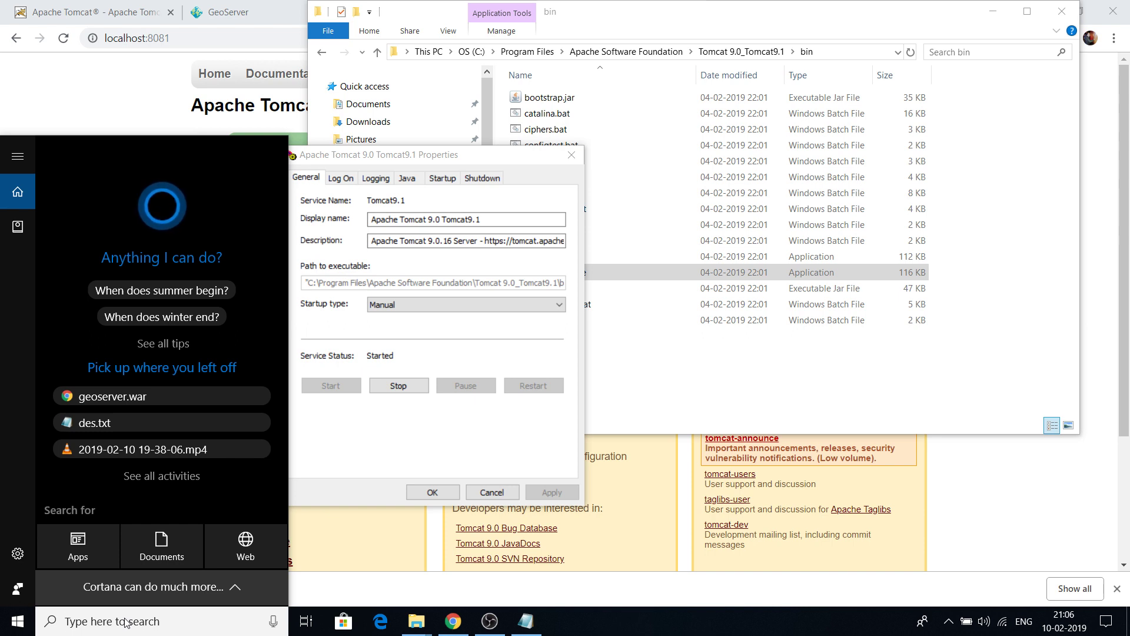
pyautogui.write('to')
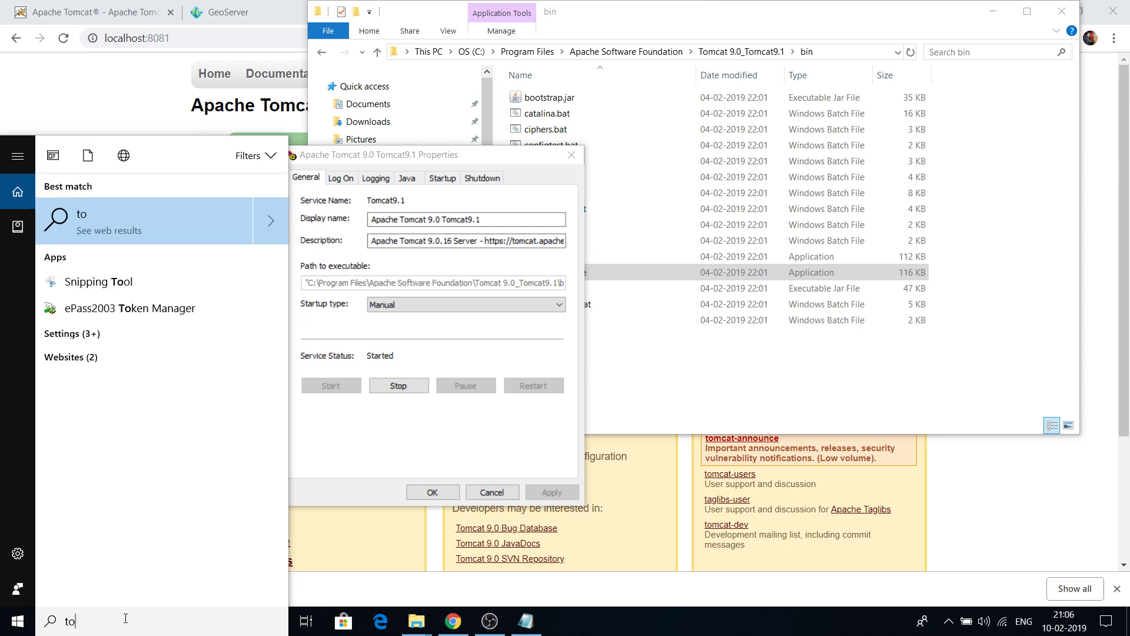
pyautogui.write('mcat')
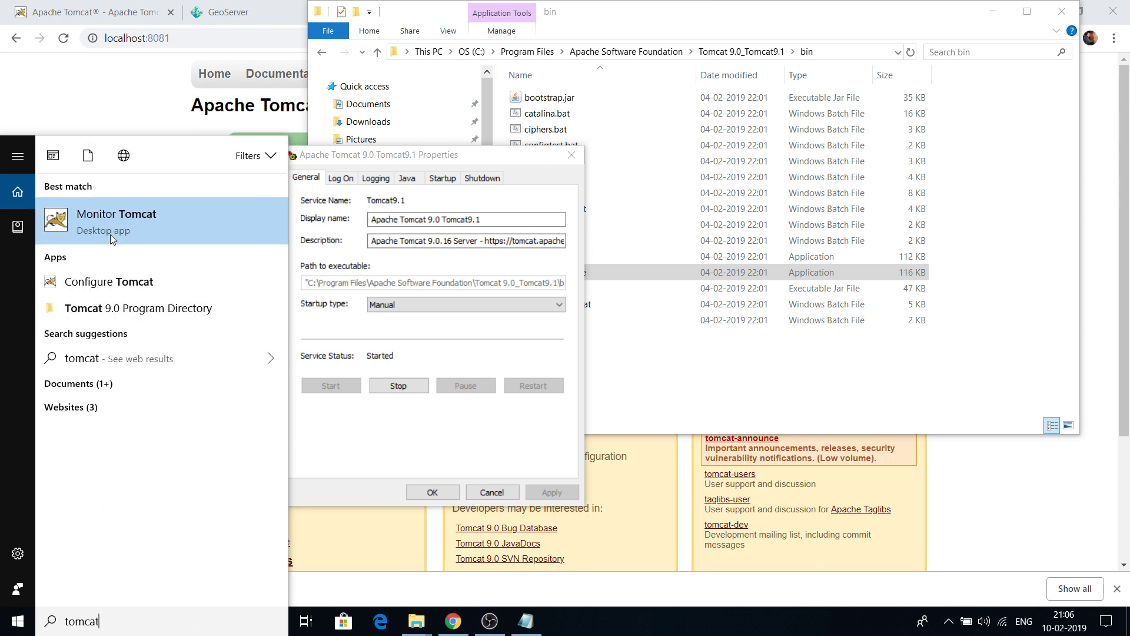
pyautogui.click(107, 286)
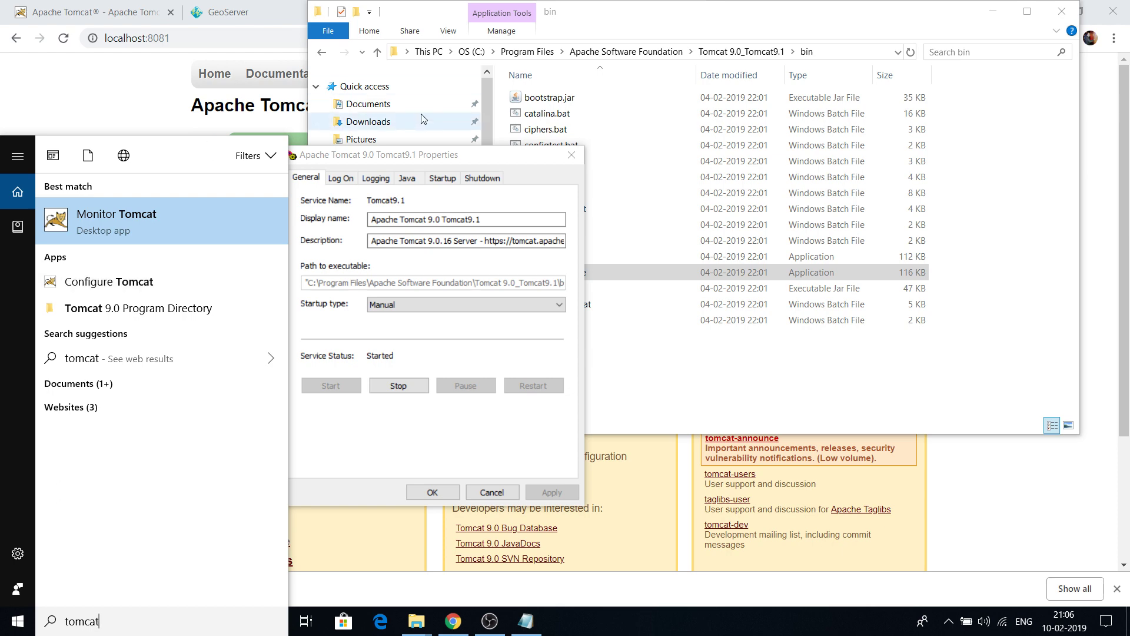
pyautogui.click(571, 156)
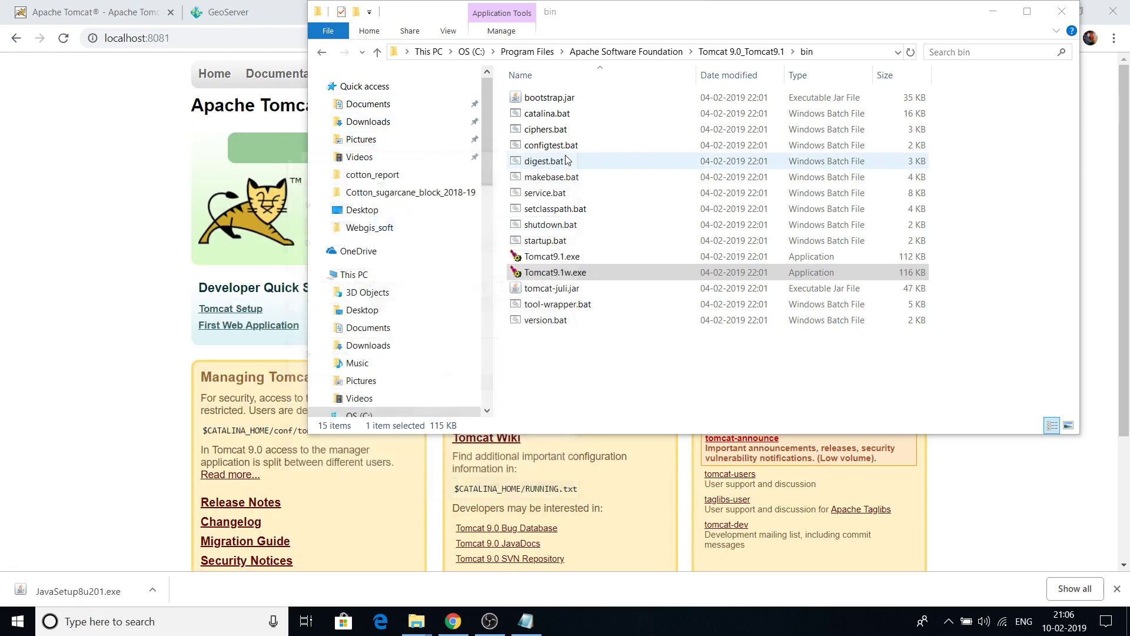
pyautogui.click(624, 272)
pyautogui.doubleClick(624, 272)
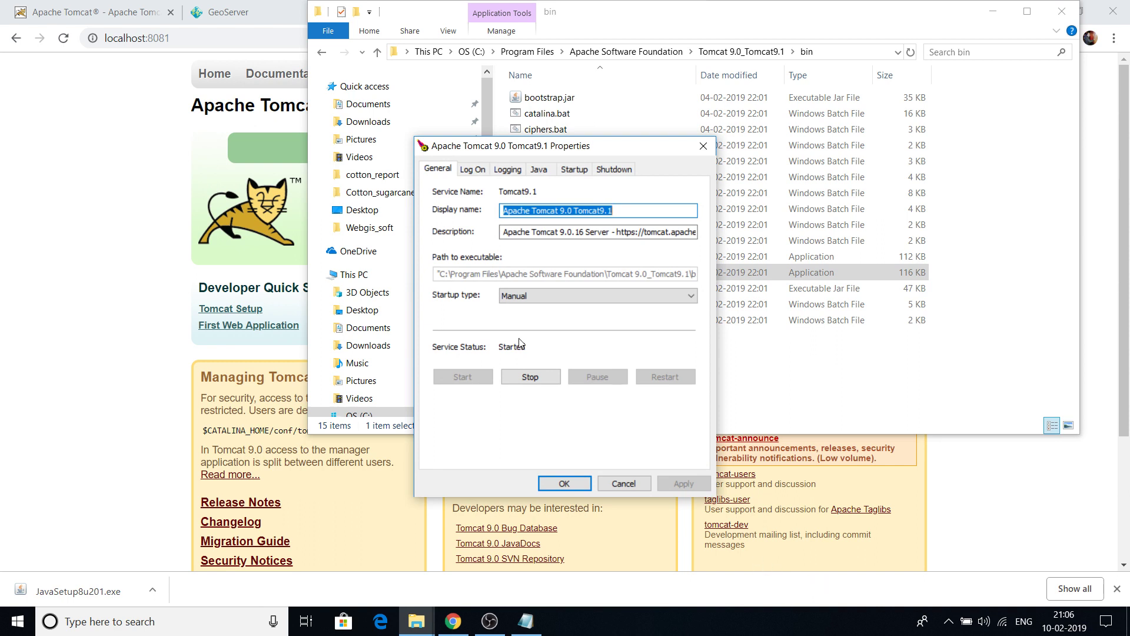
# Stop and restart the Tomcat9.1 service, then return to Chrome.
pyautogui.click(529, 376)
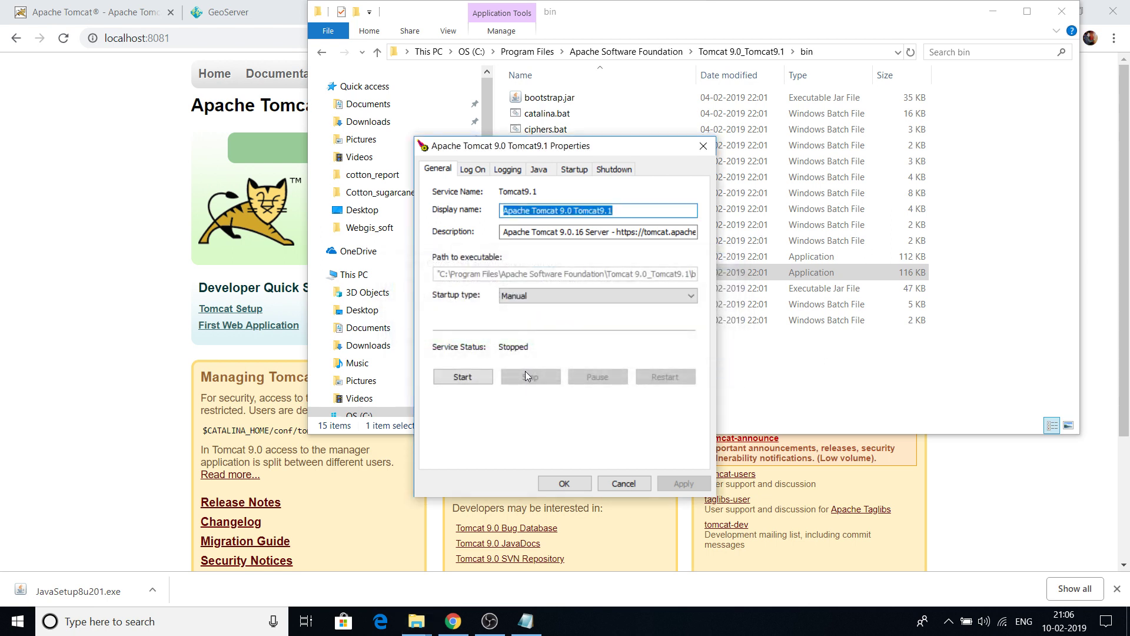
pyautogui.click(470, 376)
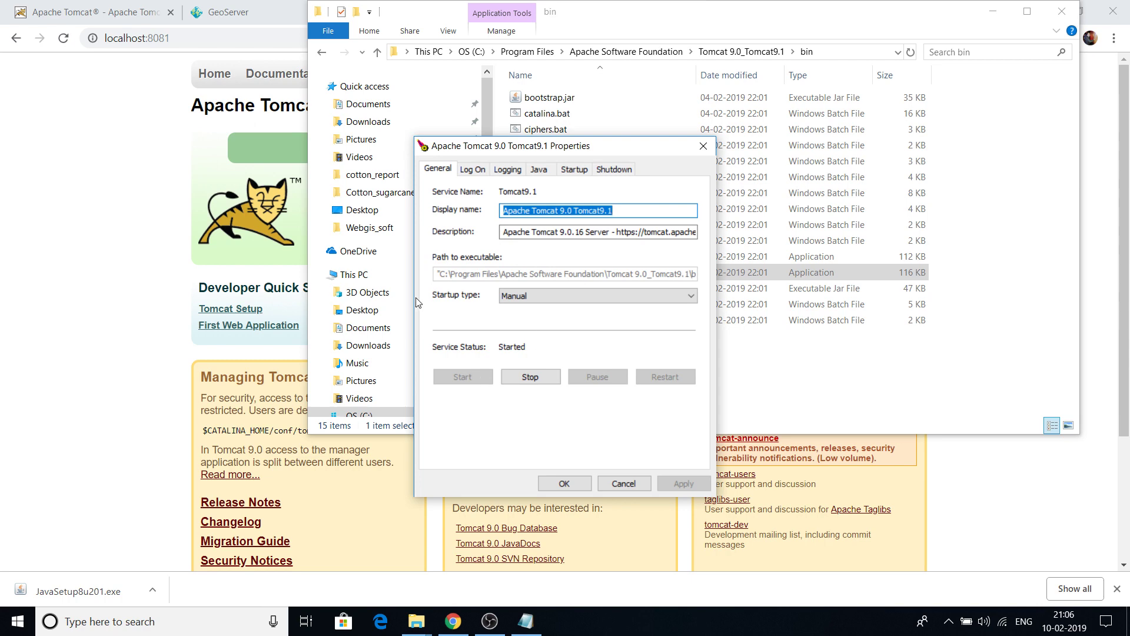
pyautogui.click(108, 154)
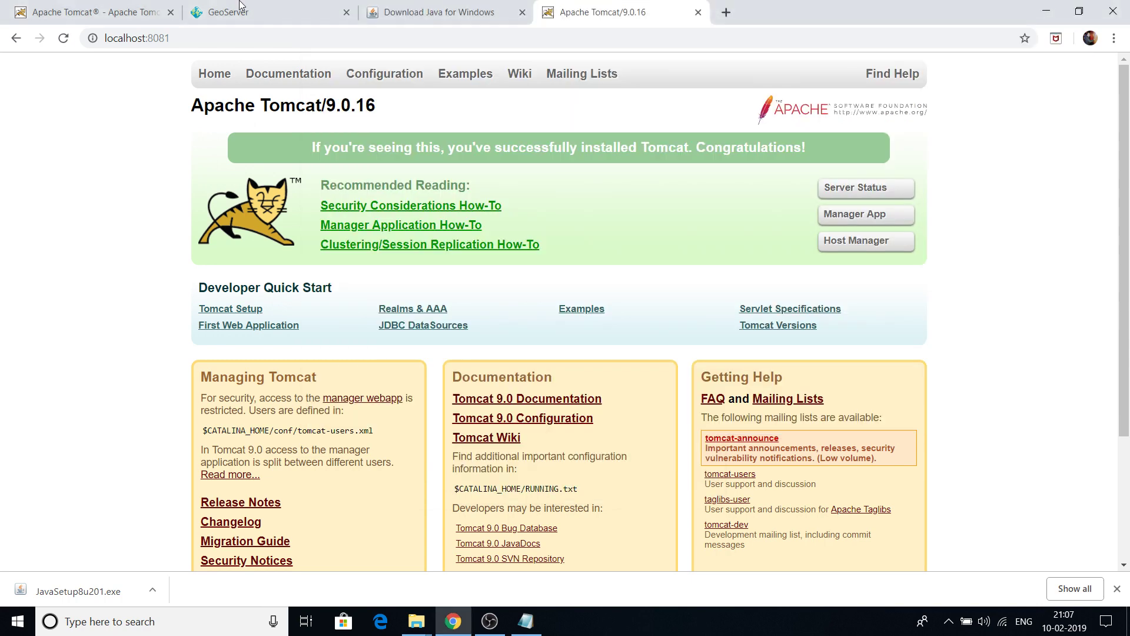
# Load GeoServer 2.14.2 at localhost:8081/geoserver, dismiss the downloads bar, and open a blank tab.
pyautogui.click(228, 39)
pyautogui.click(227, 40)
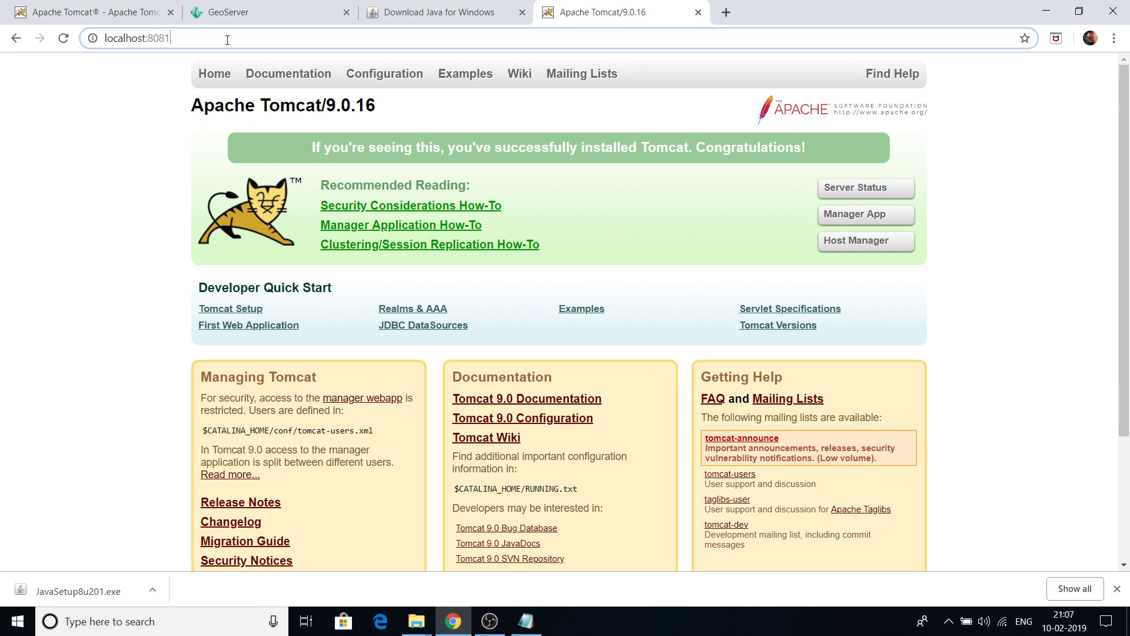
pyautogui.write('/')
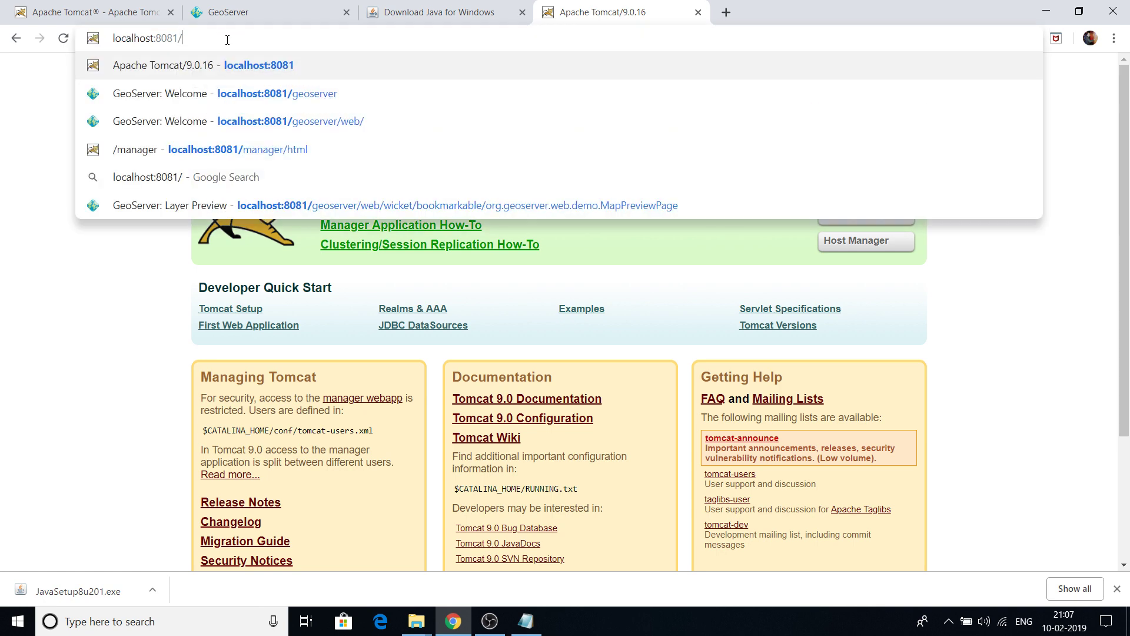
pyautogui.write('geo')
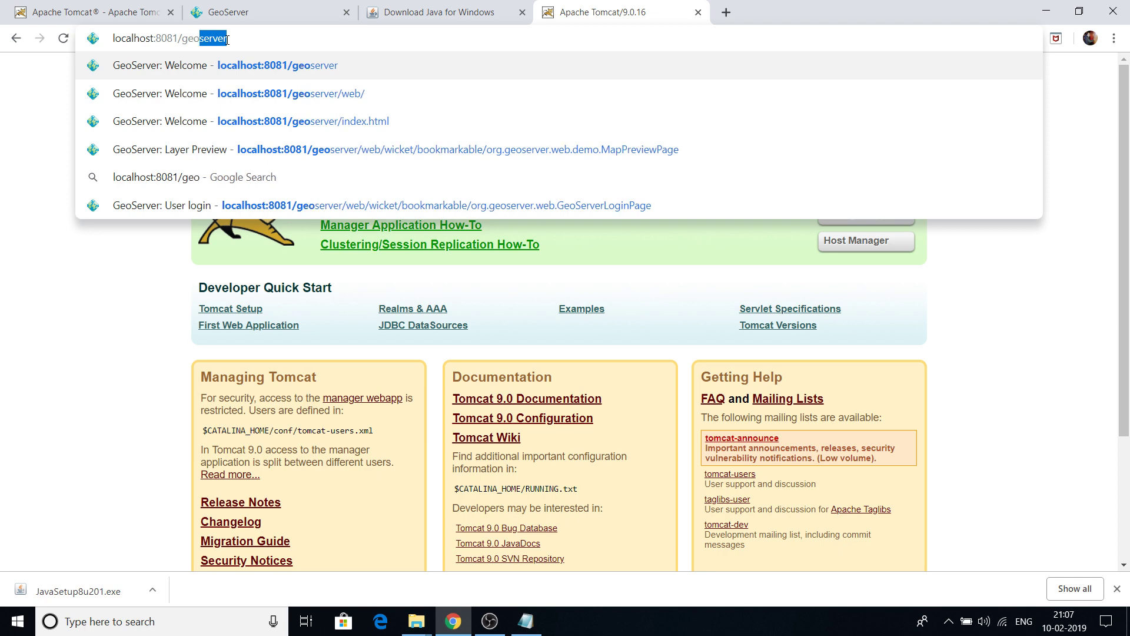
pyautogui.write('server')
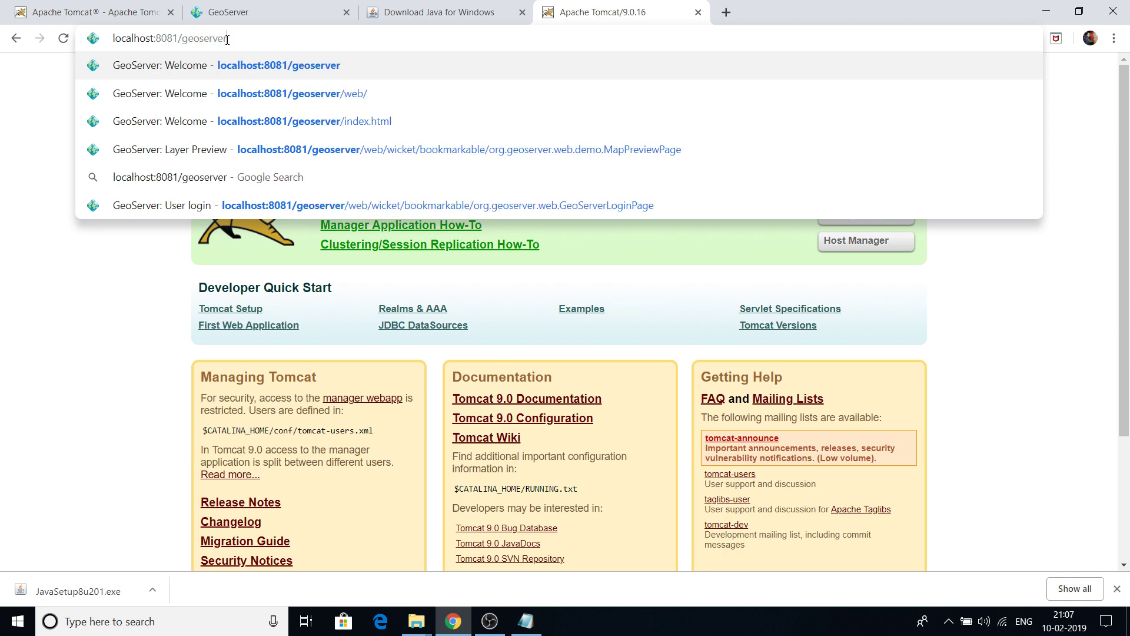
pyautogui.press('Return')
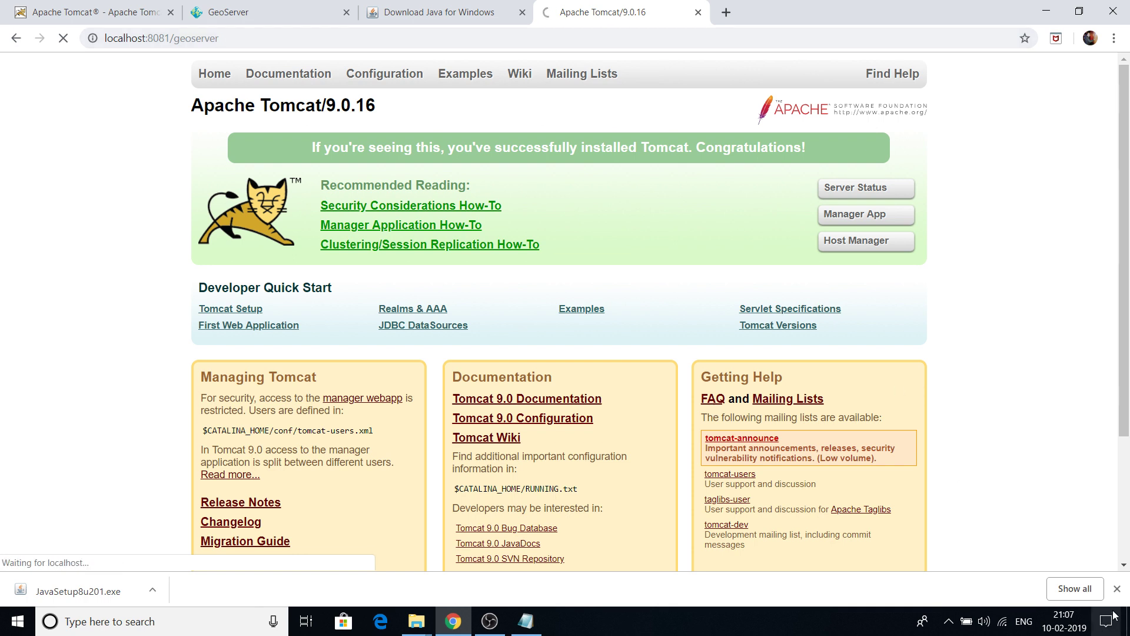
pyautogui.click(1117, 588)
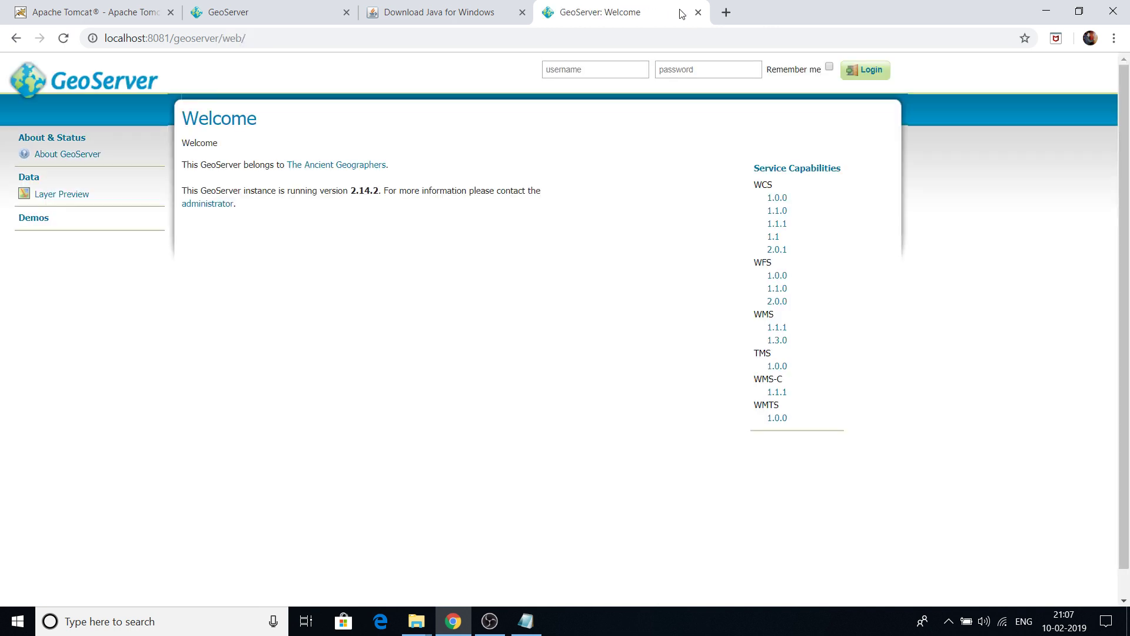
pyautogui.click(596, 69)
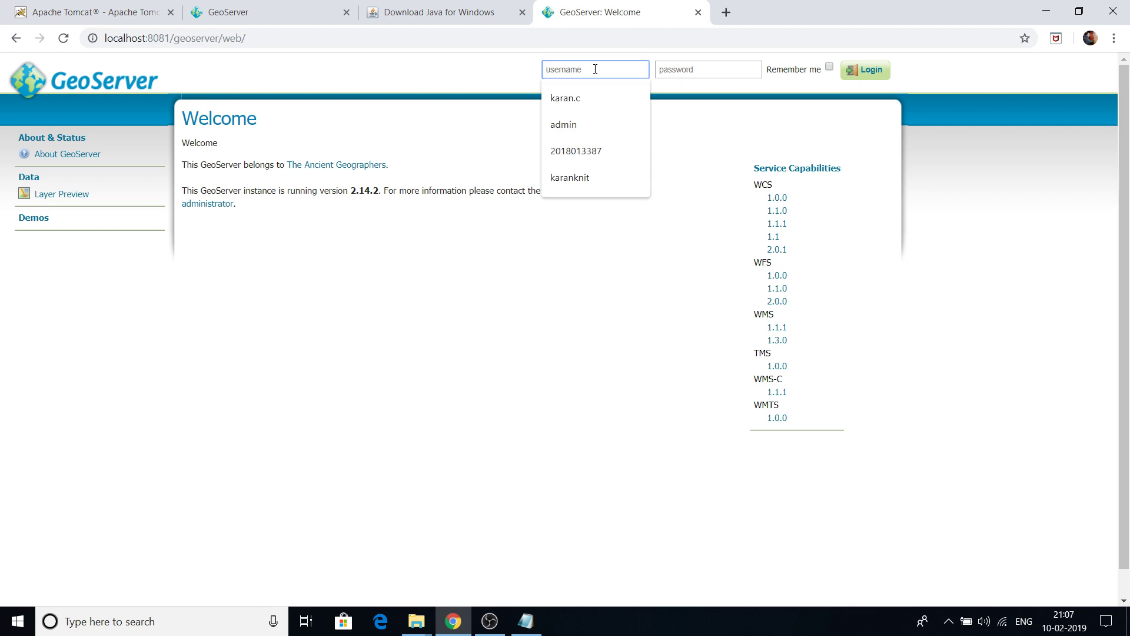
pyautogui.click(726, 11)
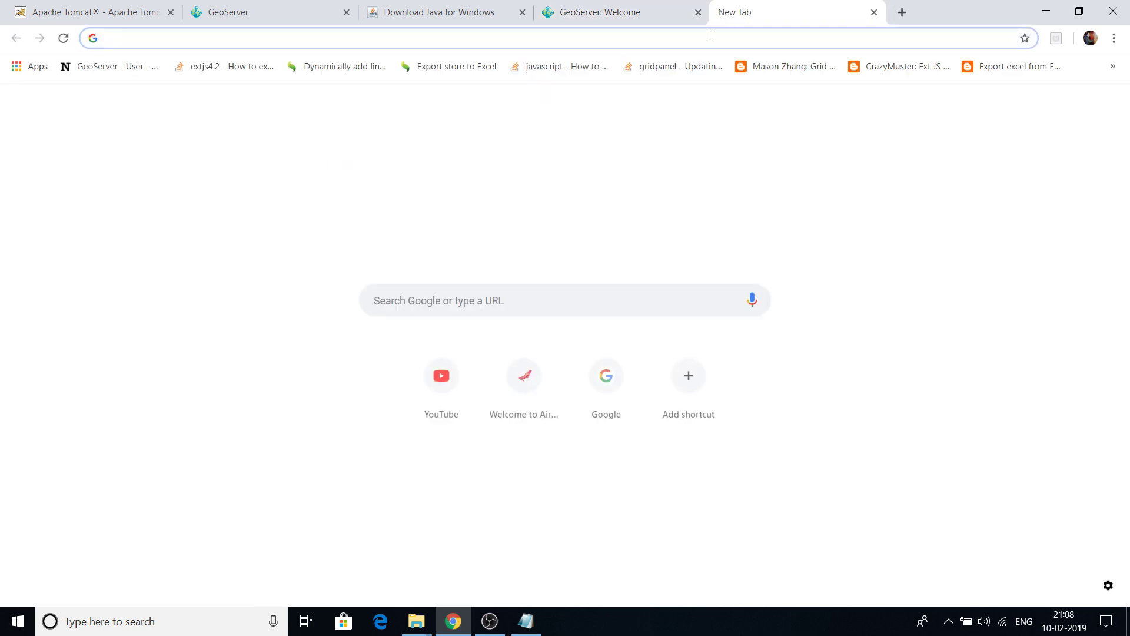
# In Tomcat's Manager App at localhost:8081, check /geoserver's session count, then open /geoserver.
pyautogui.write('localhost:8081')
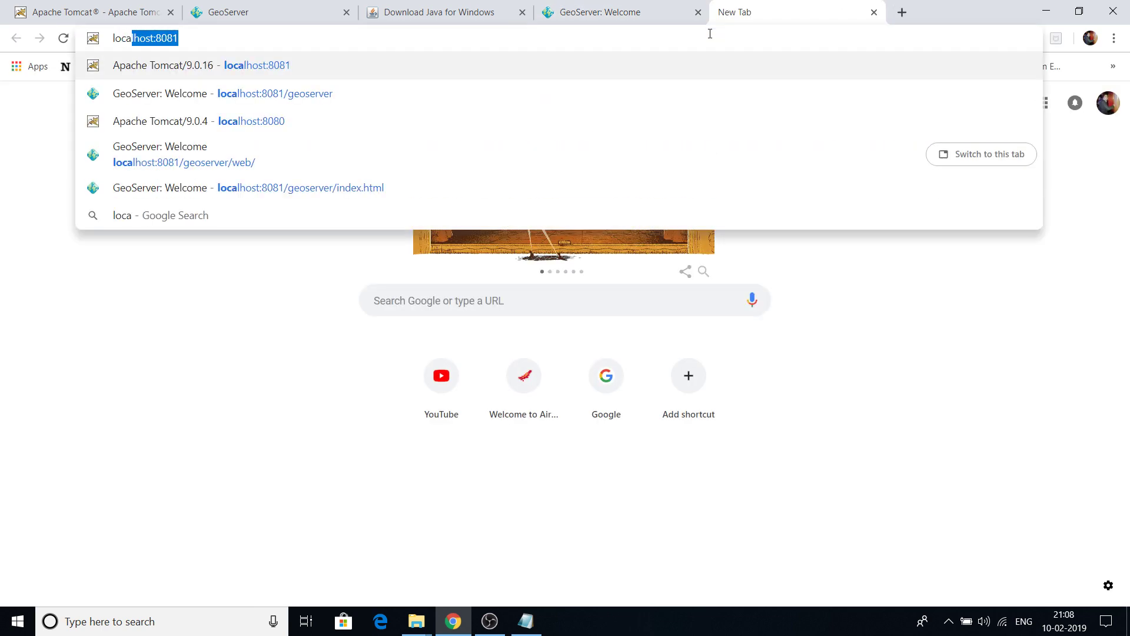
pyautogui.press('Return')
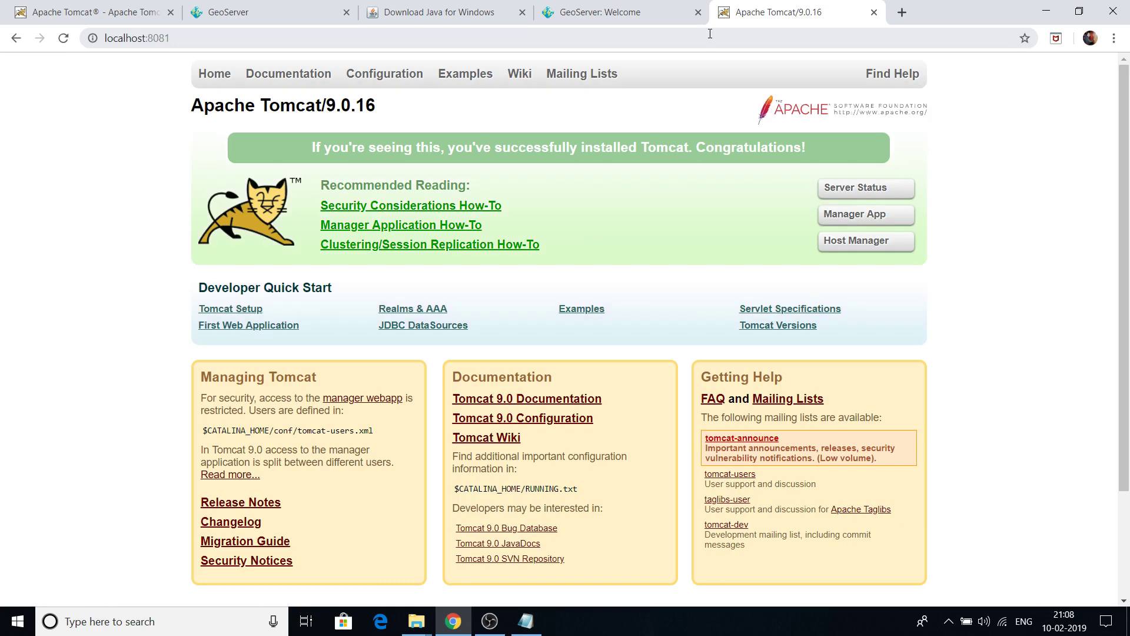
pyautogui.click(851, 216)
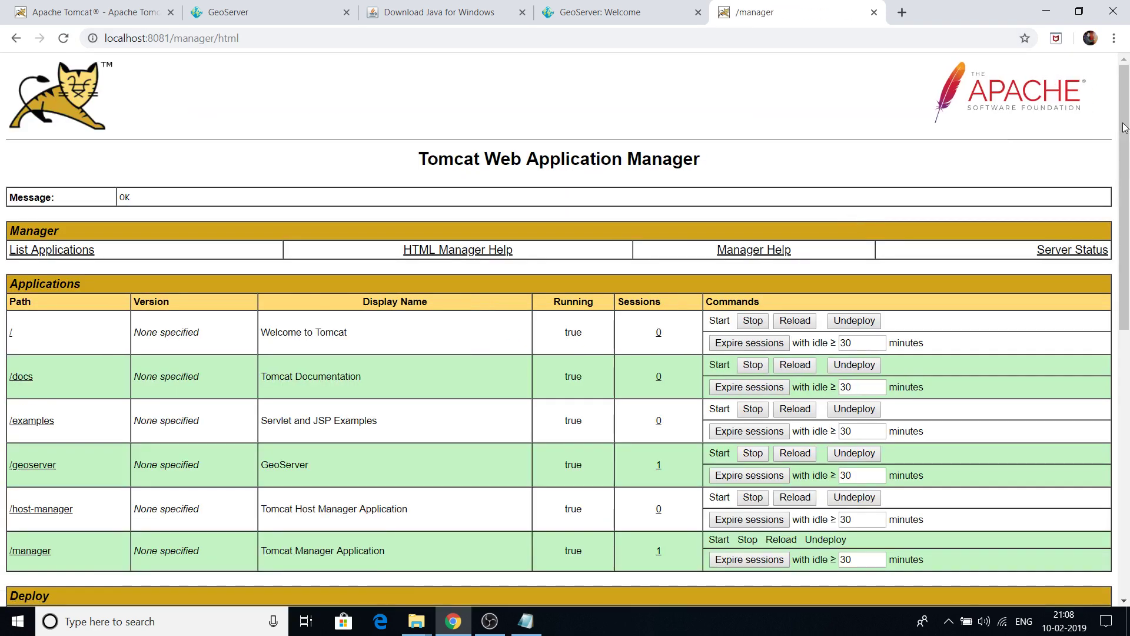
pyautogui.moveTo(1126, 128); pyautogui.dragTo(1129, 162)
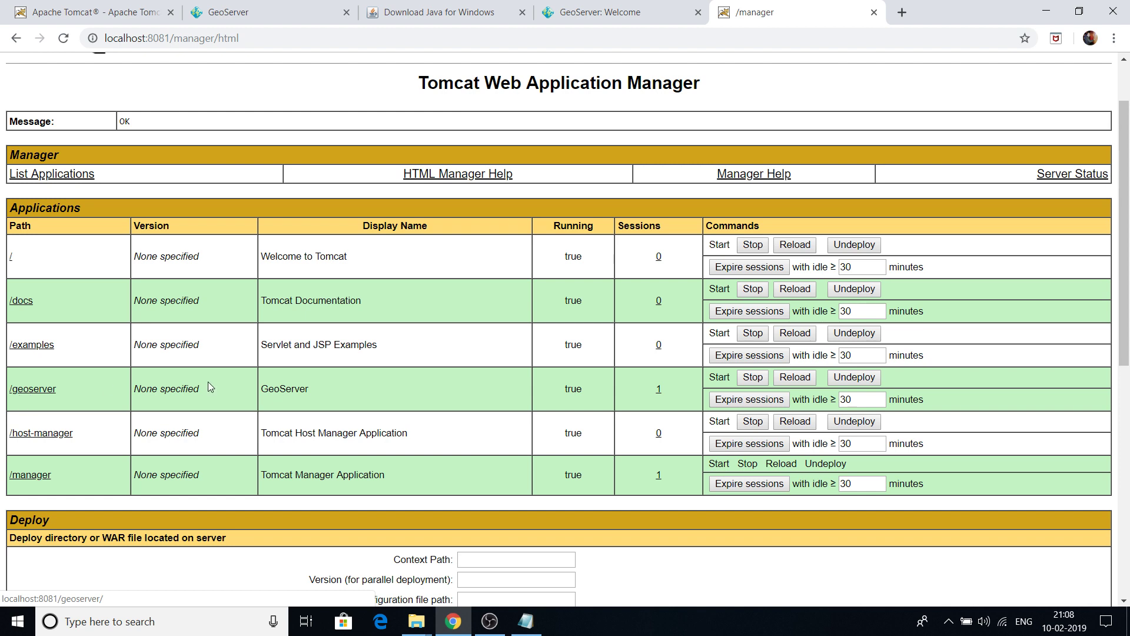
pyautogui.moveTo(724, 375); pyautogui.dragTo(684, 385)
pyautogui.click(659, 389)
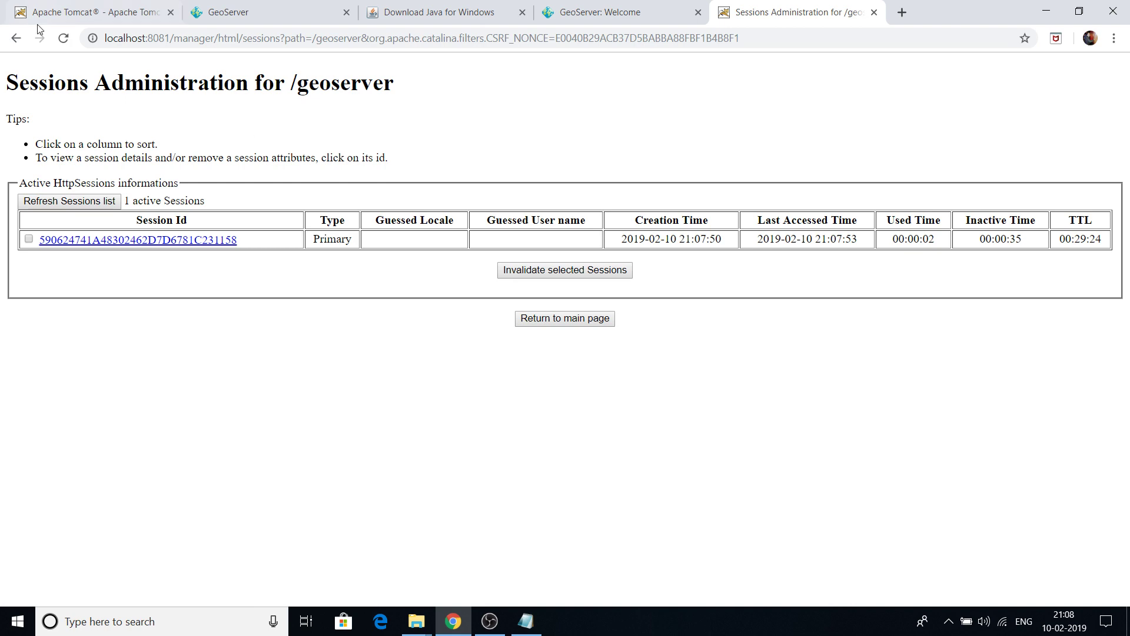
pyautogui.click(16, 40)
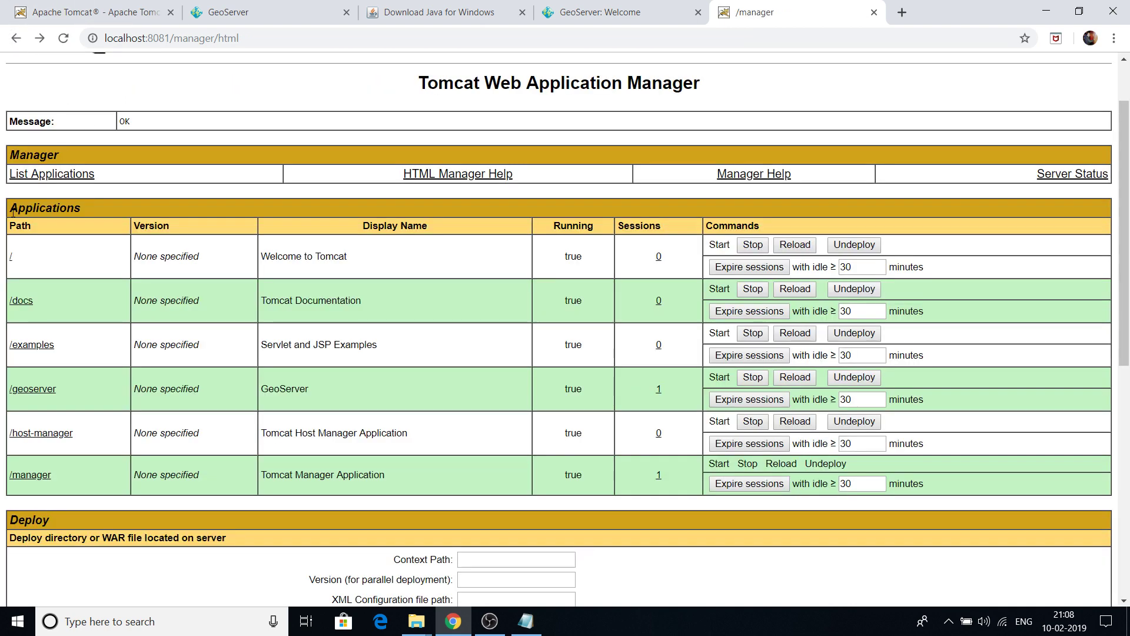
pyautogui.click(33, 388)
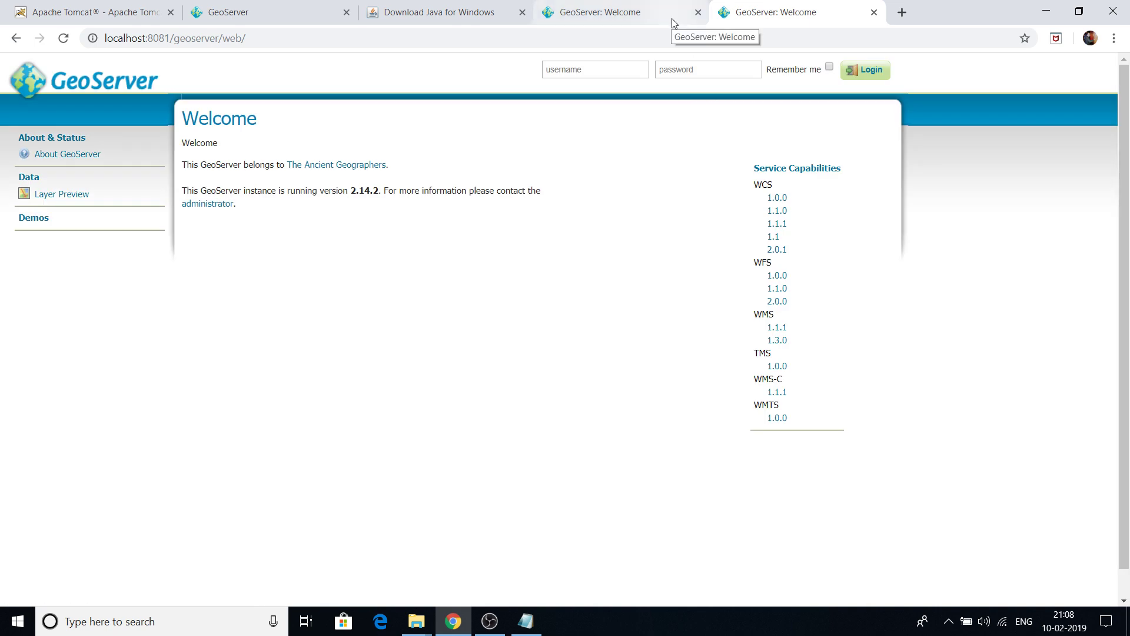
pyautogui.click(638, 6)
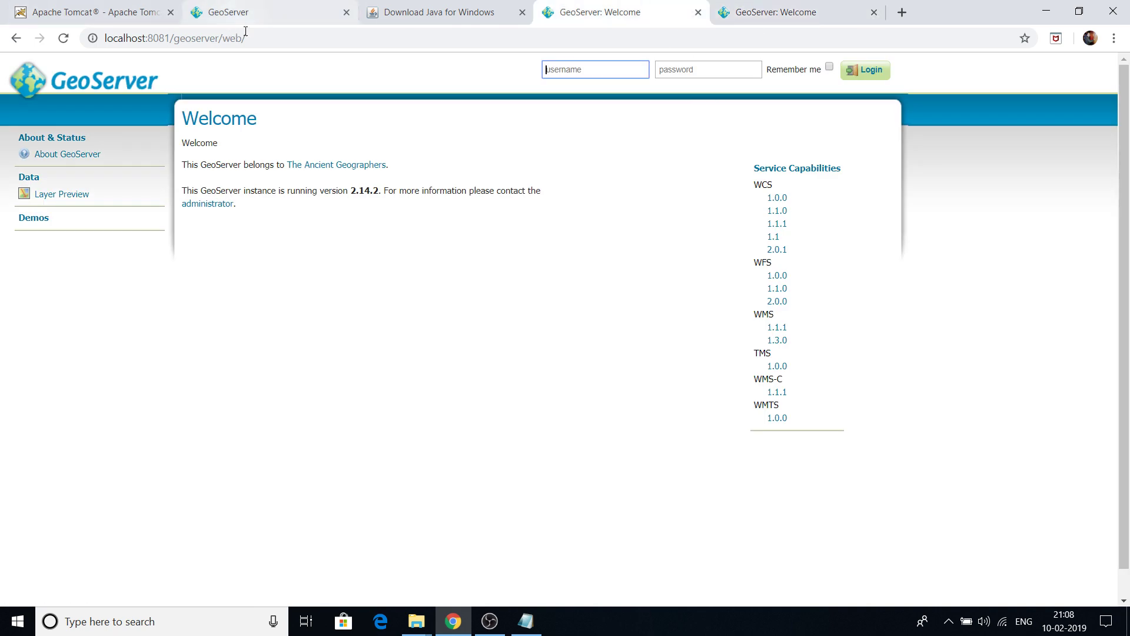
pyautogui.moveTo(246, 38); pyautogui.dragTo(216, 37)
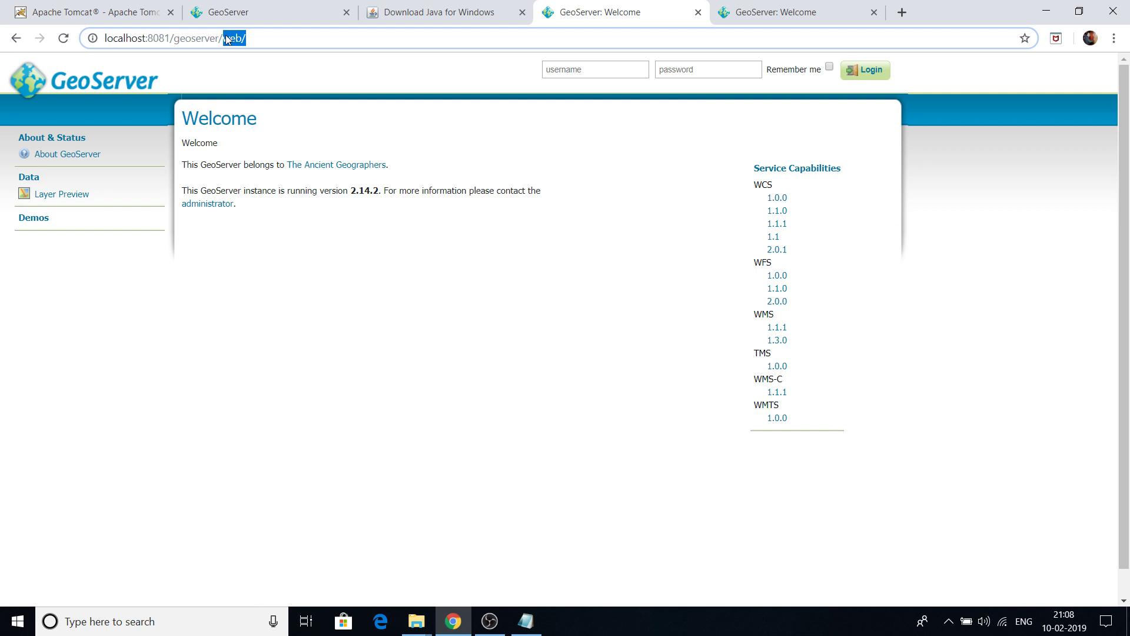
pyautogui.press('BackSpace')
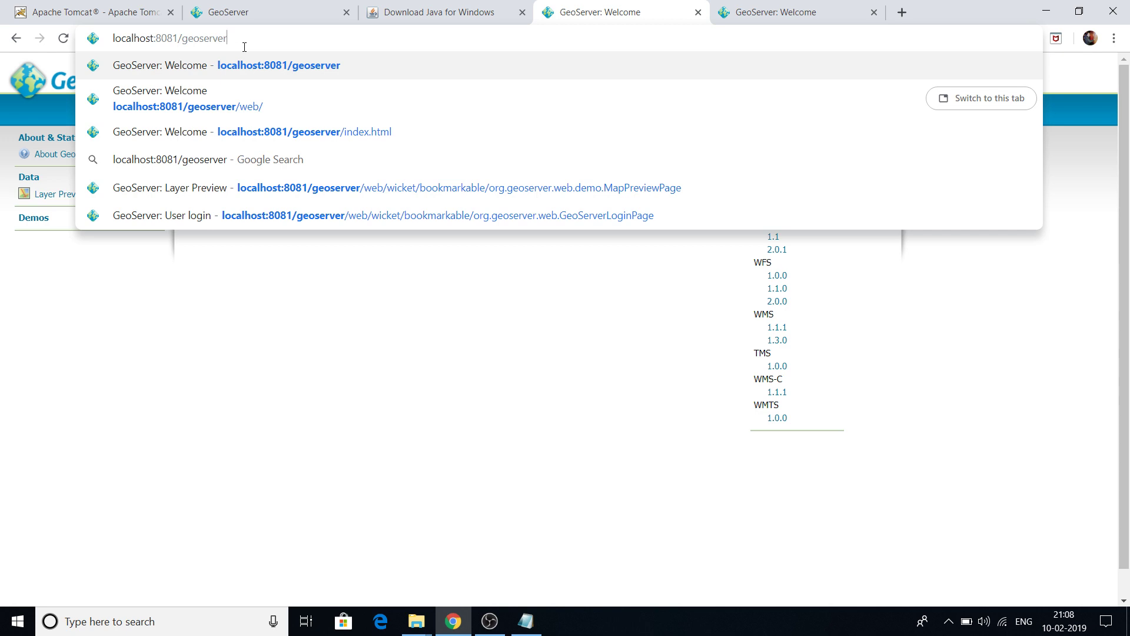
pyautogui.press('Return')
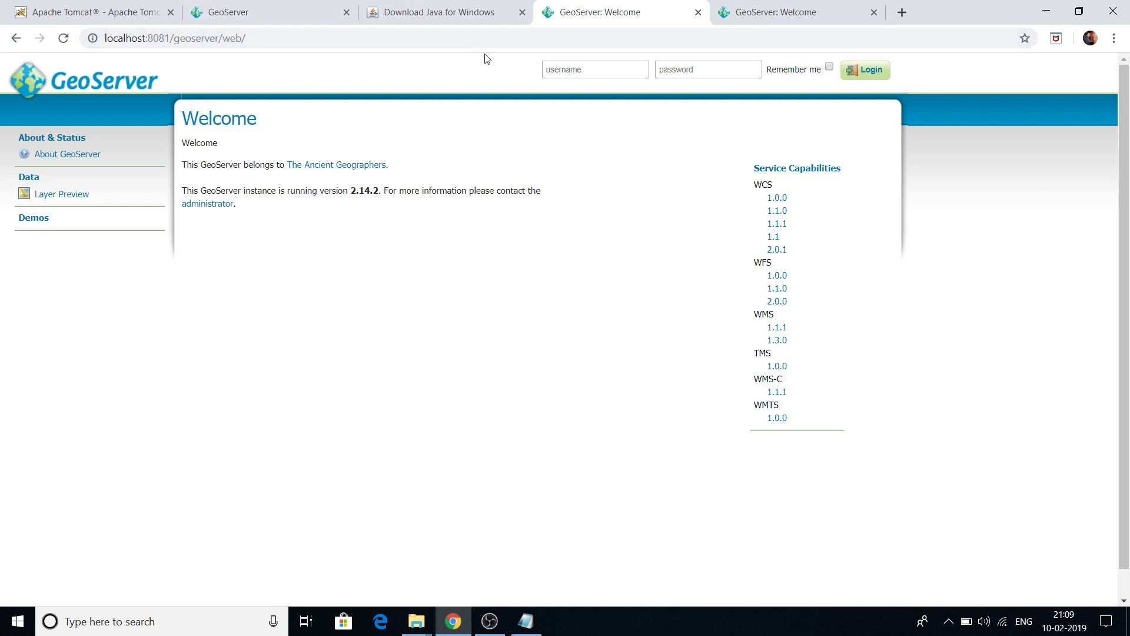
# Log in to GeoServer's Welcome page with the admin username and its password.
pyautogui.click(579, 68)
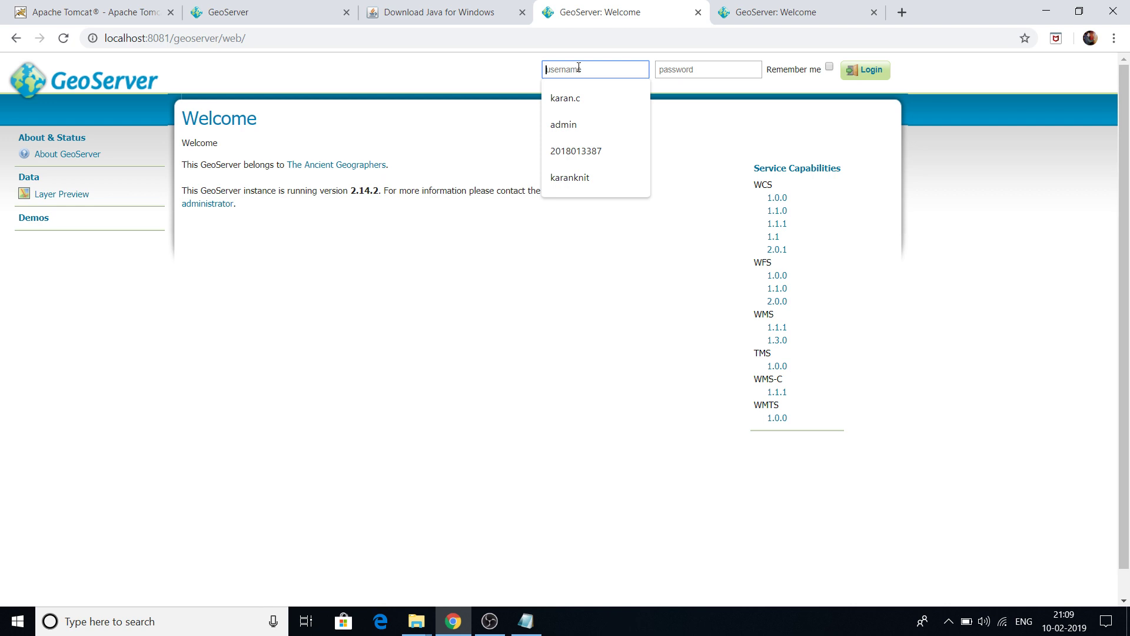
pyautogui.write('admin')
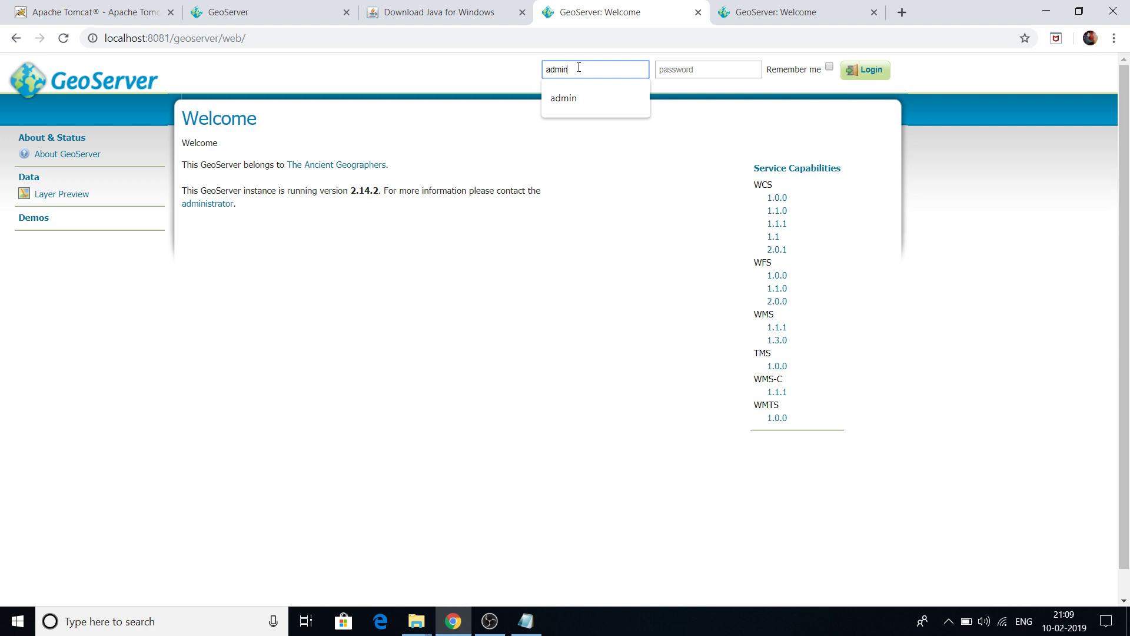
pyautogui.click(697, 70)
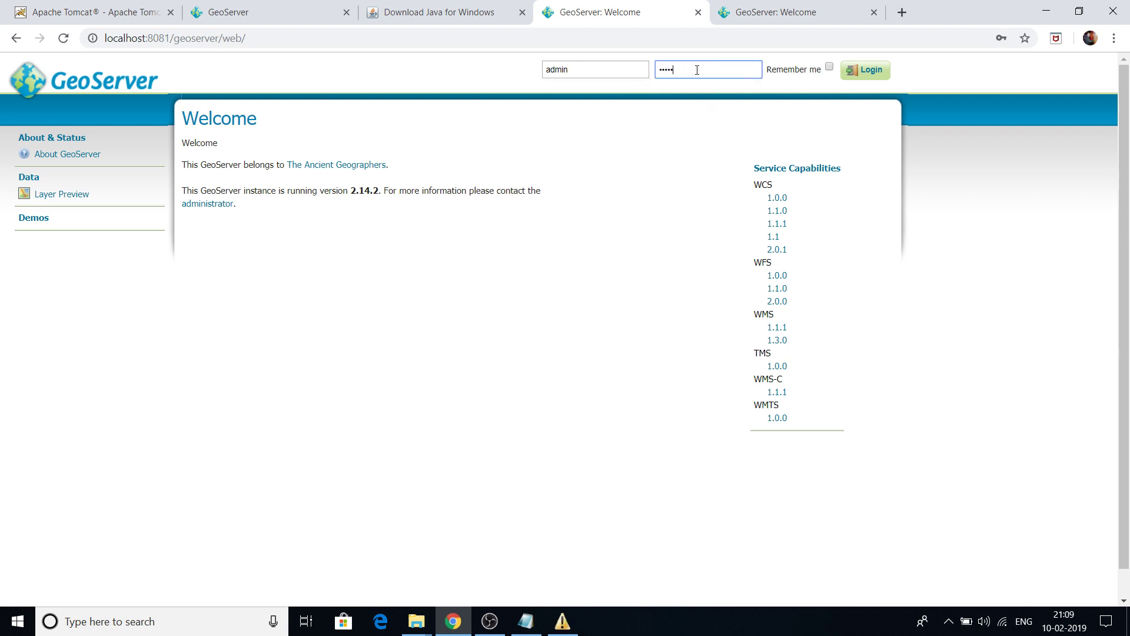
pyautogui.click(854, 71)
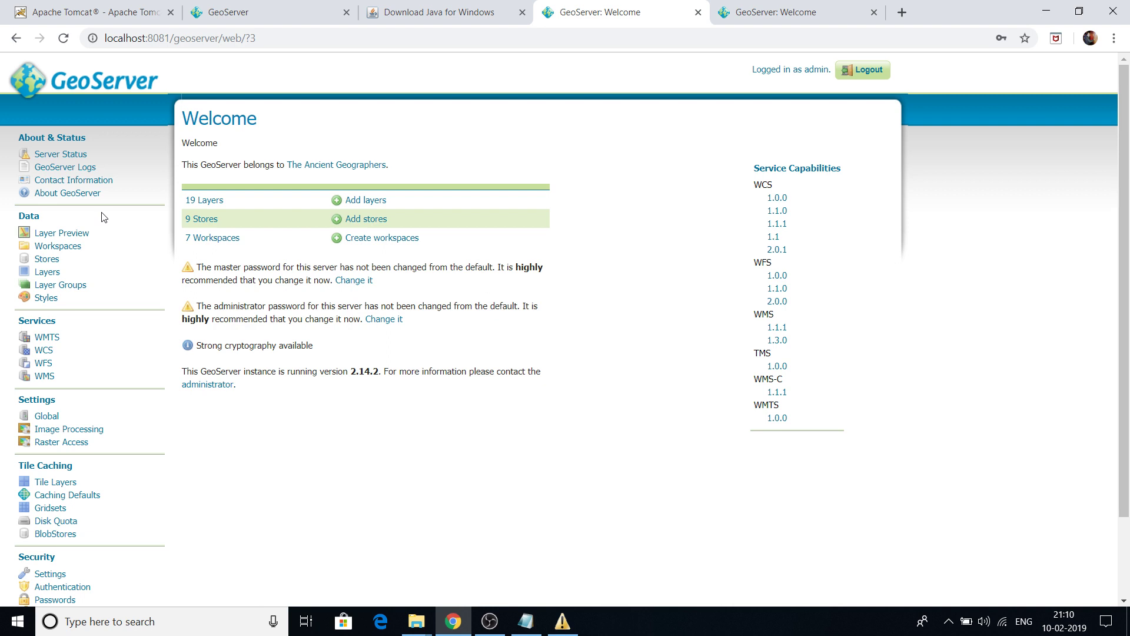
# Pass through Stores and Add new Store, then list the 22 layers in Layer Preview.
pyautogui.click(46, 261)
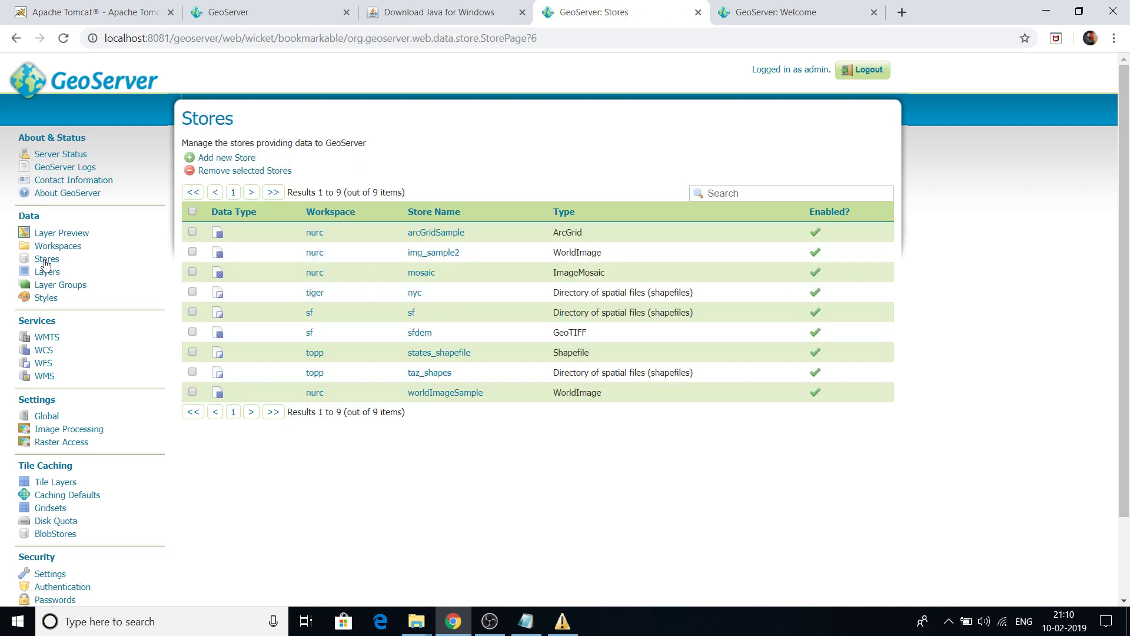
pyautogui.click(230, 157)
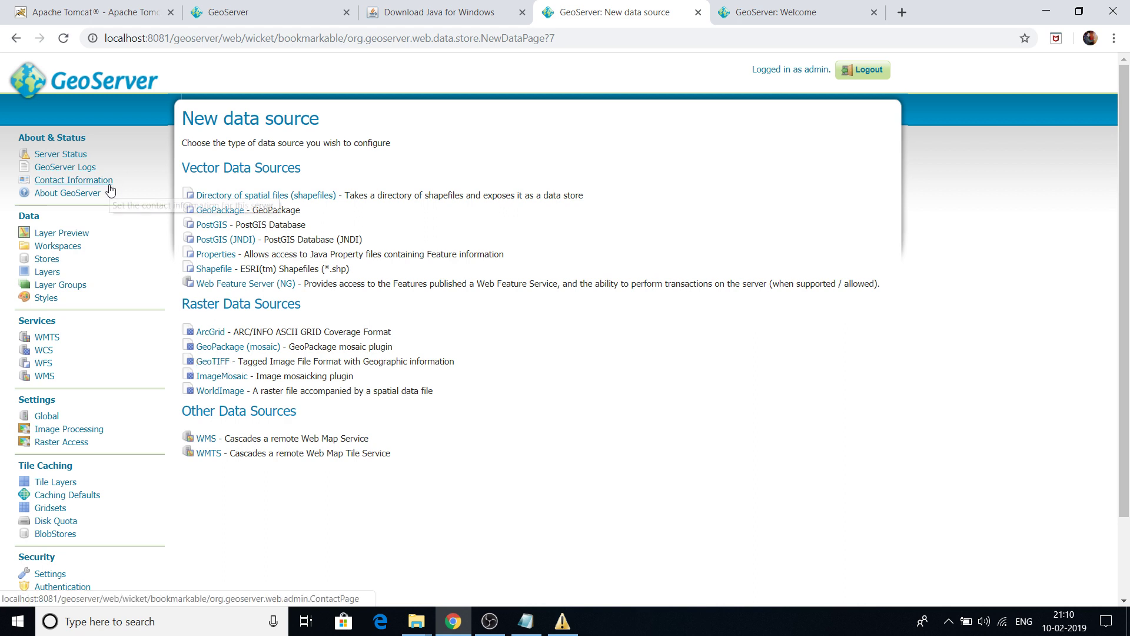
pyautogui.click(62, 234)
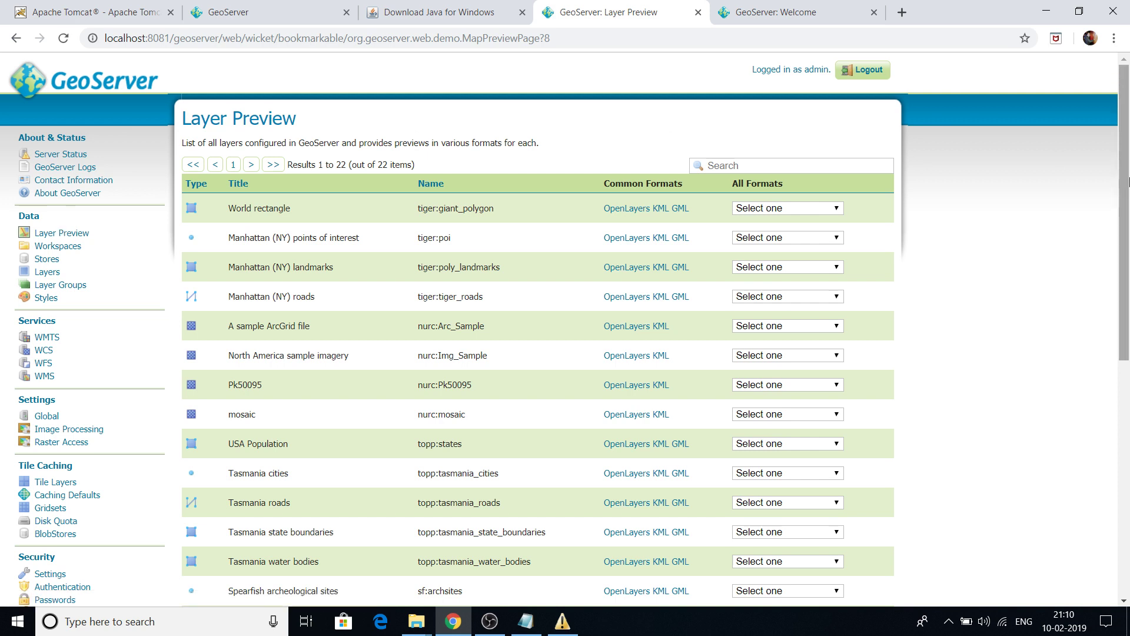
pyautogui.moveTo(1128, 182); pyautogui.dragTo(1127, 270)
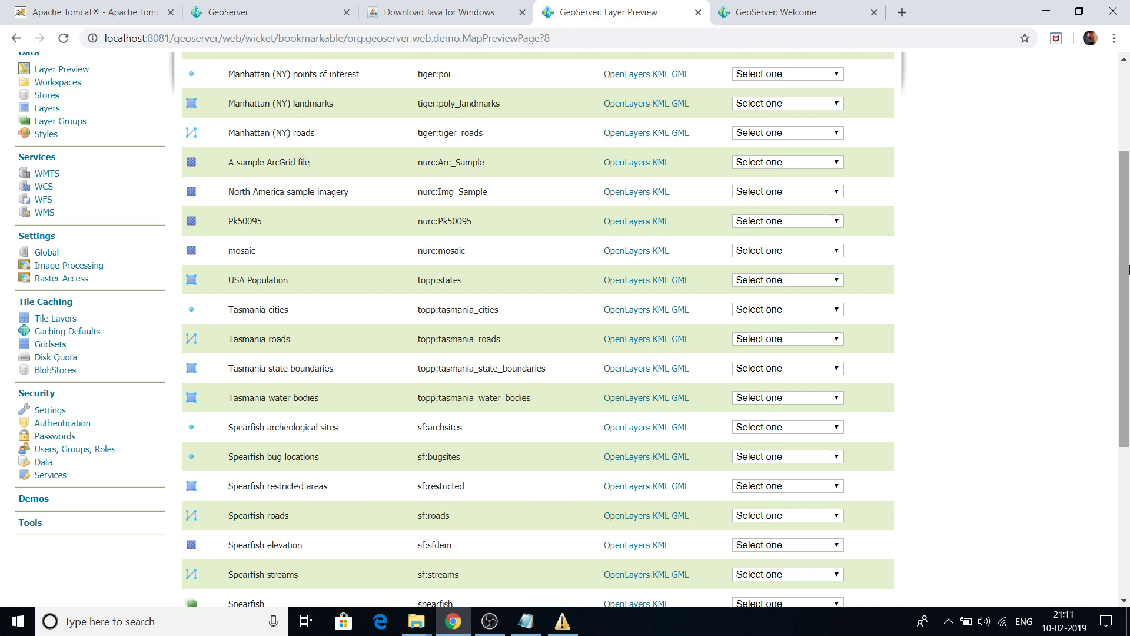
pyautogui.moveTo(1127, 269); pyautogui.dragTo(1129, 310)
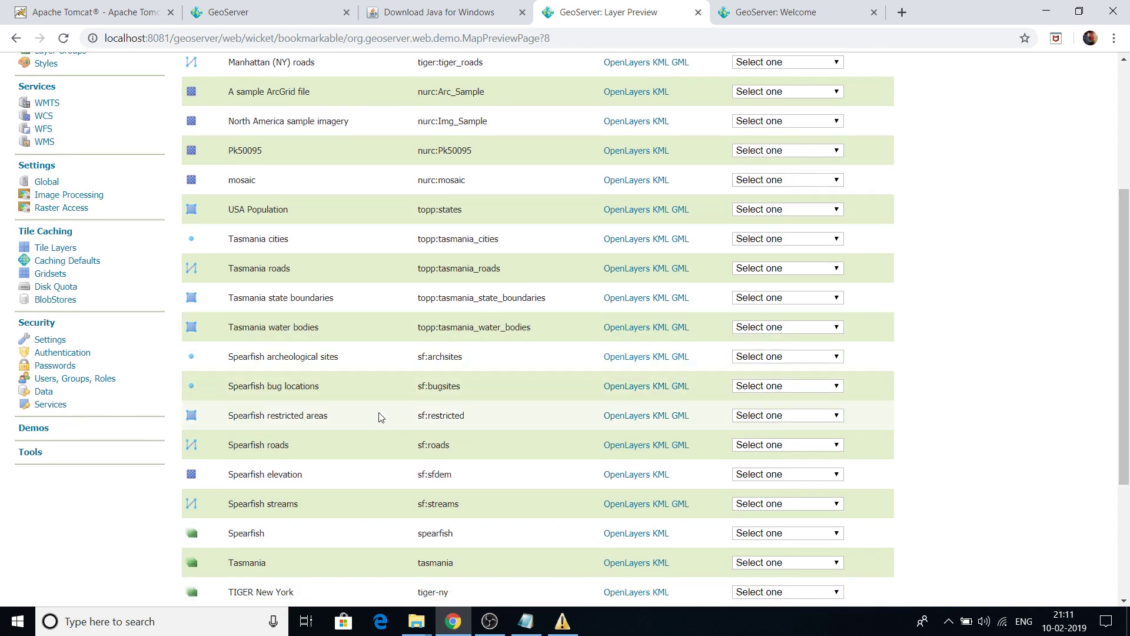
pyautogui.click(626, 328)
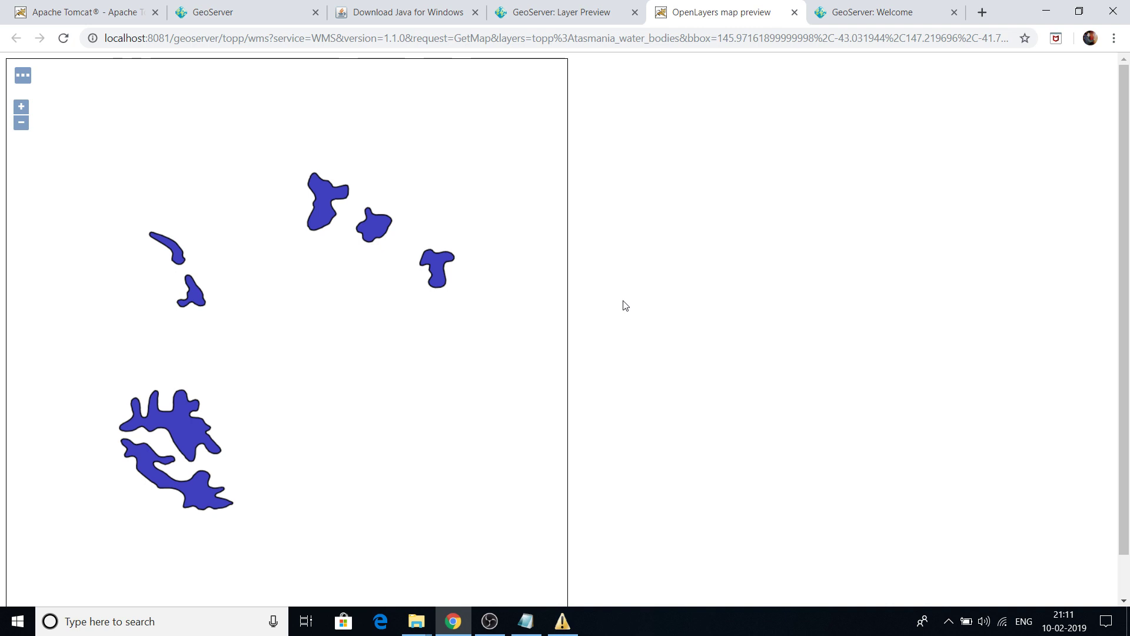
pyautogui.click(331, 201)
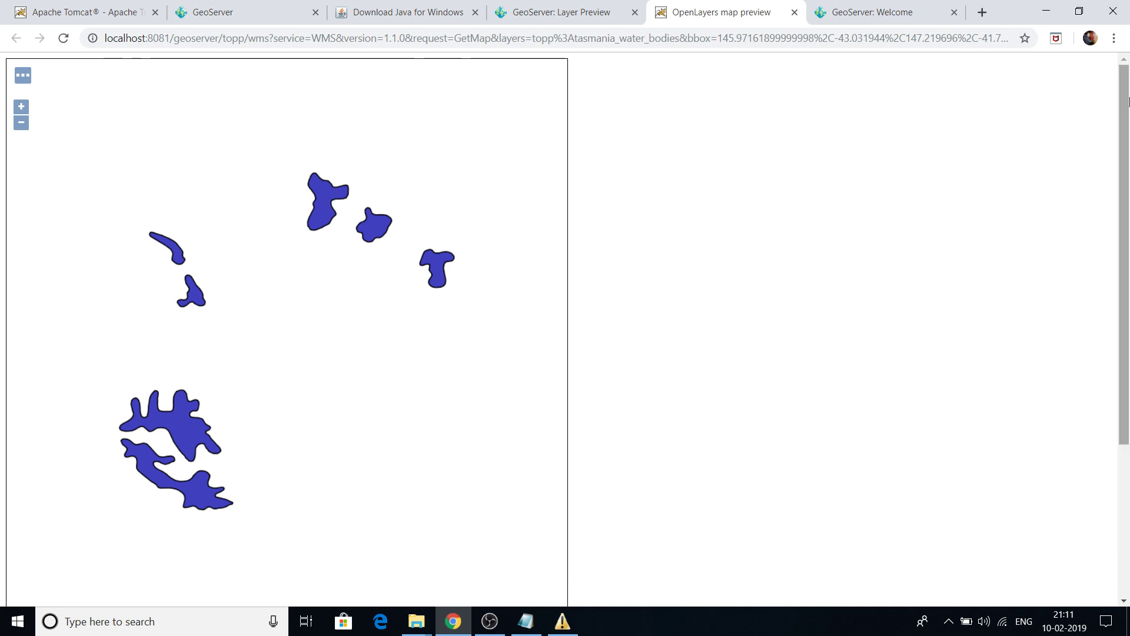
pyautogui.scroll(-3, 1105, 245)
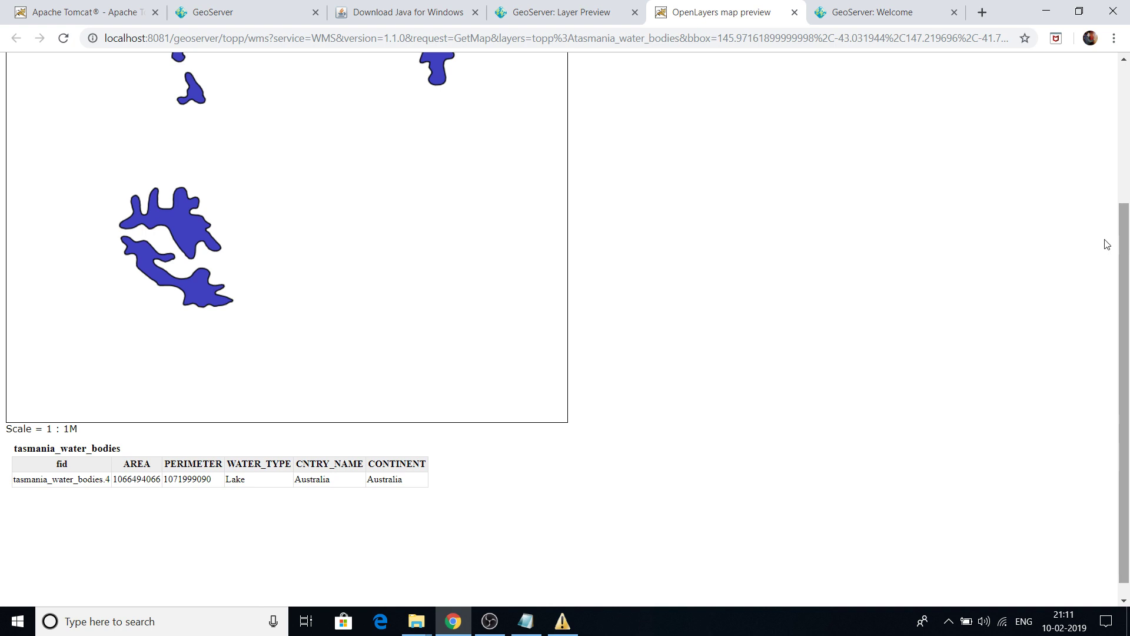
pyautogui.click(201, 280)
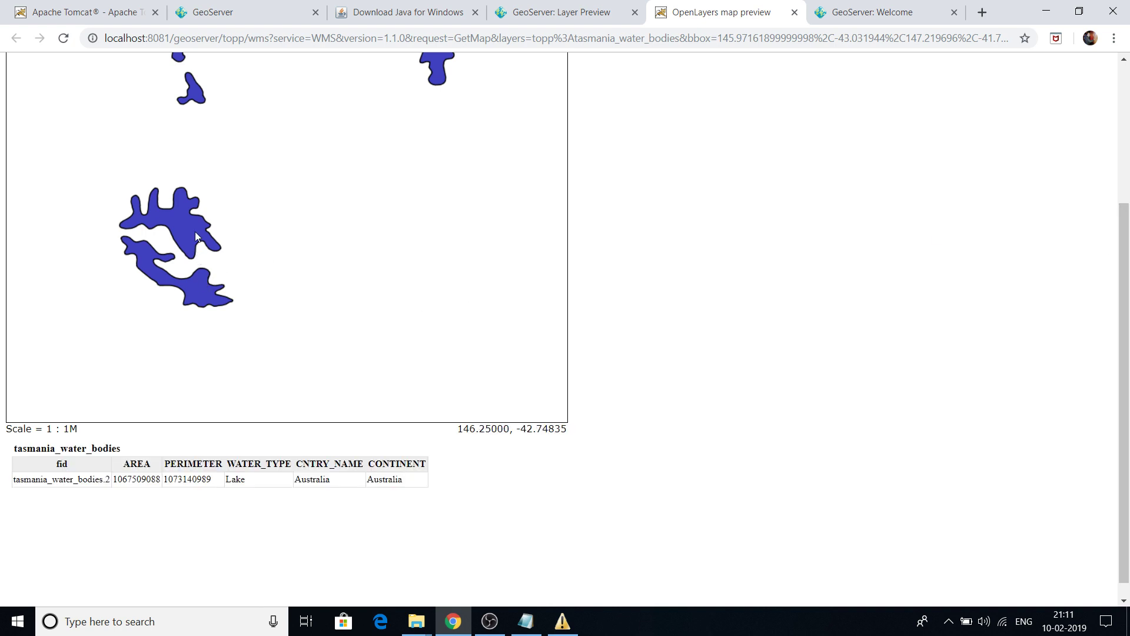
pyautogui.moveTo(1126, 248); pyautogui.dragTo(1129, 107)
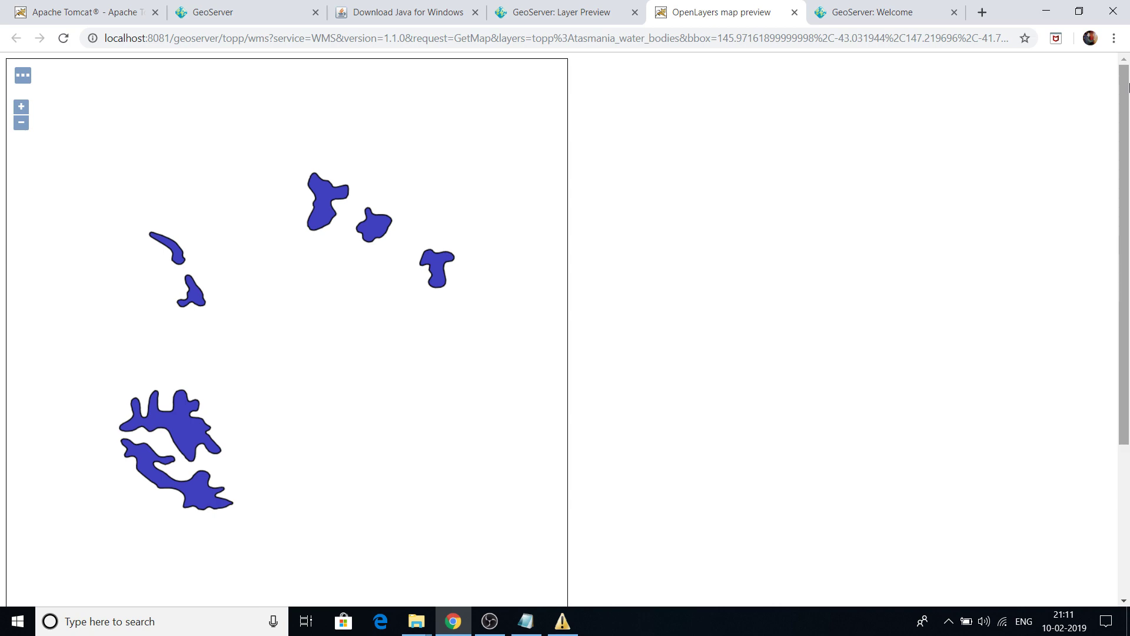
pyautogui.click(793, 13)
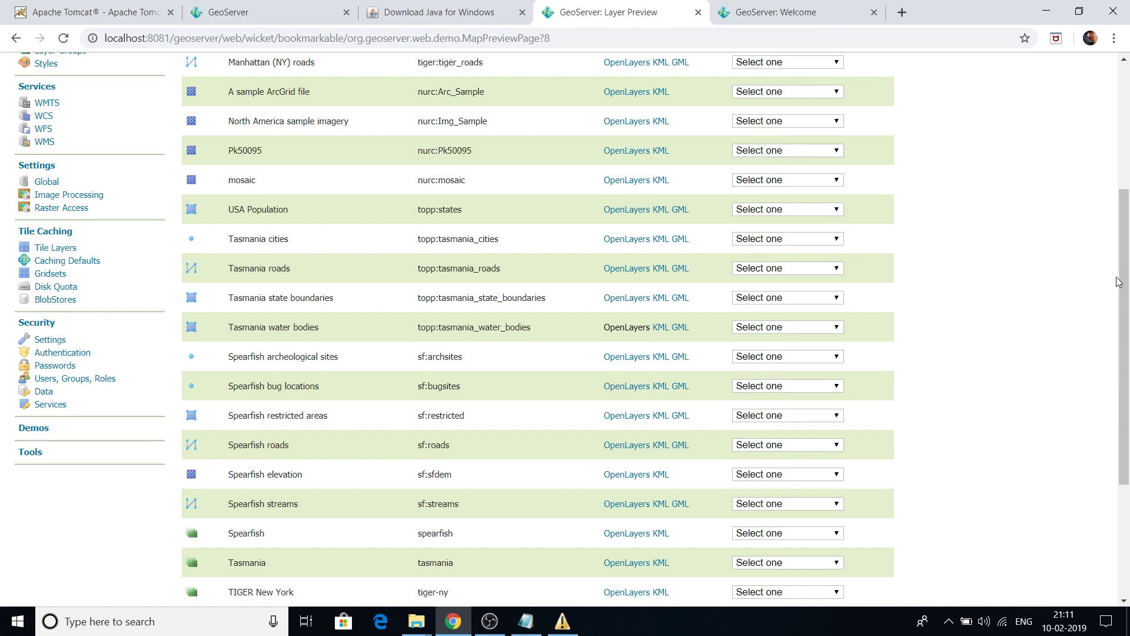
# Look over the Java download and GeoServer Welcome tabs, then return to Layer Preview.
pyautogui.scroll(4, 1119, 281)
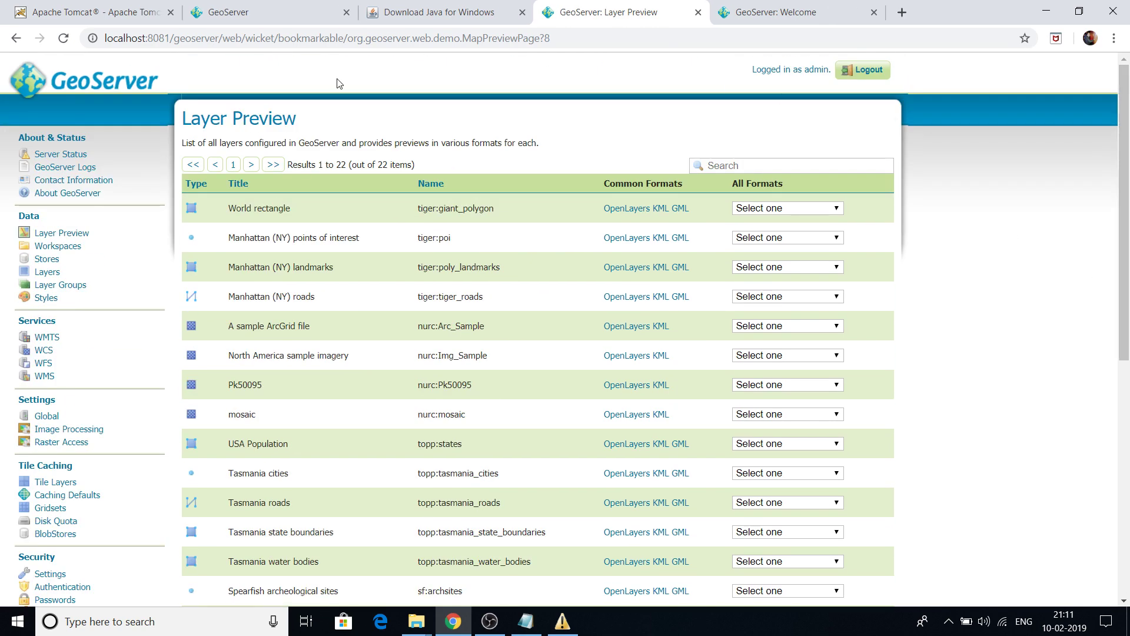
pyautogui.click(472, 7)
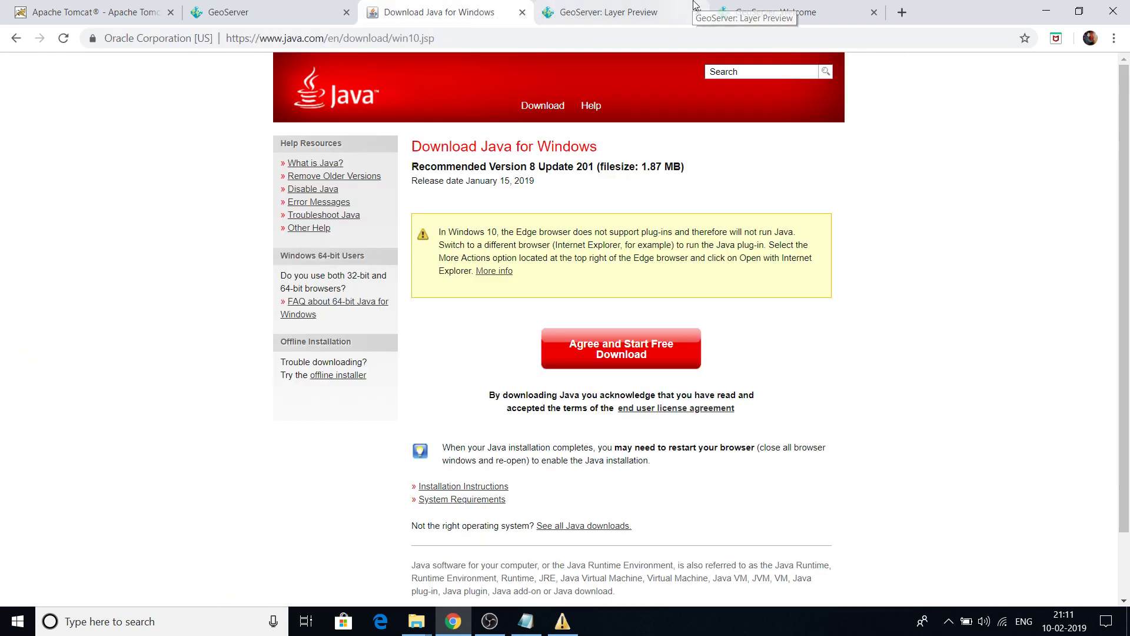
pyautogui.click(694, 6)
pyautogui.click(760, 10)
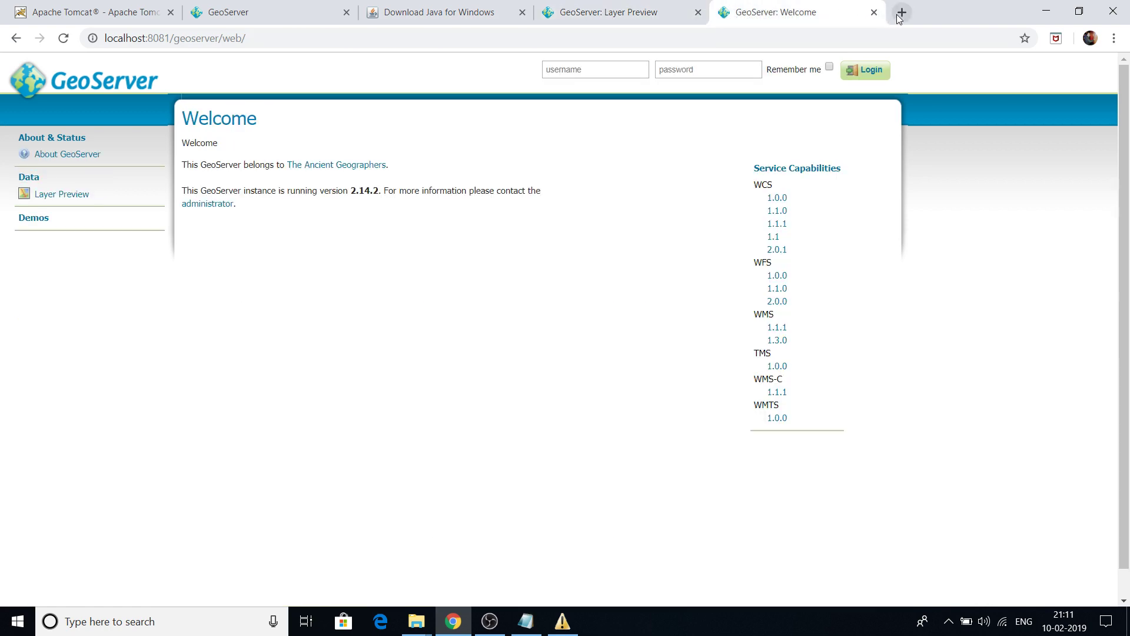
pyautogui.click(655, 7)
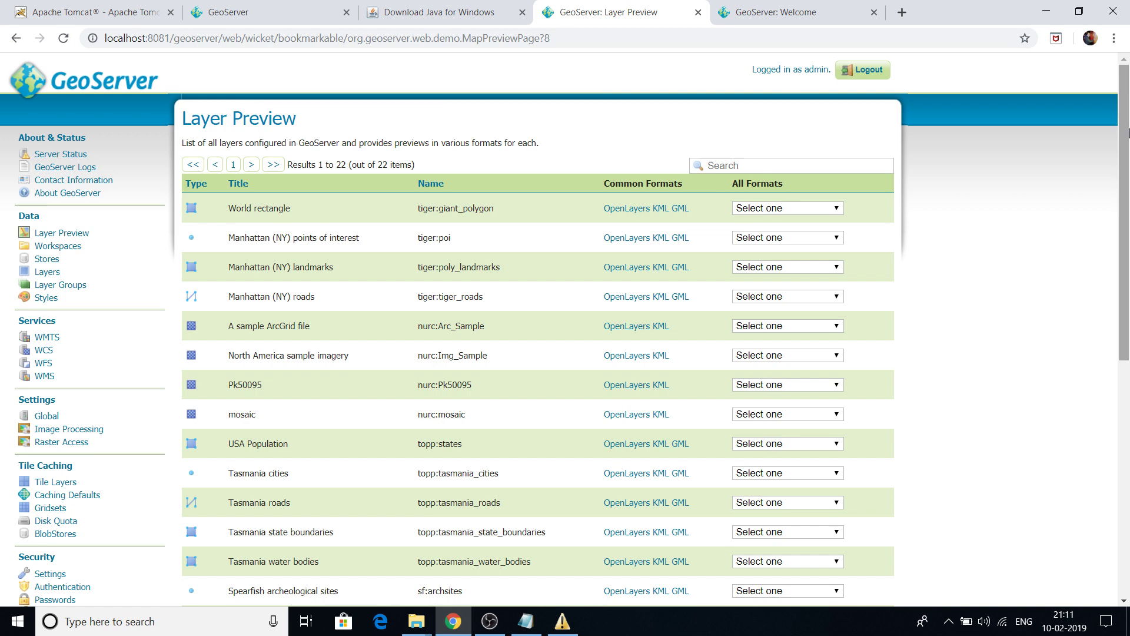
pyautogui.scroll(-5, 1128, 133)
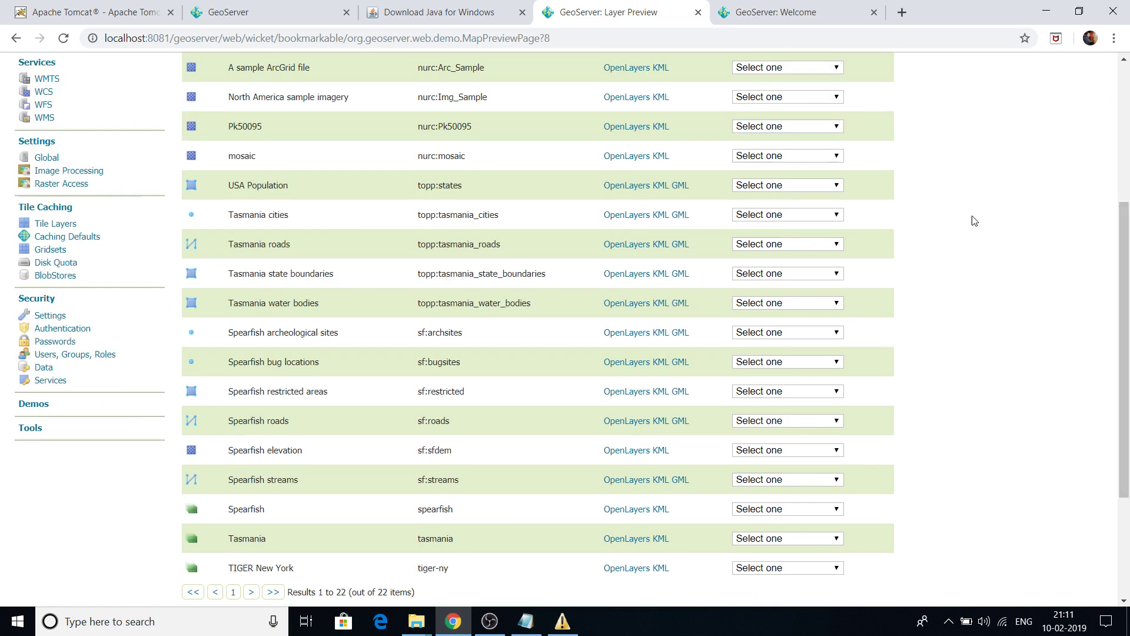
# Visit the authentication and security settings, log the admin out, and open a blank tab.
pyautogui.click(67, 332)
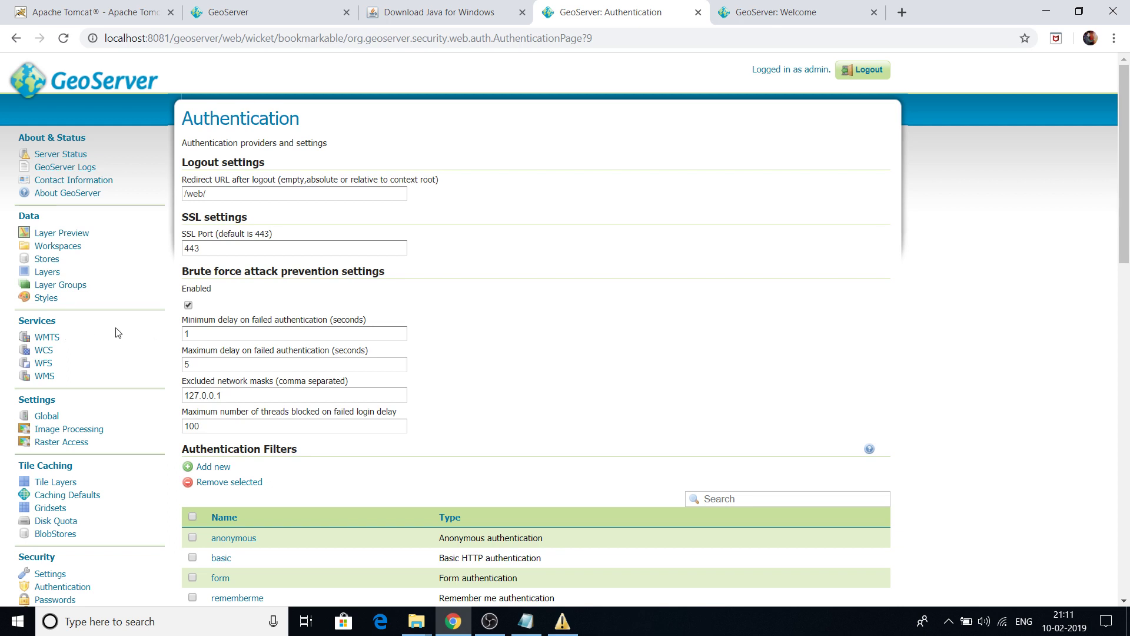
pyautogui.click(50, 576)
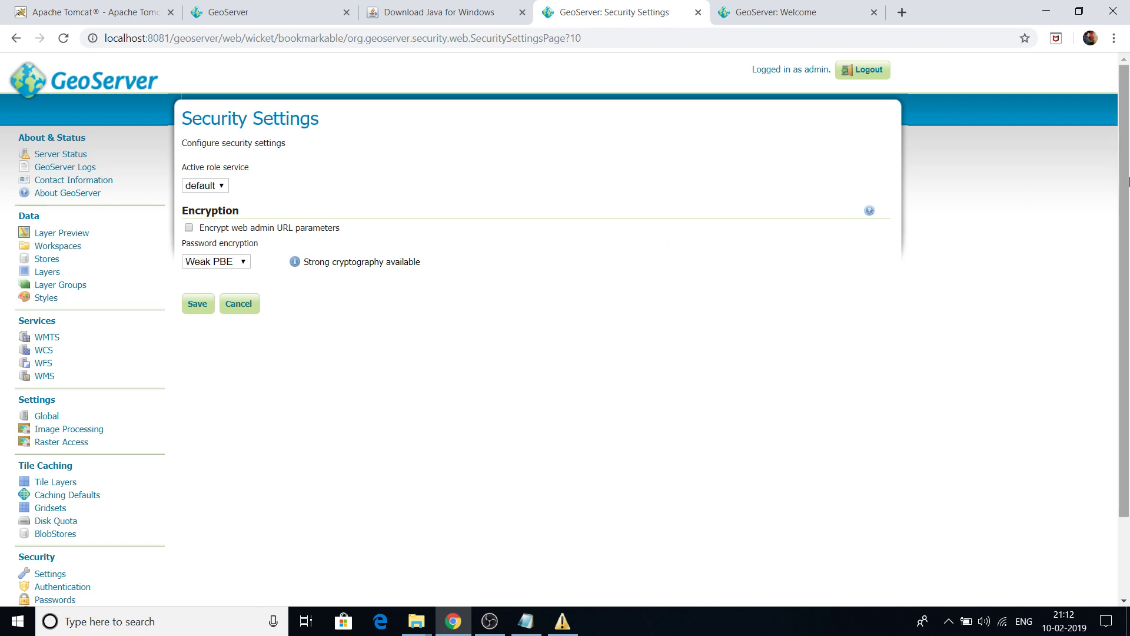
pyautogui.scroll(-2, 1128, 182)
pyautogui.scroll(2, 1129, 181)
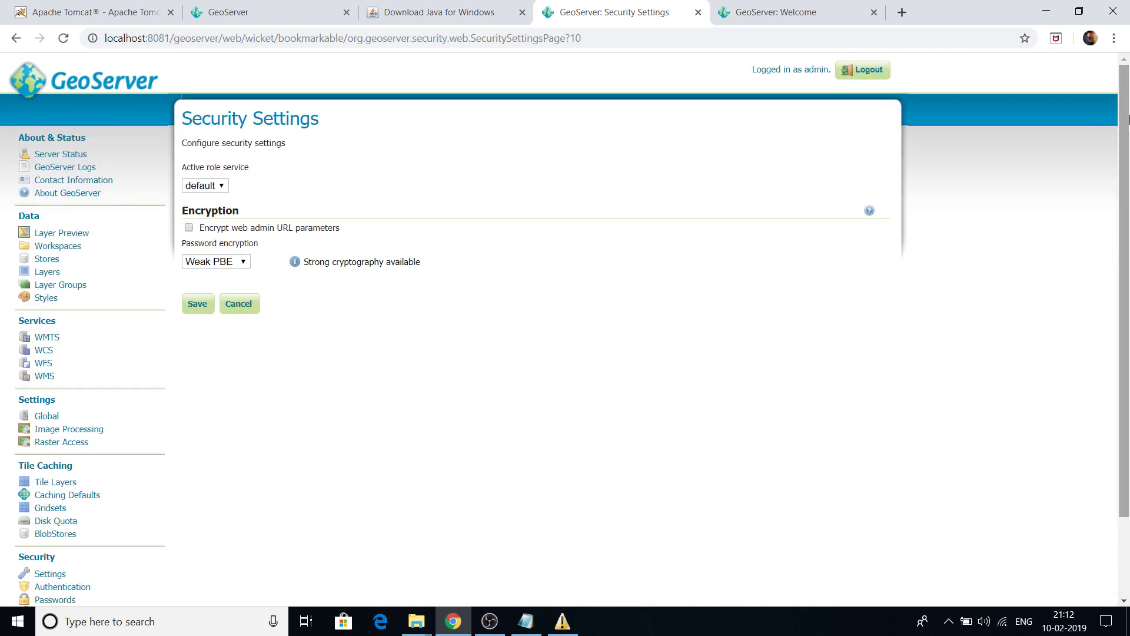
pyautogui.click(869, 71)
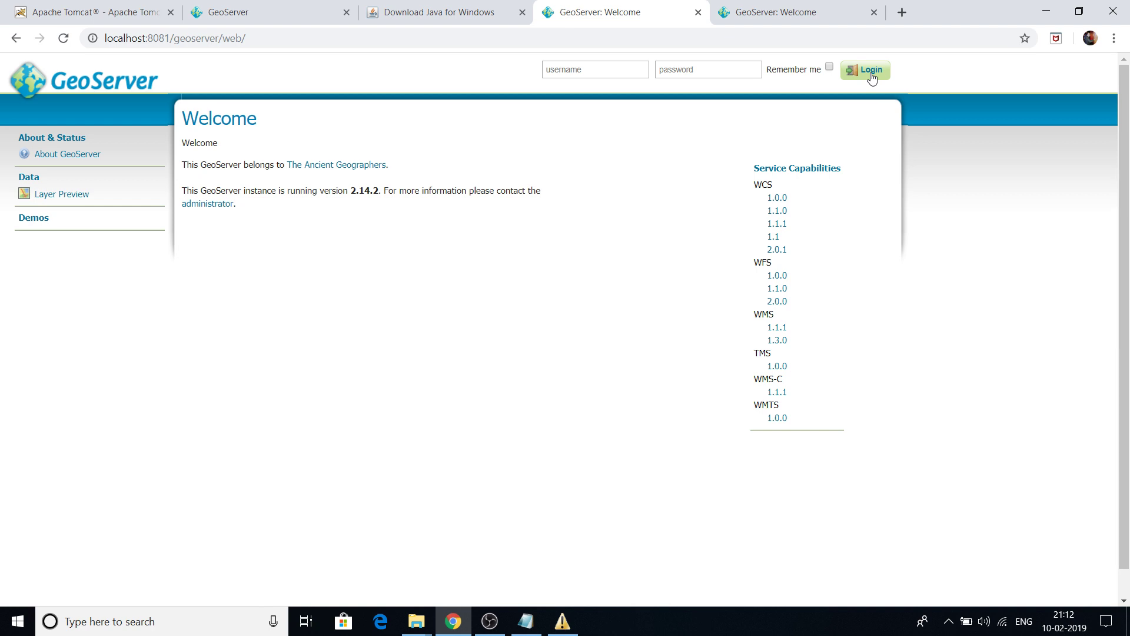
pyautogui.click(785, 12)
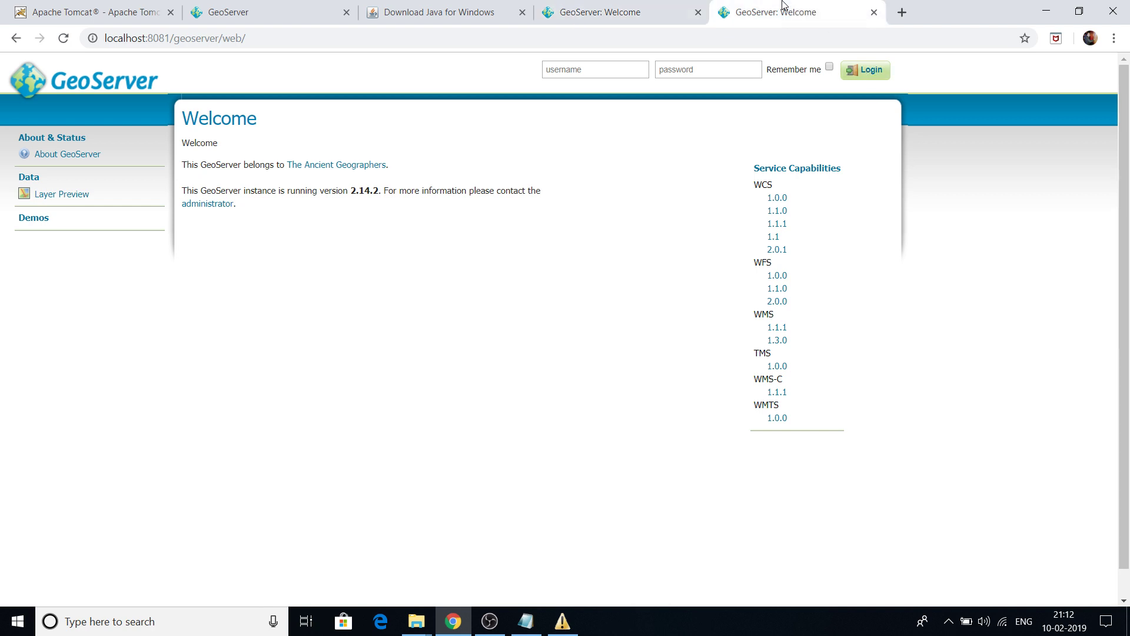
pyautogui.click(909, 14)
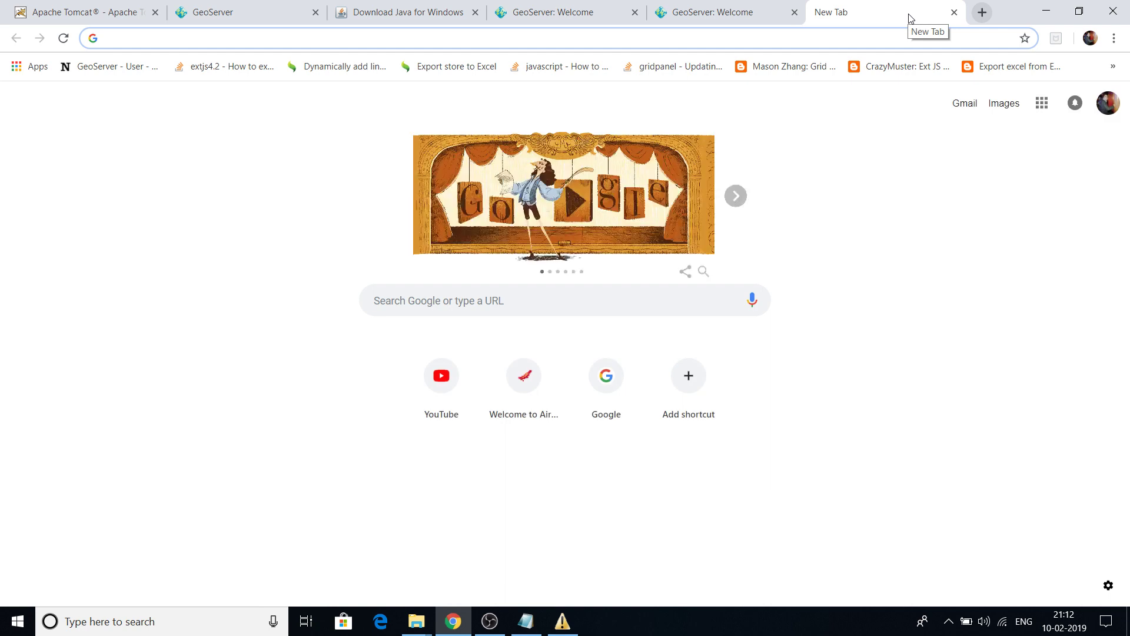
# Close and reopen the blank tab, check the Welcome page, then add a second blank tab.
pyautogui.click(954, 13)
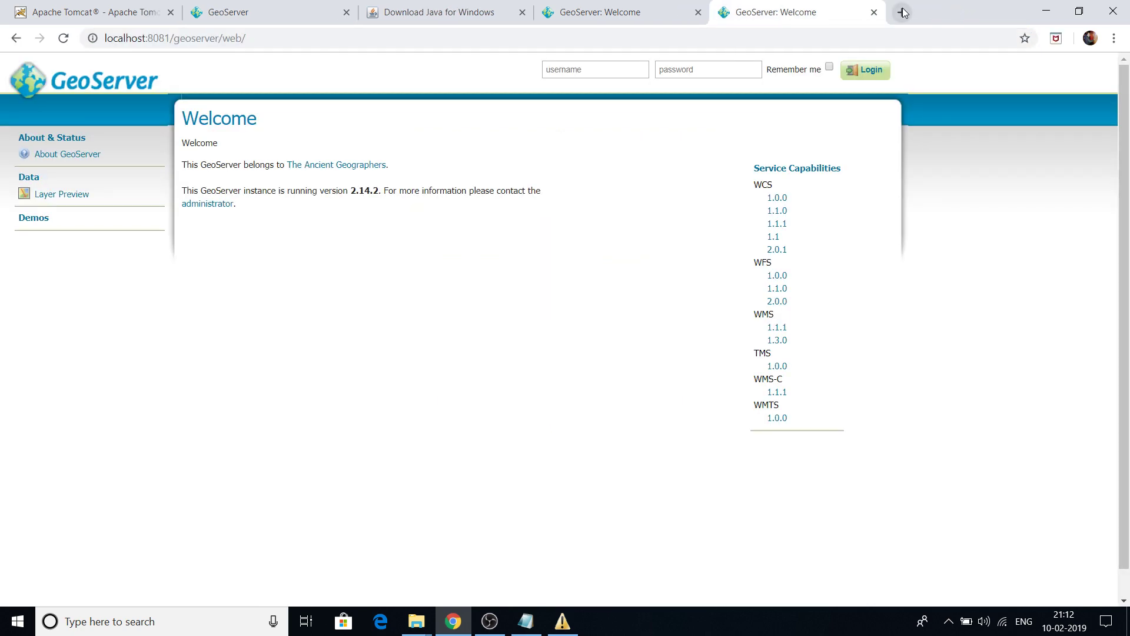
pyautogui.click(902, 12)
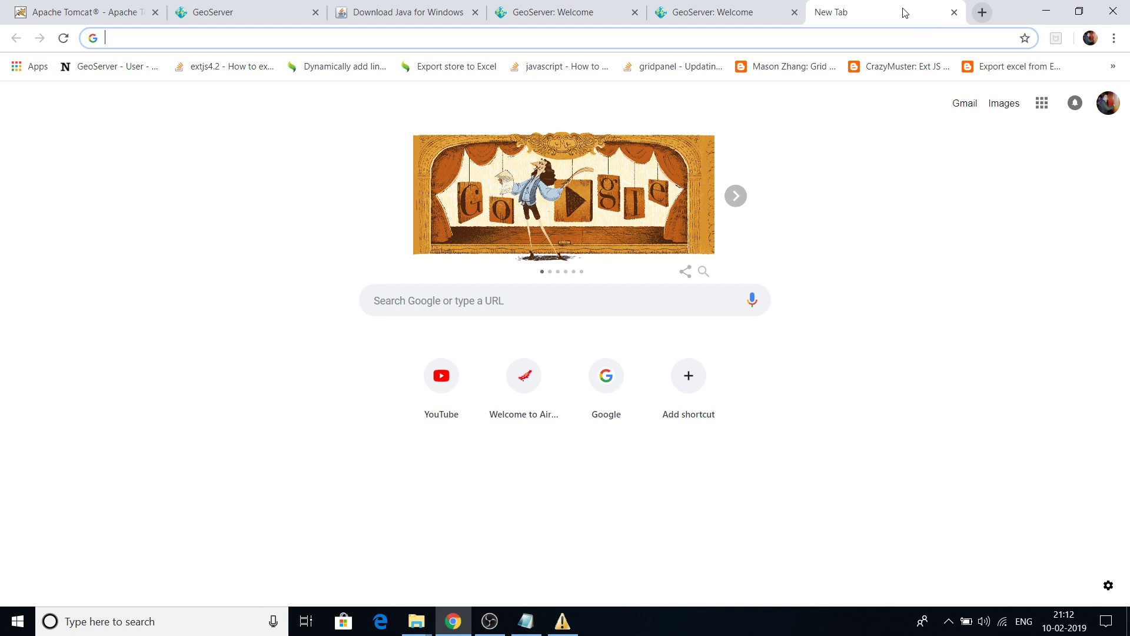
pyautogui.click(752, 6)
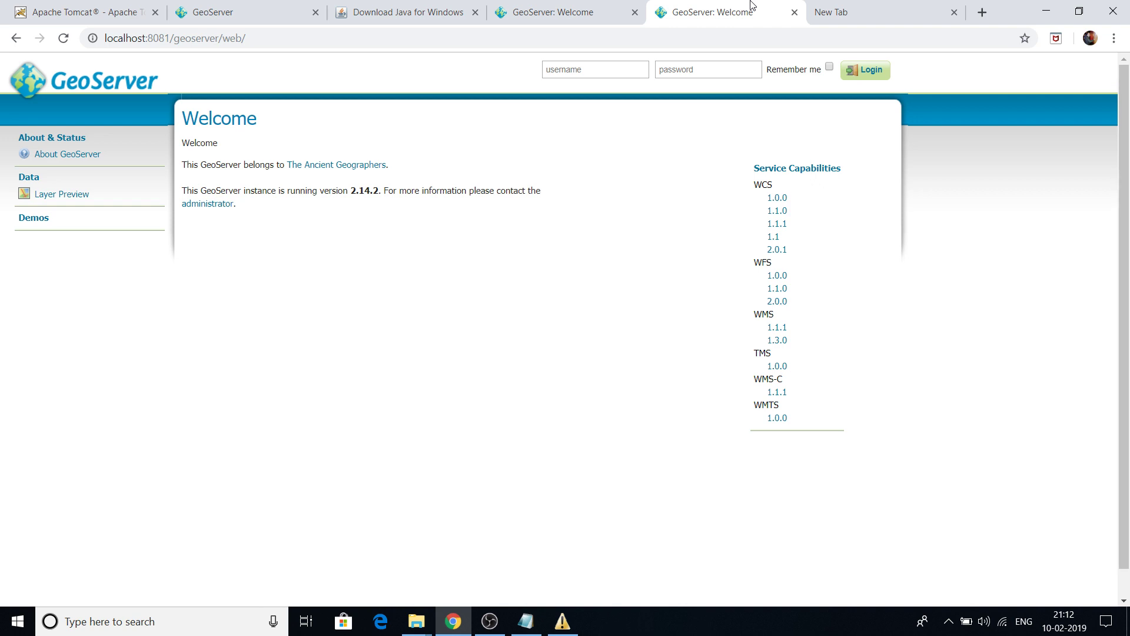
pyautogui.click(887, 8)
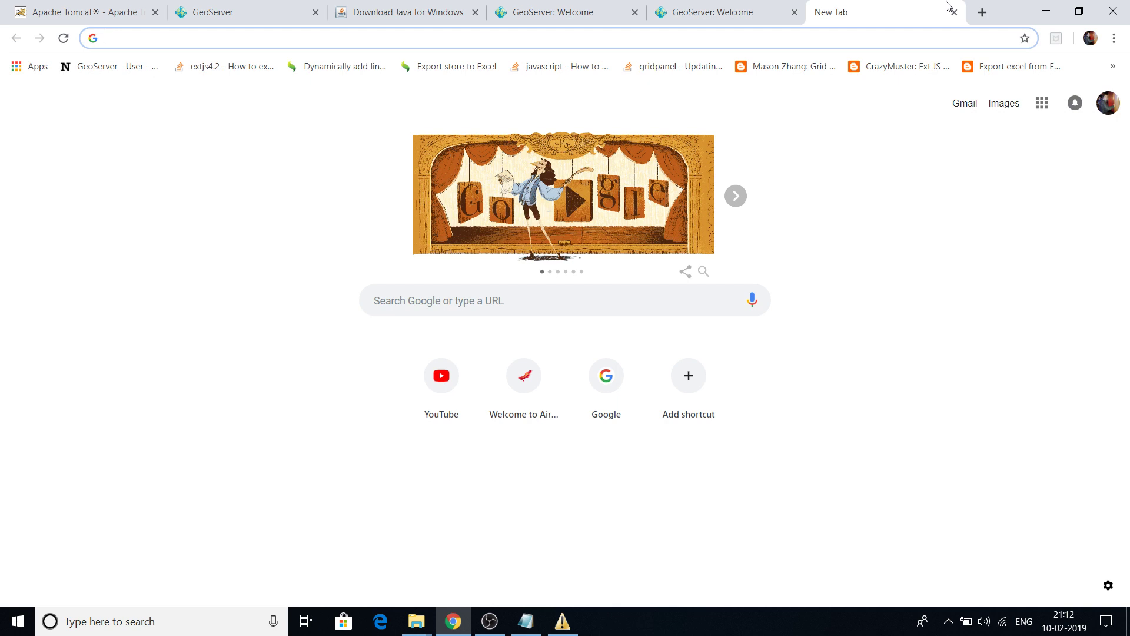
pyautogui.click(979, 16)
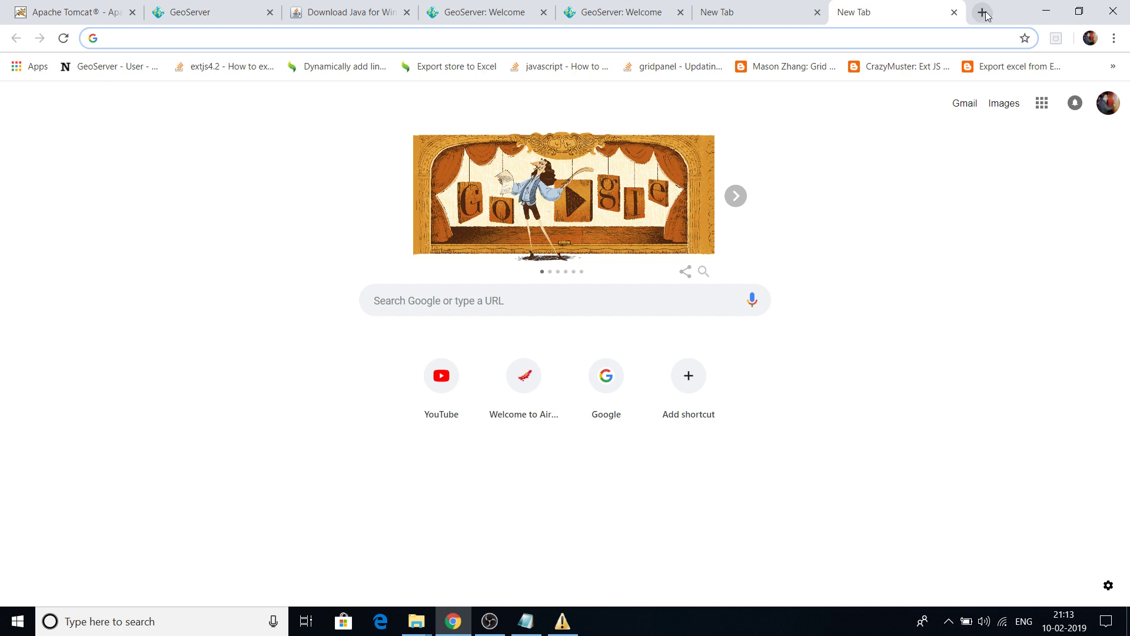
# Show the logged-out GeoServer Welcome tab and bring the OBS recording window back.
pyautogui.click(595, 11)
pyautogui.click(507, 10)
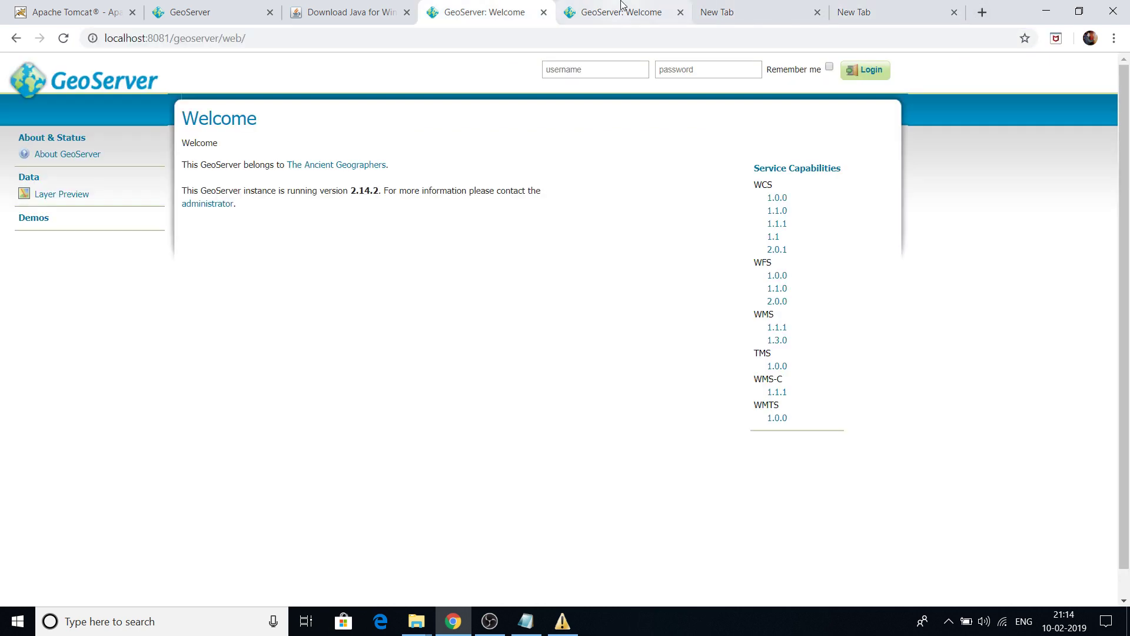
pyautogui.click(593, 11)
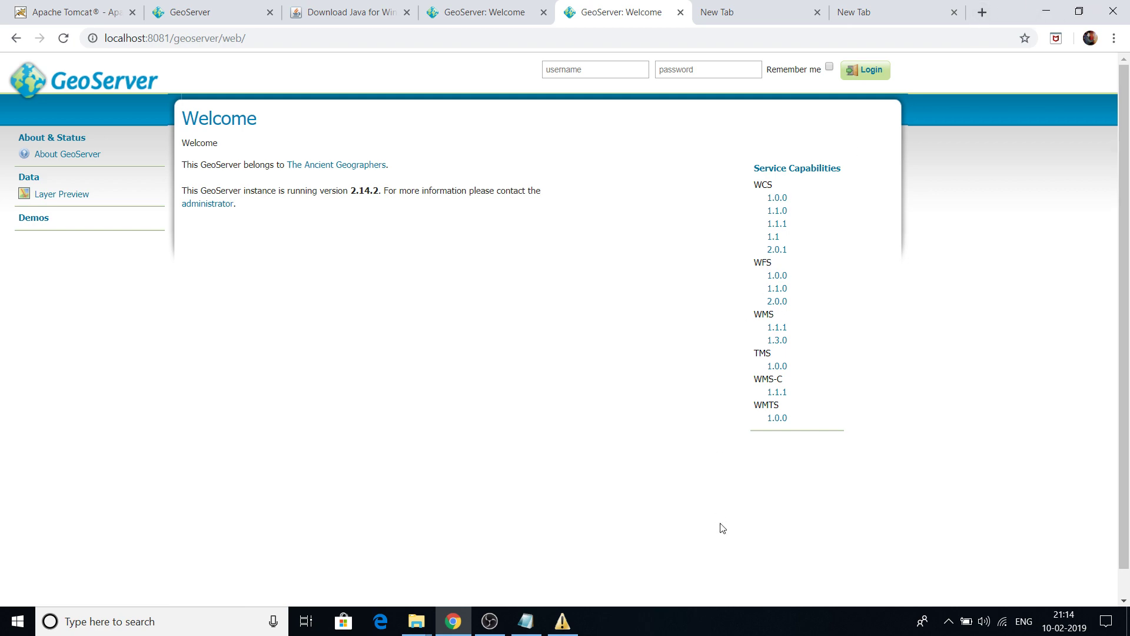
pyautogui.click(490, 621)
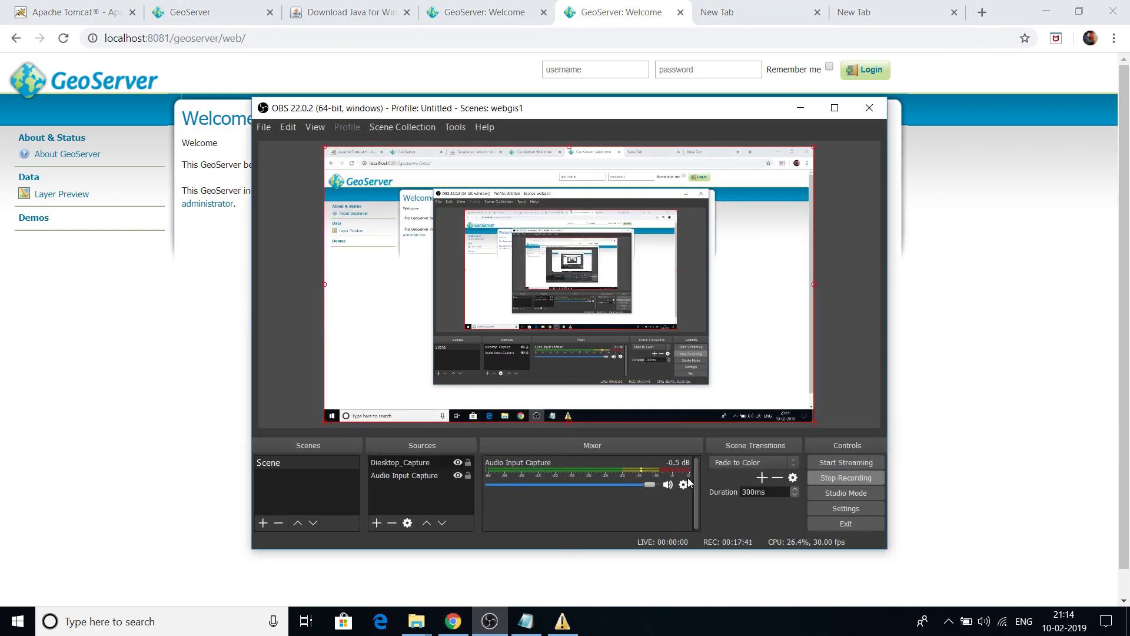